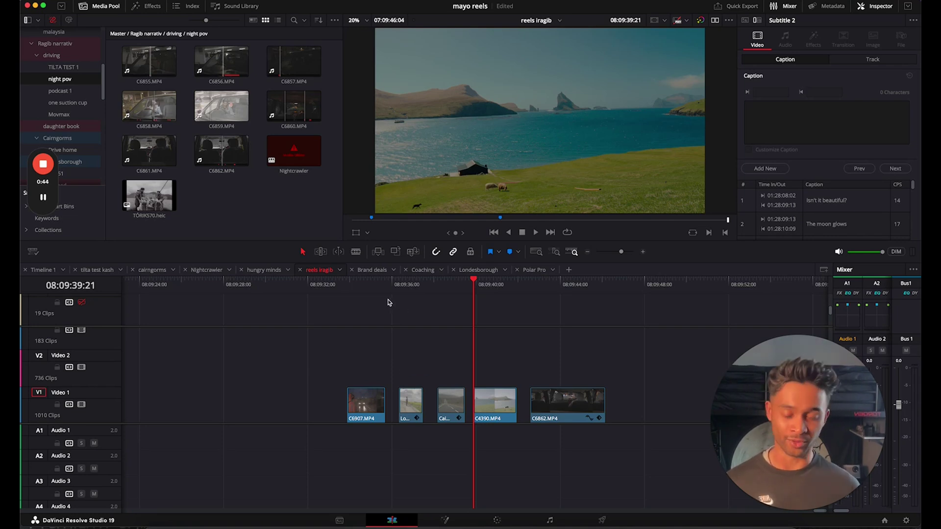
Step: Open the C6907.MP4 clip on the Color page and clear its existing grade down to a single empty node
click(357, 292)
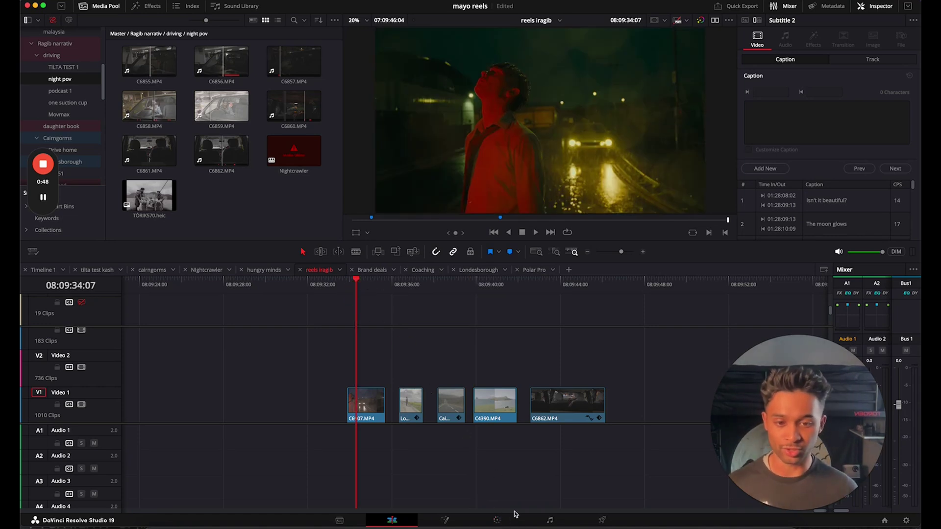
click(497, 521)
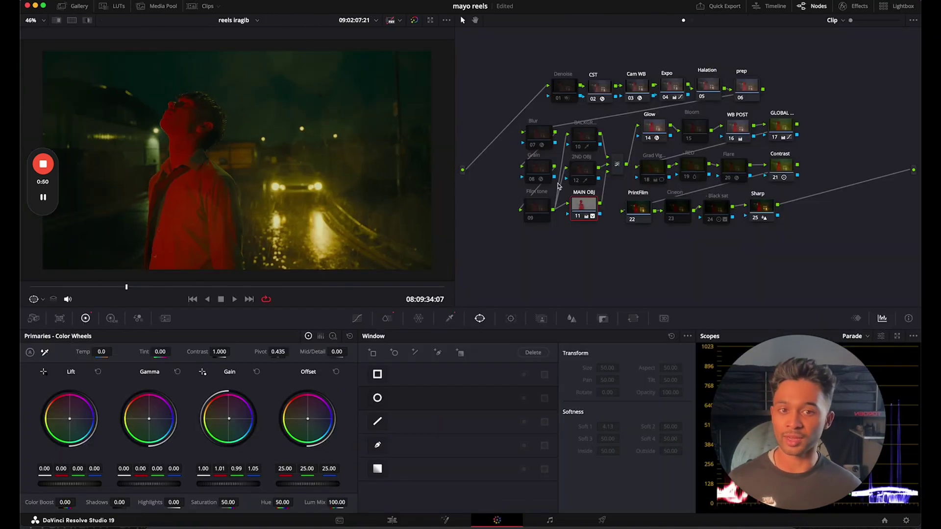
drag(503, 49, 828, 249)
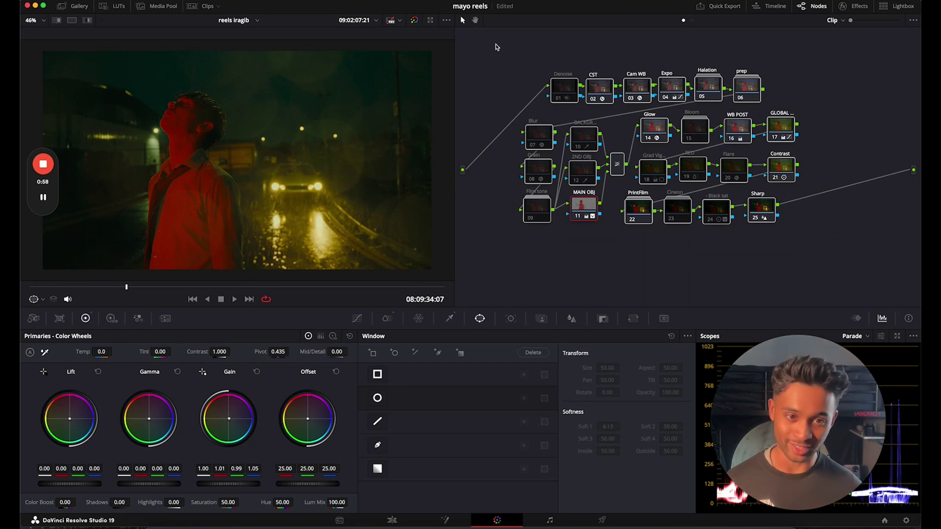
drag(495, 44, 832, 248)
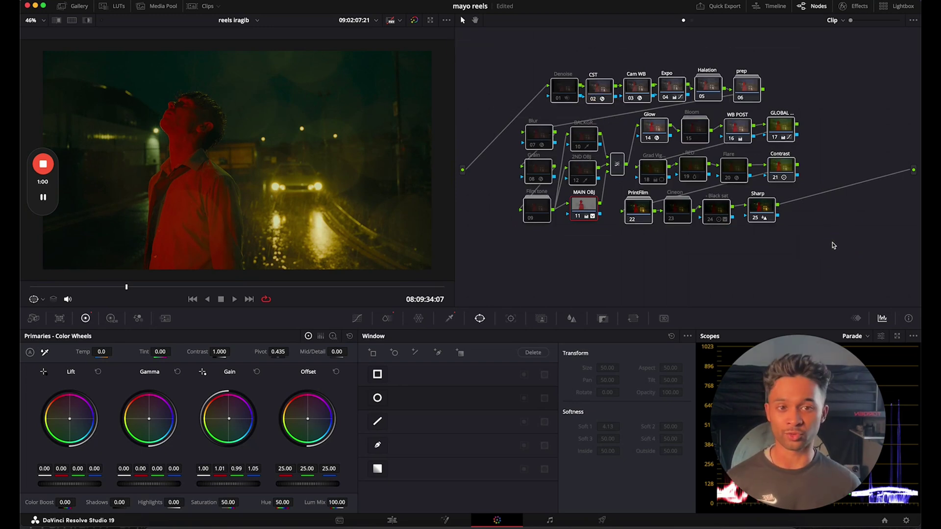
drag(491, 56, 864, 268)
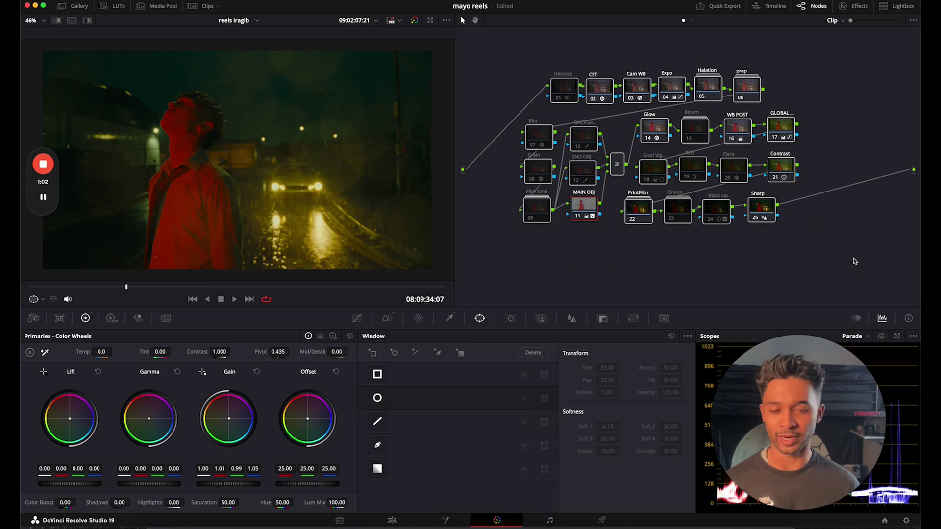
key(Delete)
key(alt+s)
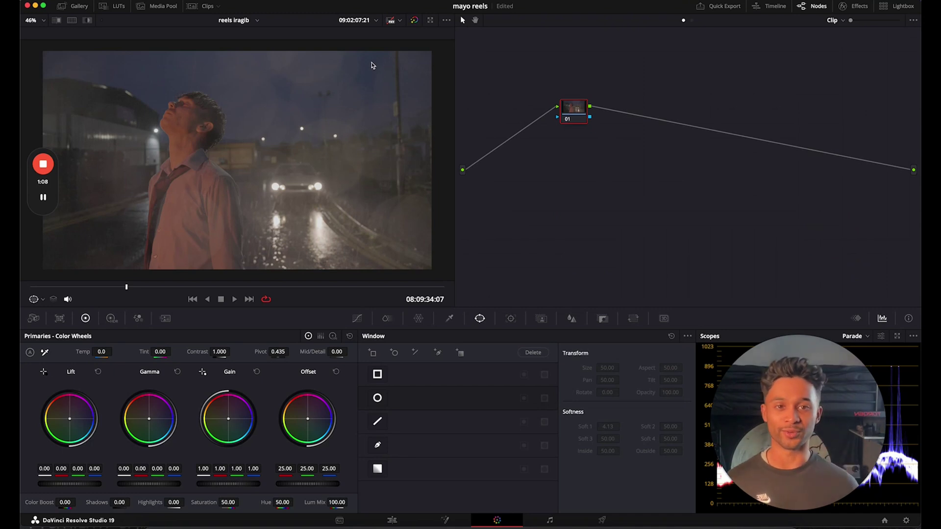
Step: Apply the DIGIFILM 2.5 grade from the PowerGrade 3 album to the clip
click(74, 6)
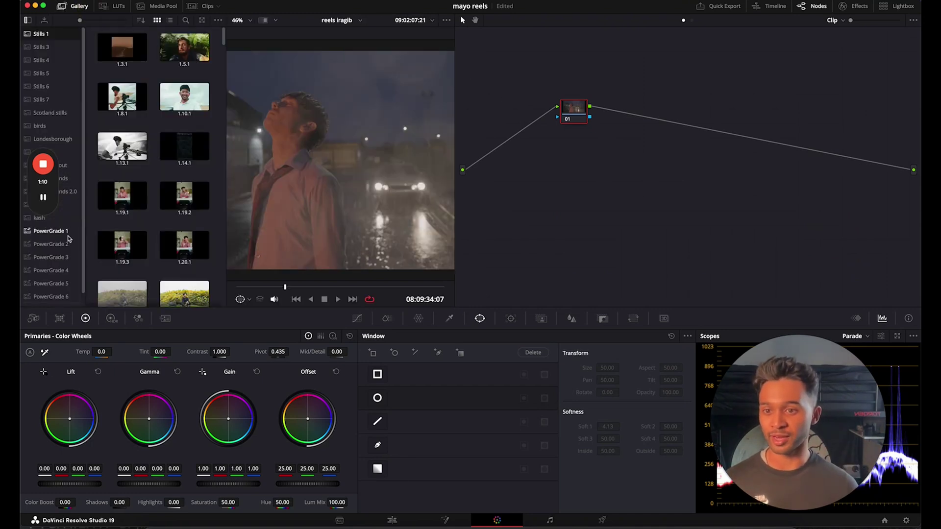
click(57, 270)
click(57, 257)
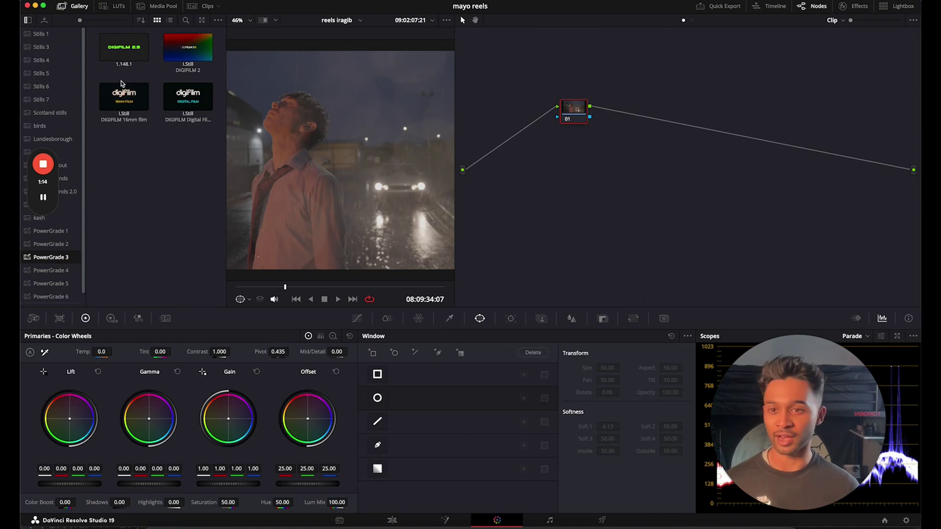
right_click(128, 49)
click(147, 74)
click(69, 6)
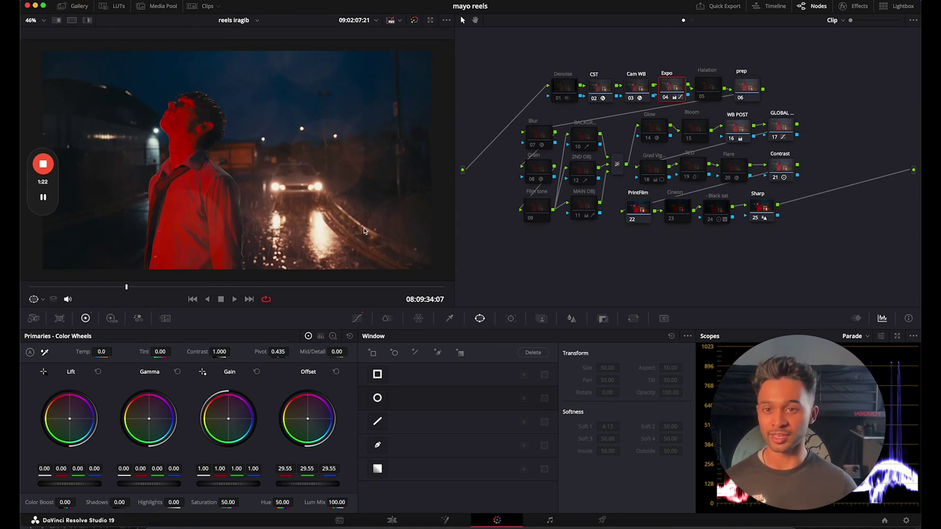
Step: Set the CST node's input color space to Sony S-Gamut3.Cine and its input gamma to Sony S-Log3
click(603, 90)
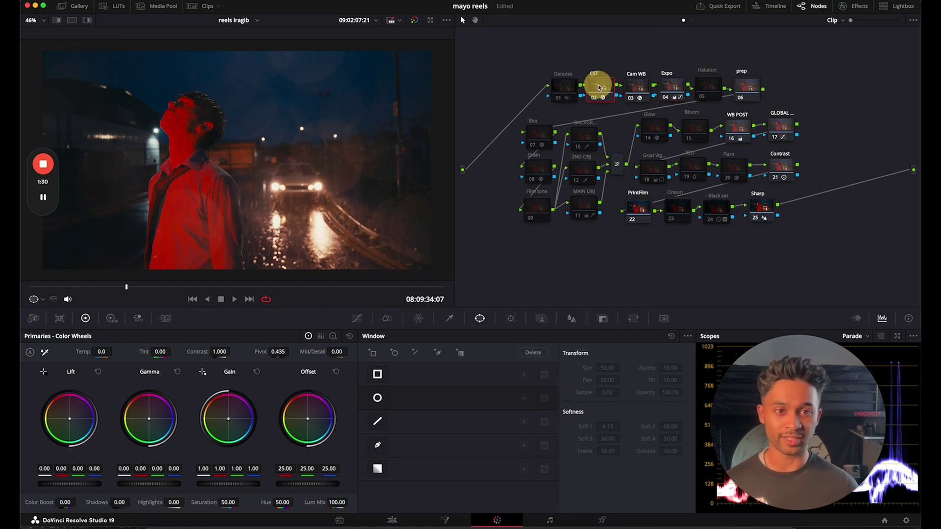
click(843, 6)
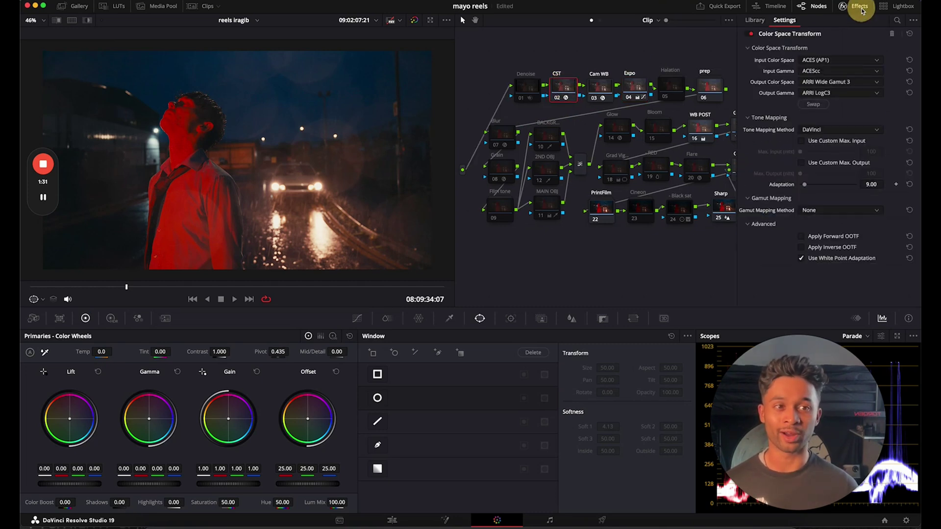
click(839, 59)
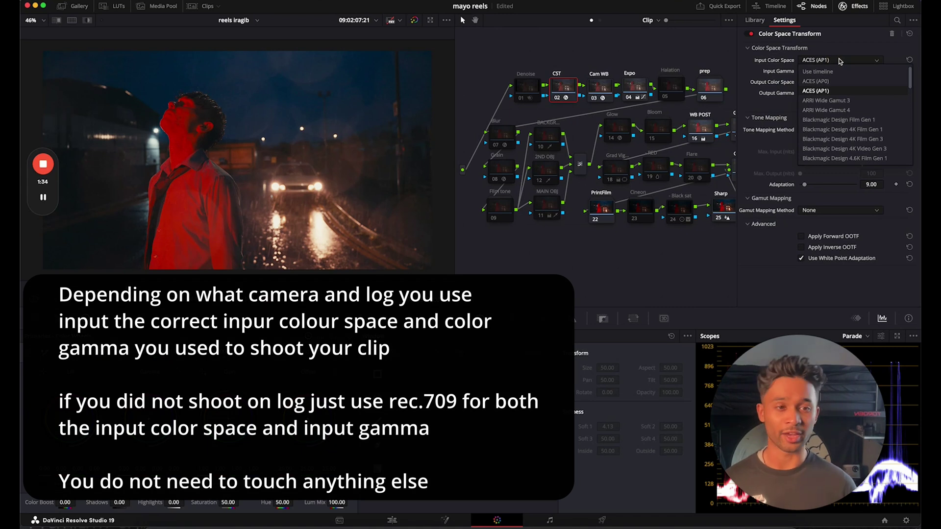
scroll(839, 61, down, 10)
scroll(839, 61, down, 3)
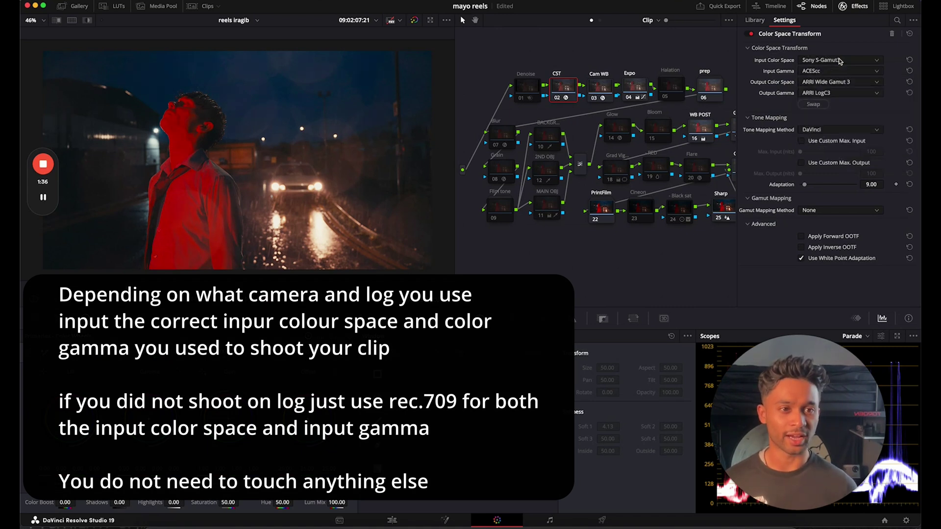
click(836, 59)
click(829, 71)
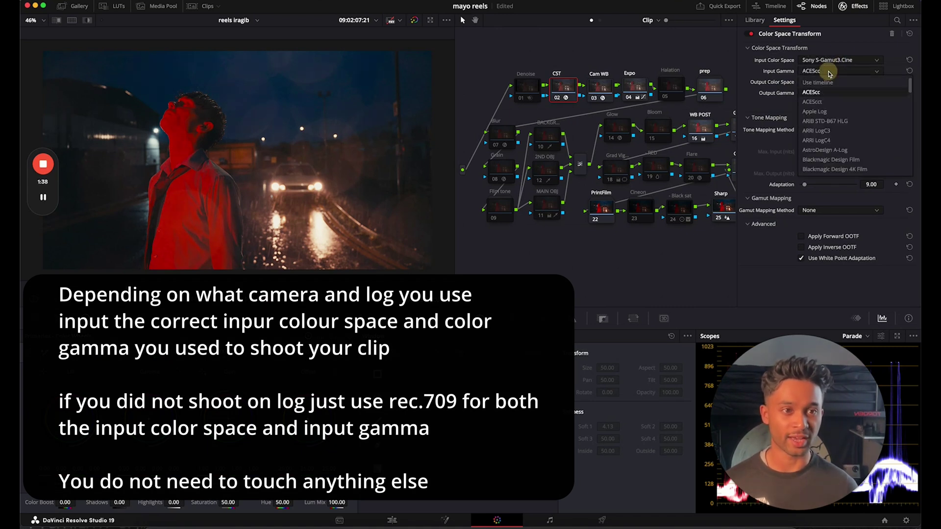
scroll(828, 70, down, 5)
click(828, 69)
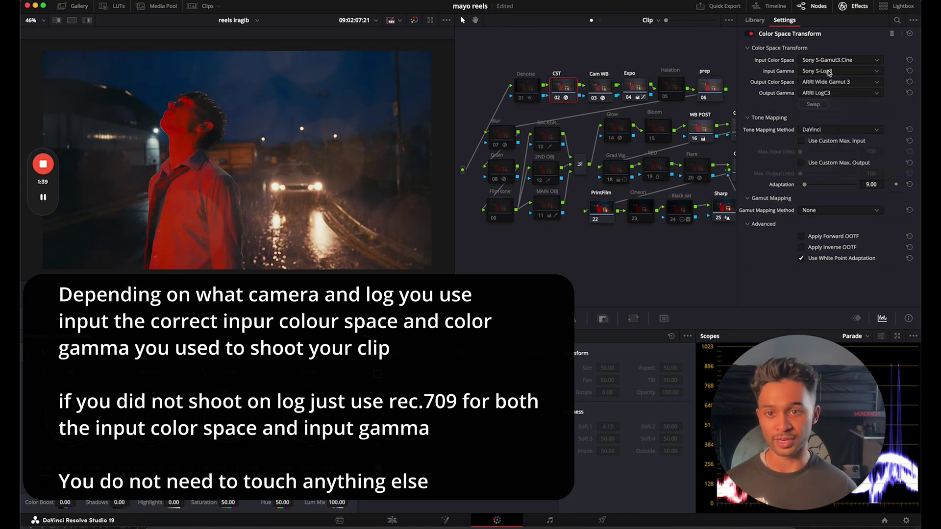
click(855, 6)
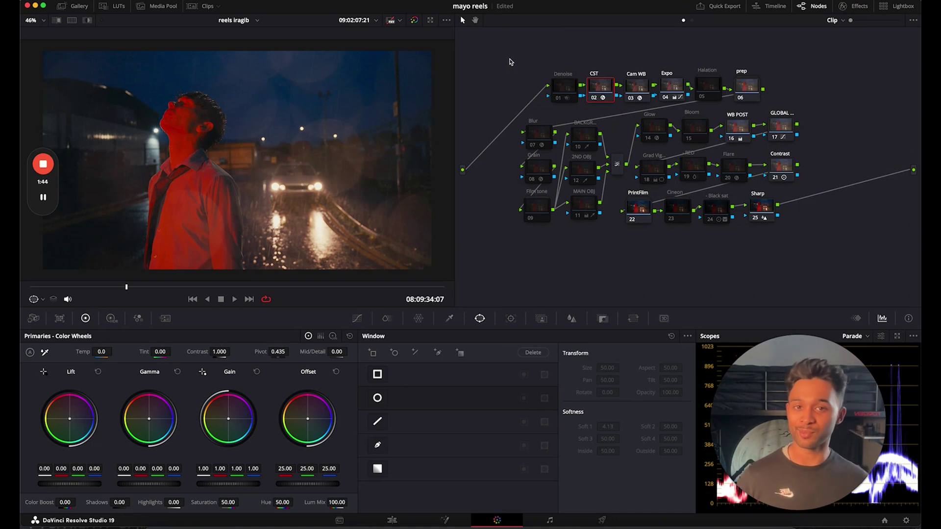
drag(495, 50, 840, 264)
click(848, 162)
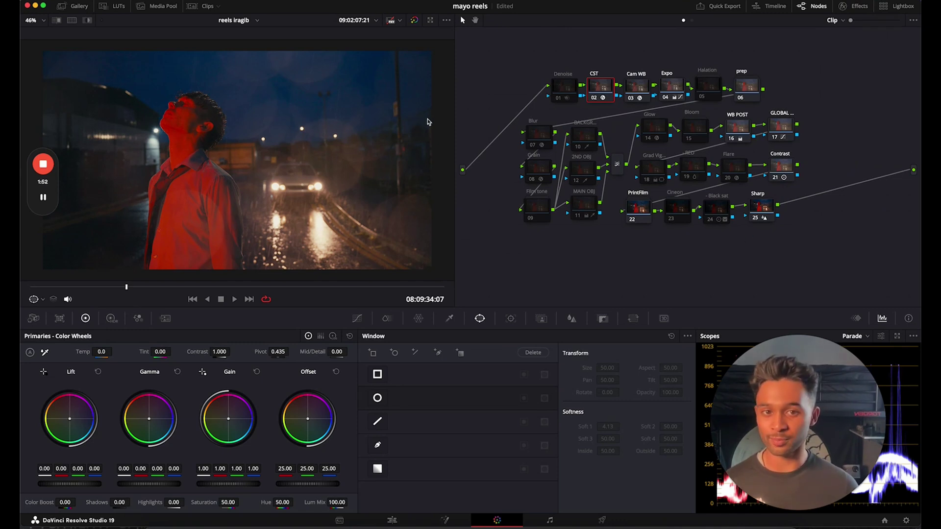
Step: Set the Cam WB node's source illuminant to 8326 Kelvin with tint 129.1 and compare the result with the node off
click(639, 89)
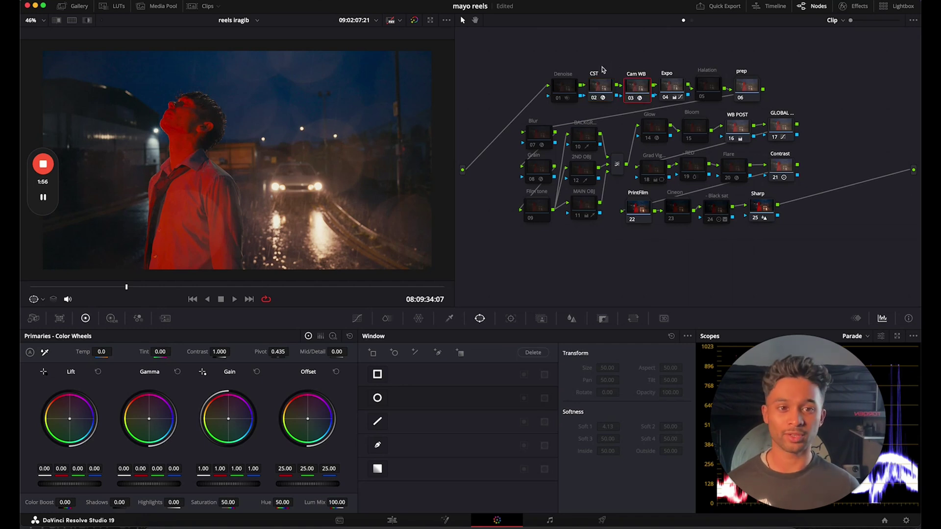
click(856, 6)
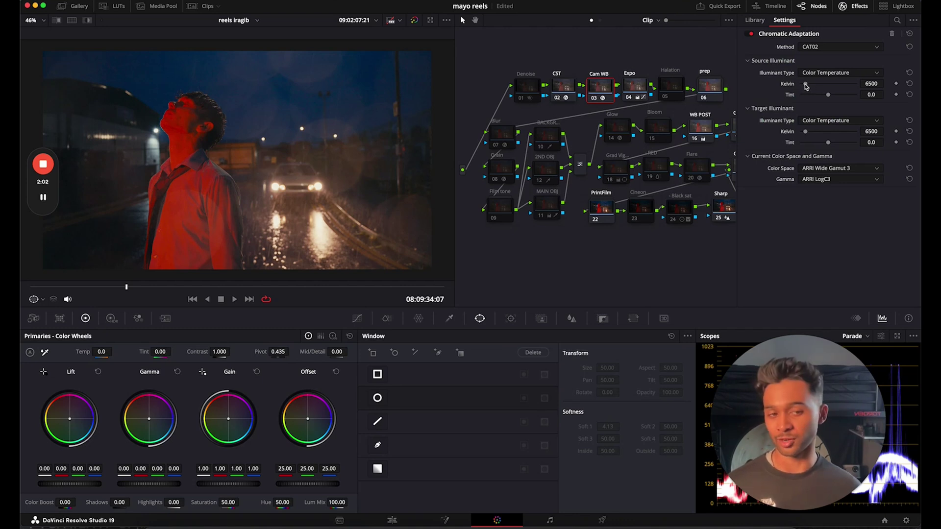
drag(806, 87, 852, 96)
click(593, 97)
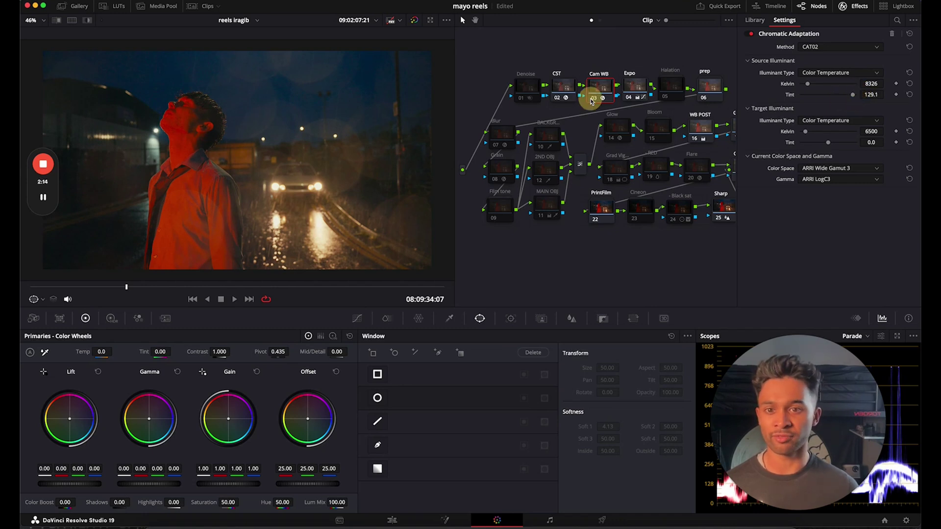
click(592, 100)
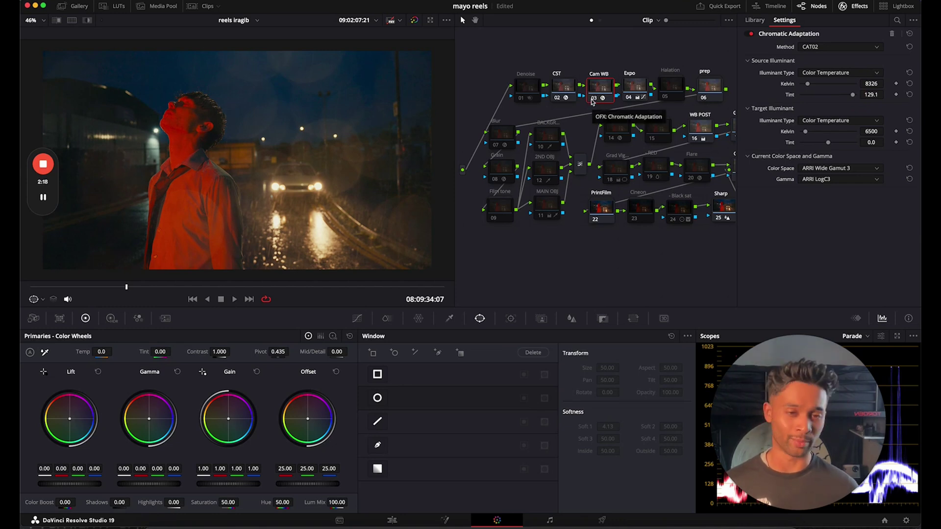
click(853, 6)
Step: On the Expo node, set the master offset to 27.10 and the master gain to 0.96
click(667, 89)
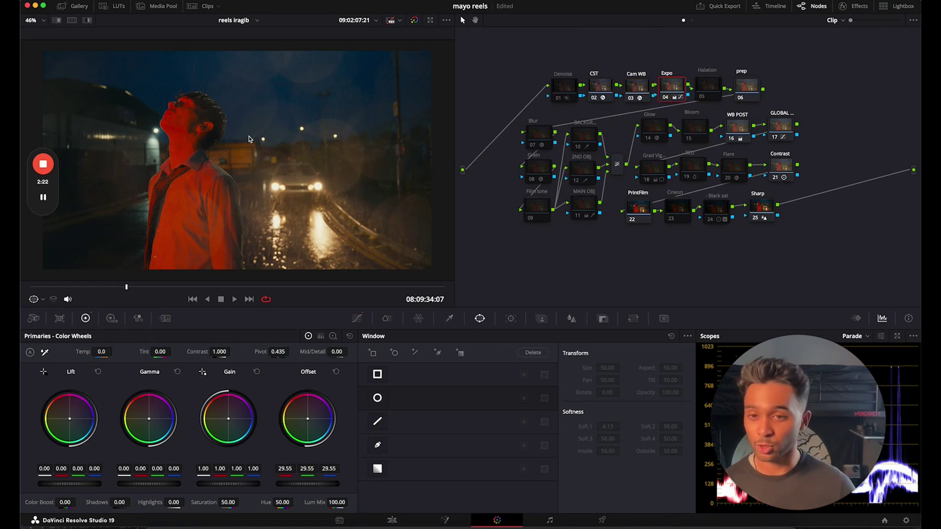
scroll(213, 129, up, 1)
scroll(178, 249, down, 1)
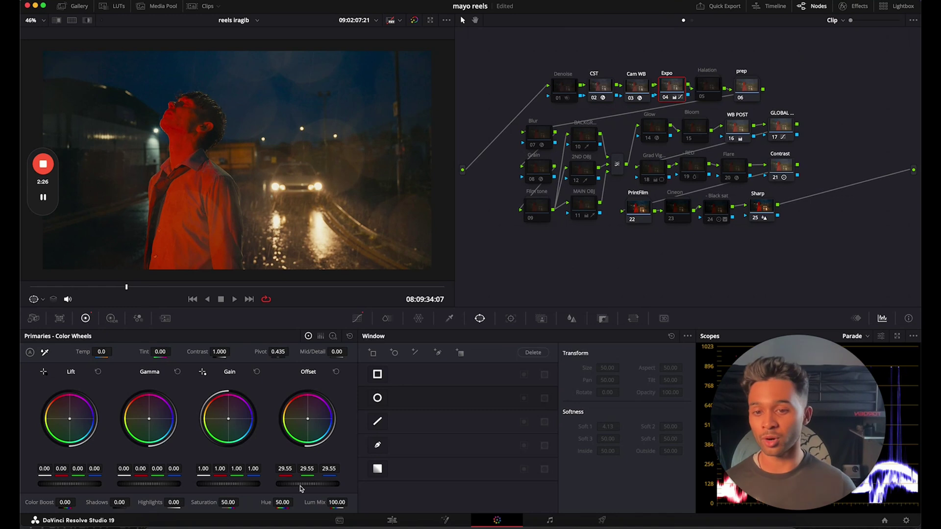
mouse_move(302, 488)
mouse_down()
mouse_move(258, 496)
mouse_move(309, 483)
mouse_up()
drag(240, 486, 211, 485)
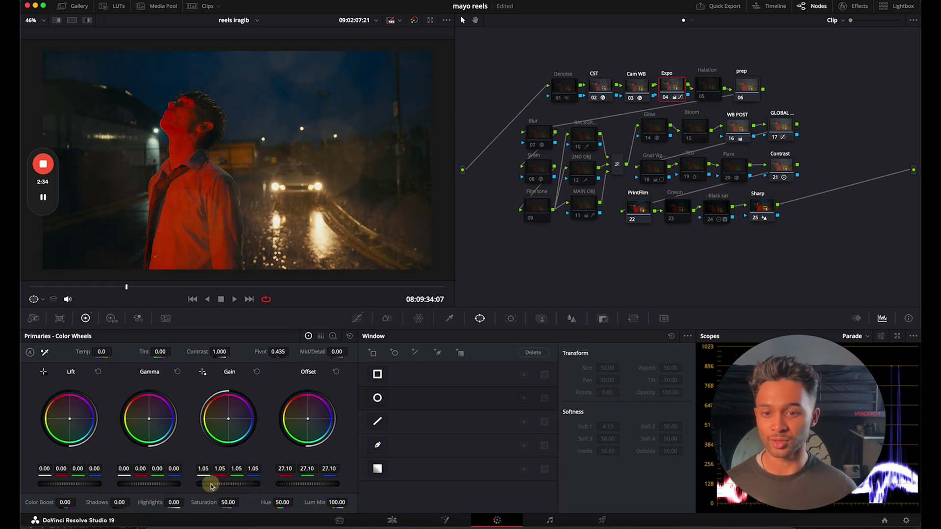
click(256, 371)
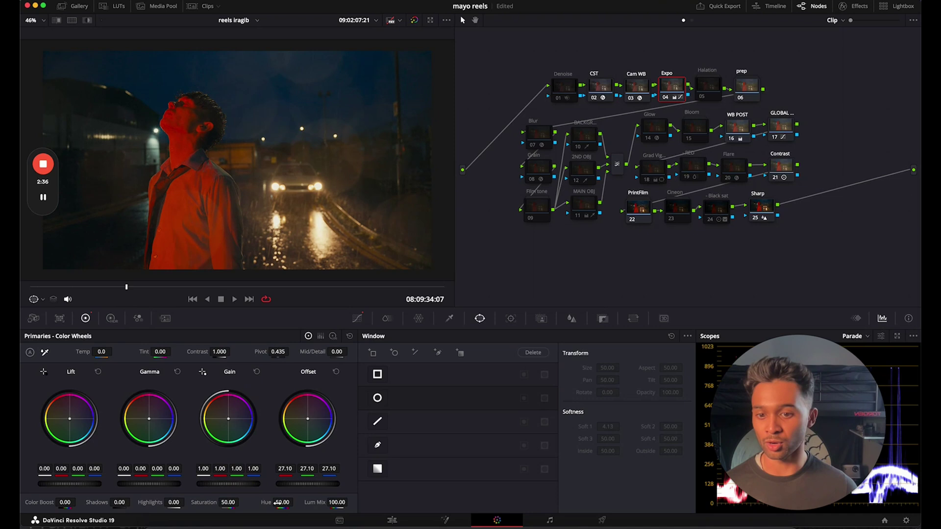
drag(252, 488, 216, 491)
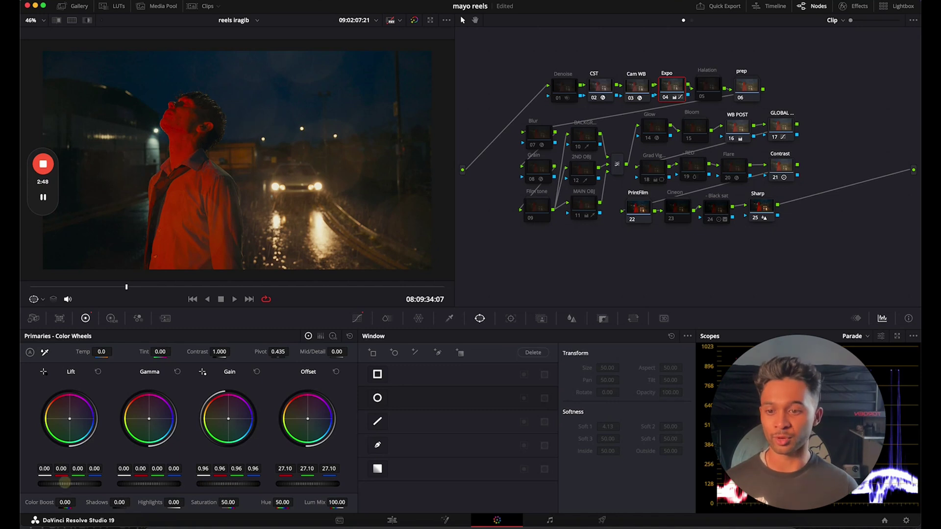
drag(68, 475, 42, 484)
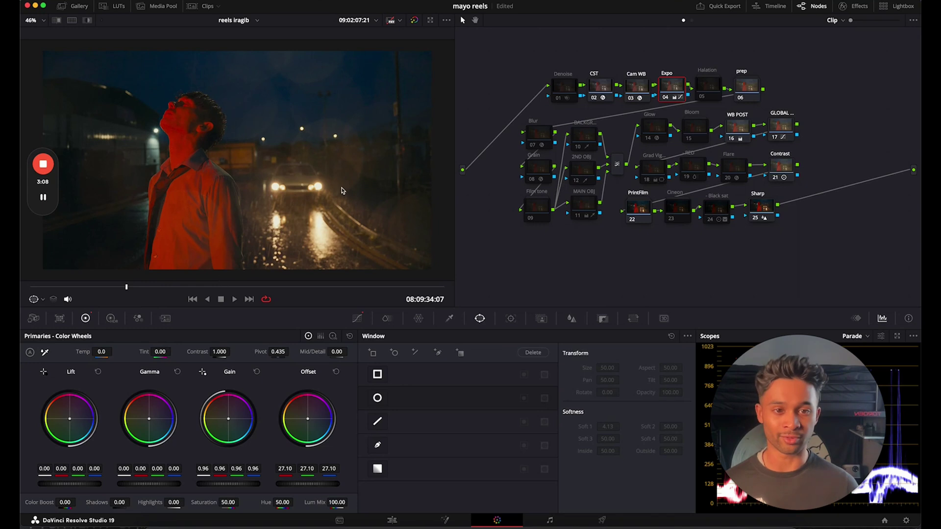
Step: Enable the MAIN OBJ node and keep it as the active node
click(583, 205)
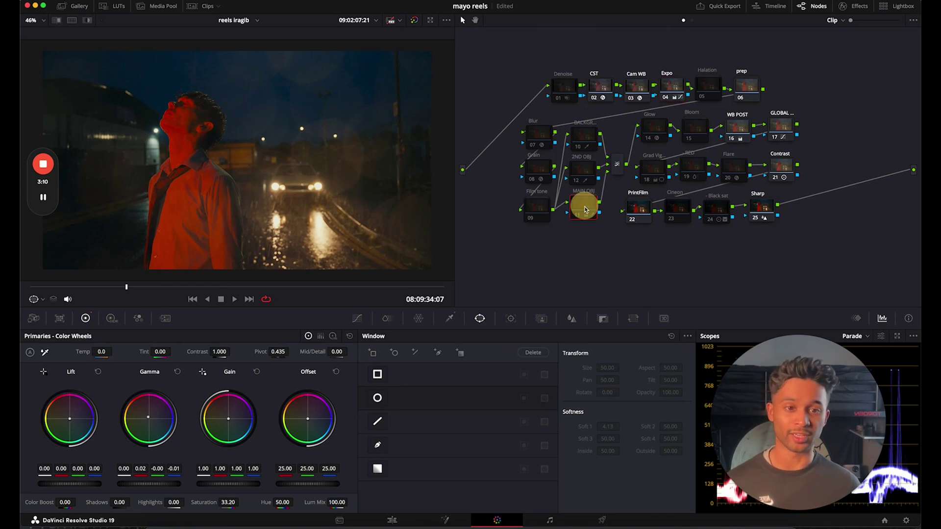
drag(581, 209, 579, 214)
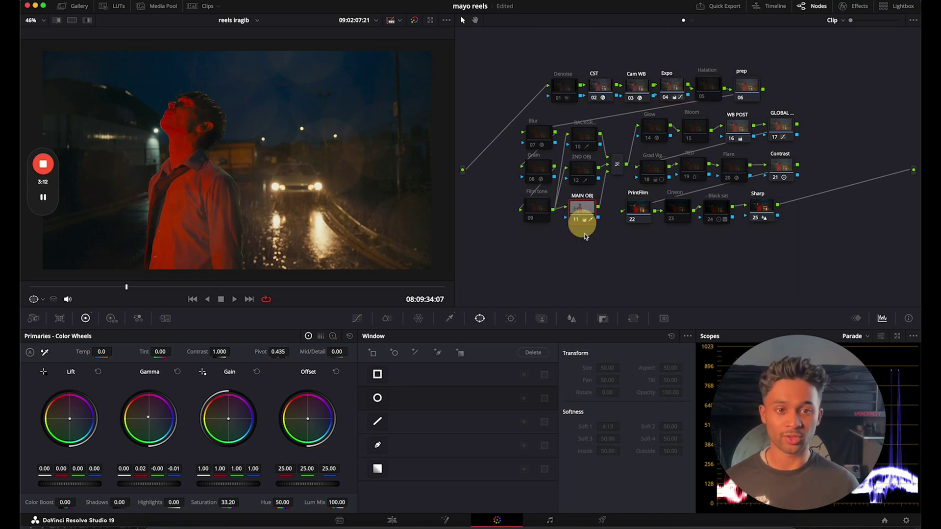
drag(588, 249, 603, 124)
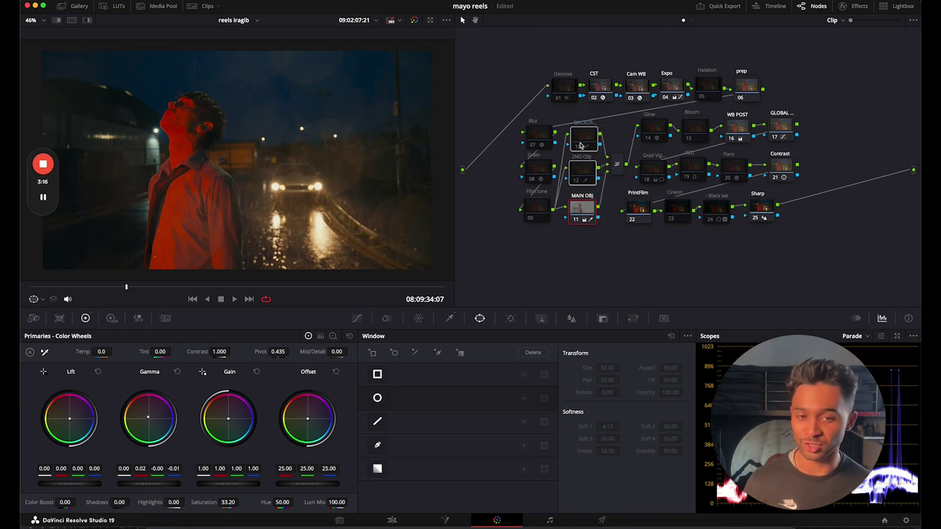
click(579, 250)
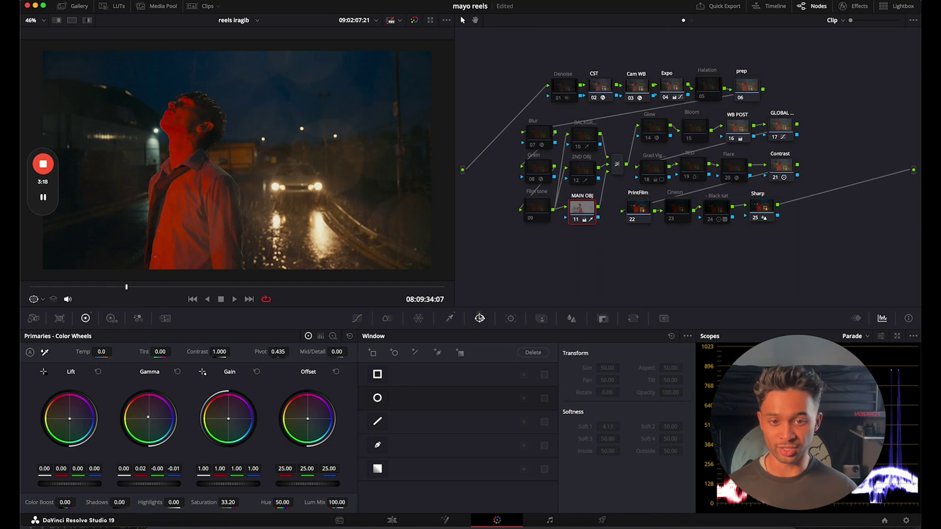
Step: Key the man's face on the MAIN OBJ node with the HSL qualifier in highlight view and add a neighbouring skin tone to the selection
click(448, 319)
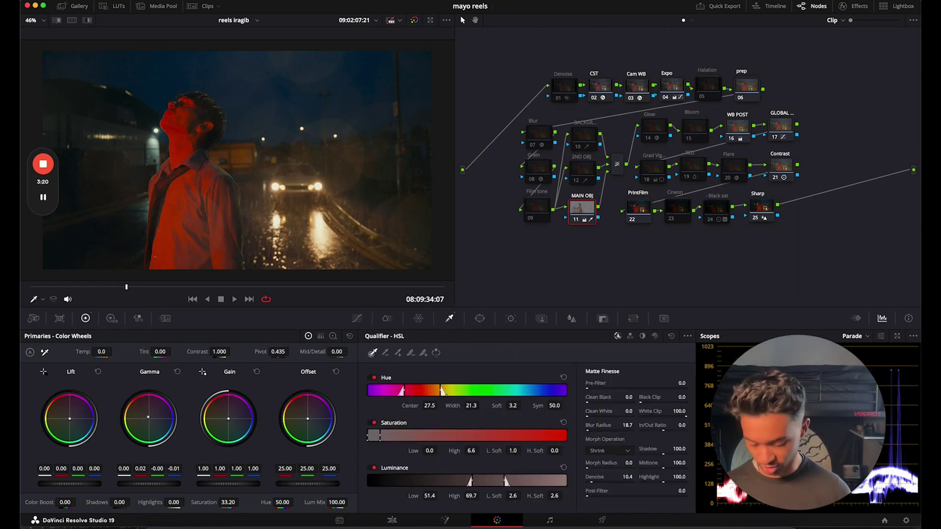
key(shift+h)
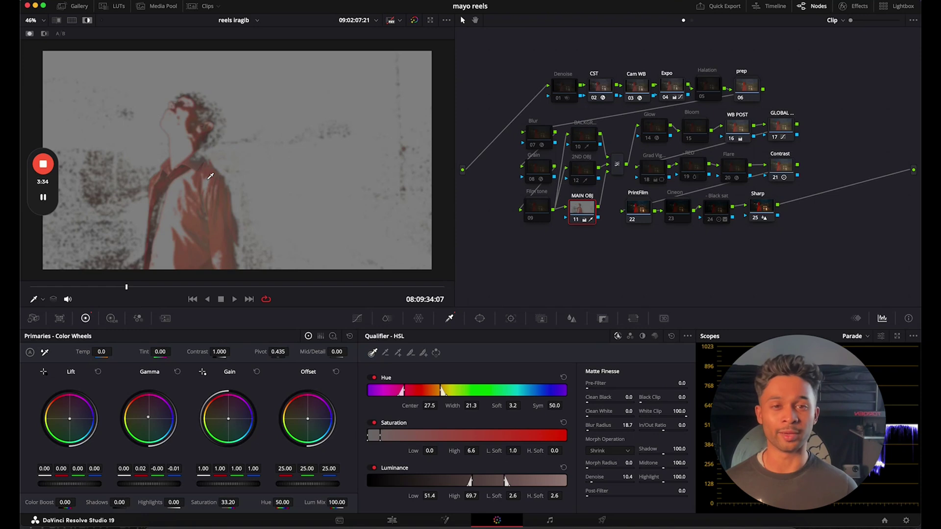
click(186, 136)
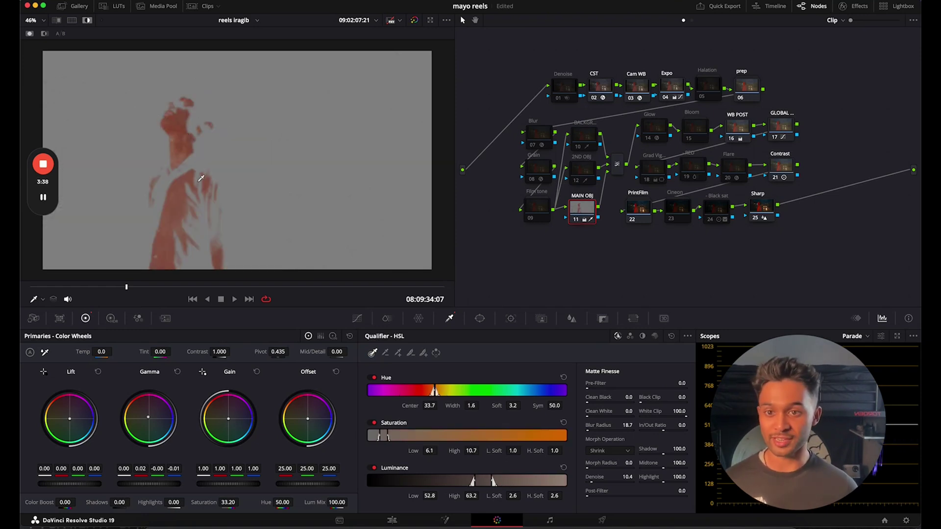
click(194, 121)
click(174, 112)
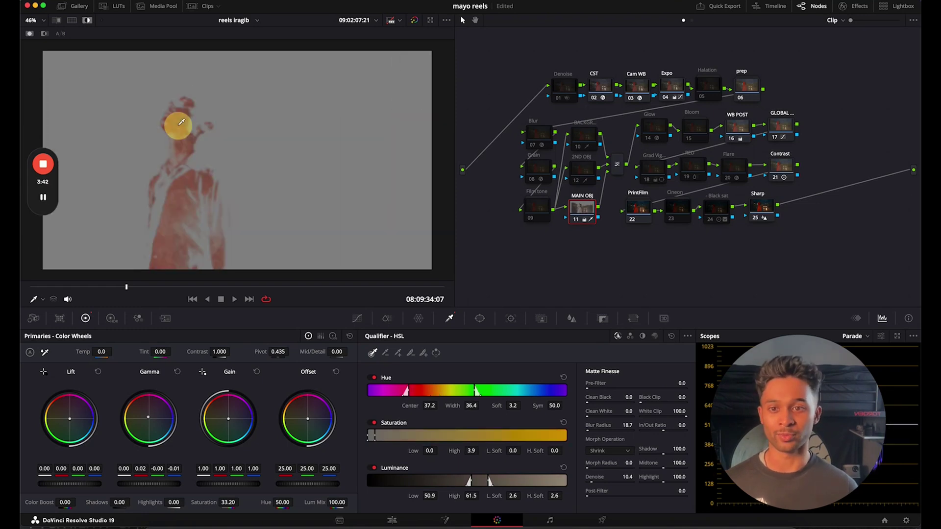
click(204, 112)
click(189, 117)
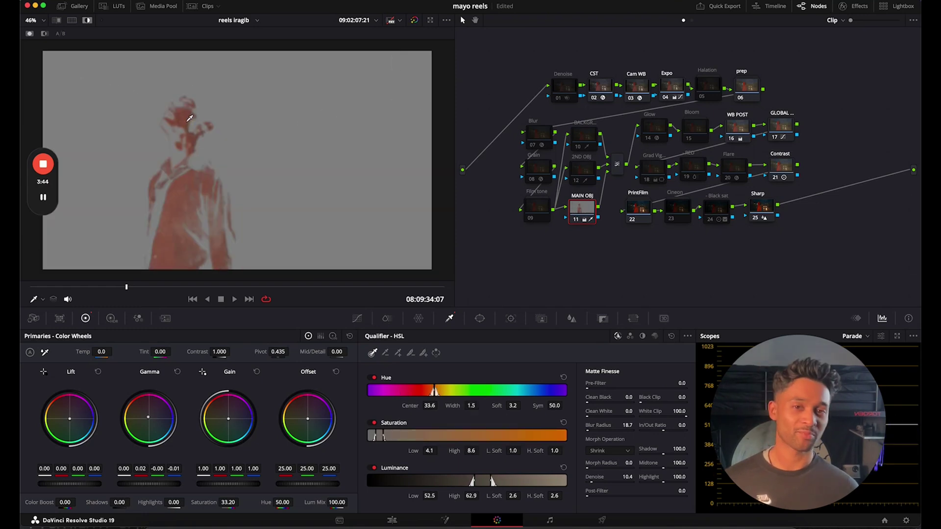
click(179, 120)
click(179, 120)
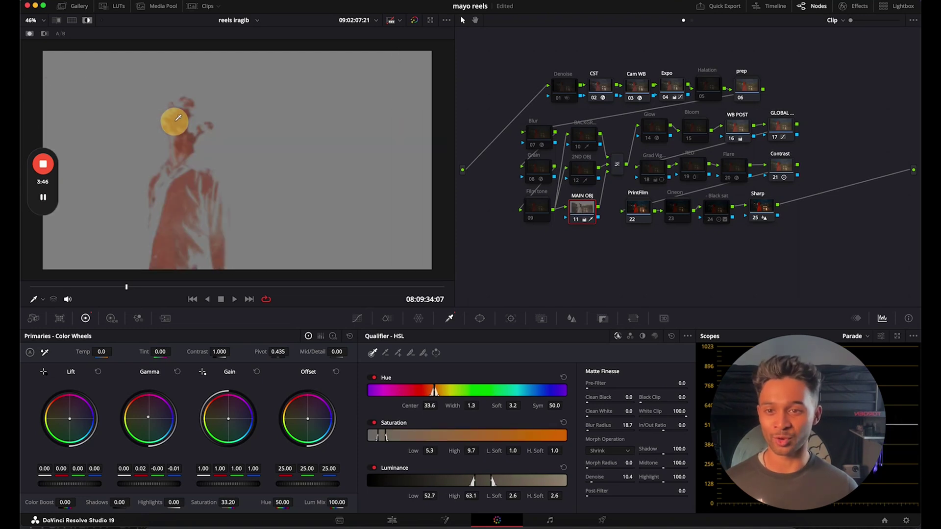
click(400, 354)
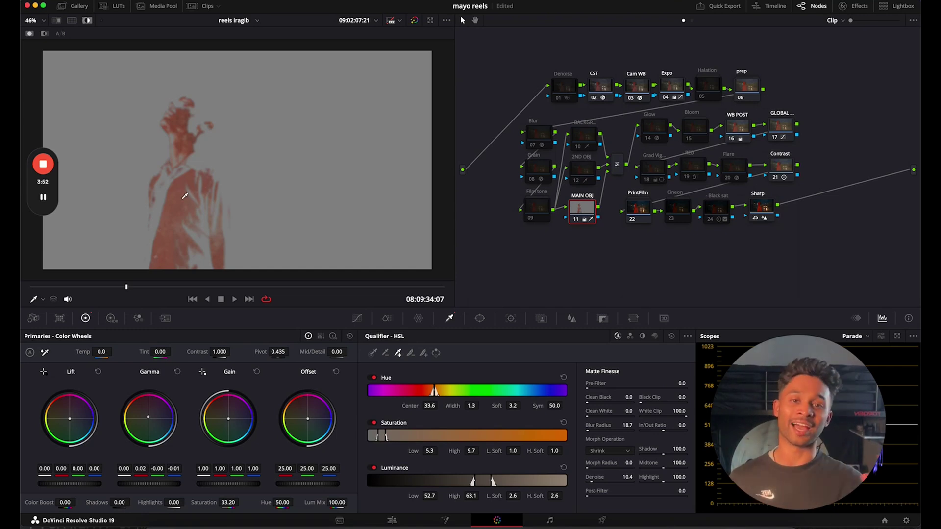
click(198, 118)
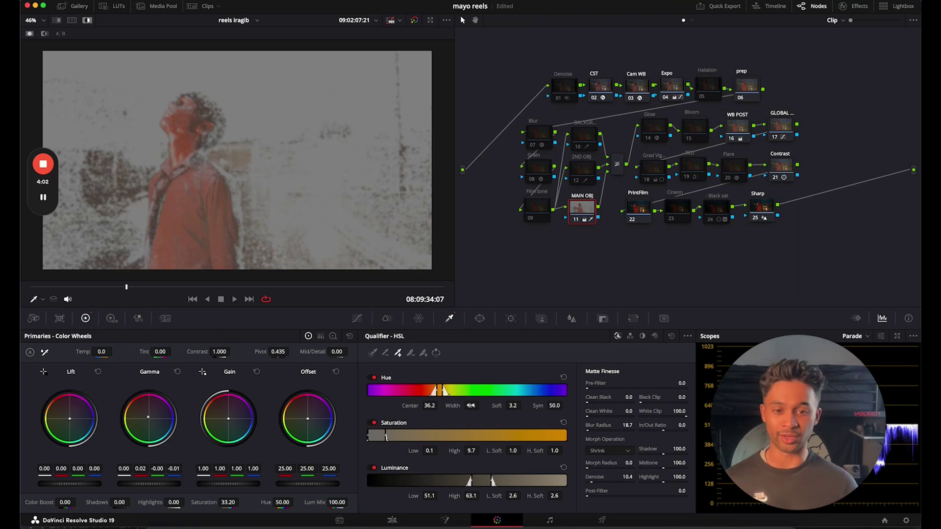
Step: Refine the key: hue center 35.5 and width 8.7, saturation low 1.2 and high 12.0, luminance low 54.0
drag(470, 406, 479, 405)
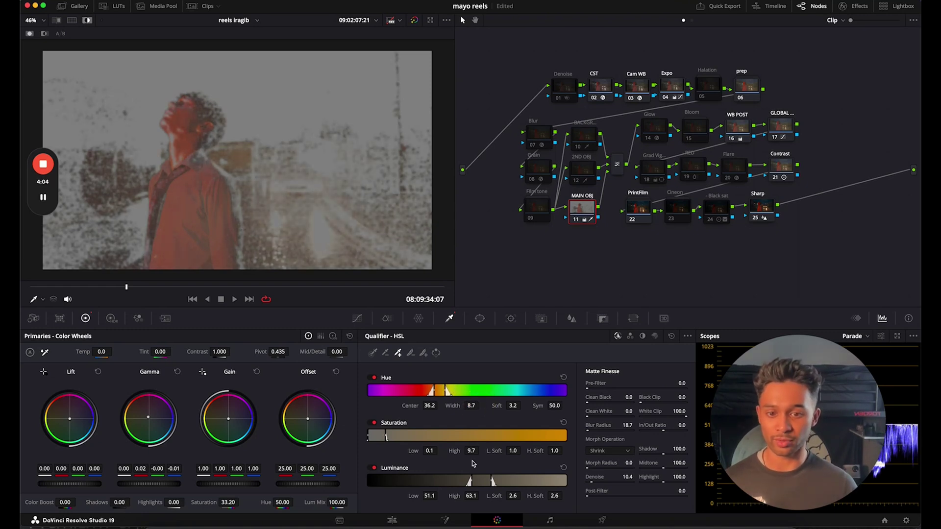
mouse_move(472, 451)
mouse_down()
mouse_move(482, 450)
mouse_move(472, 451)
mouse_up()
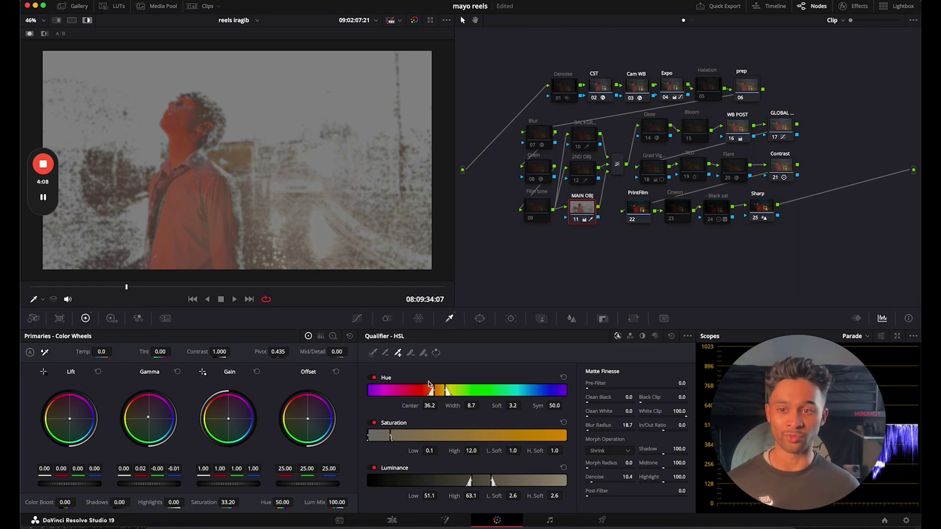
drag(430, 450, 435, 450)
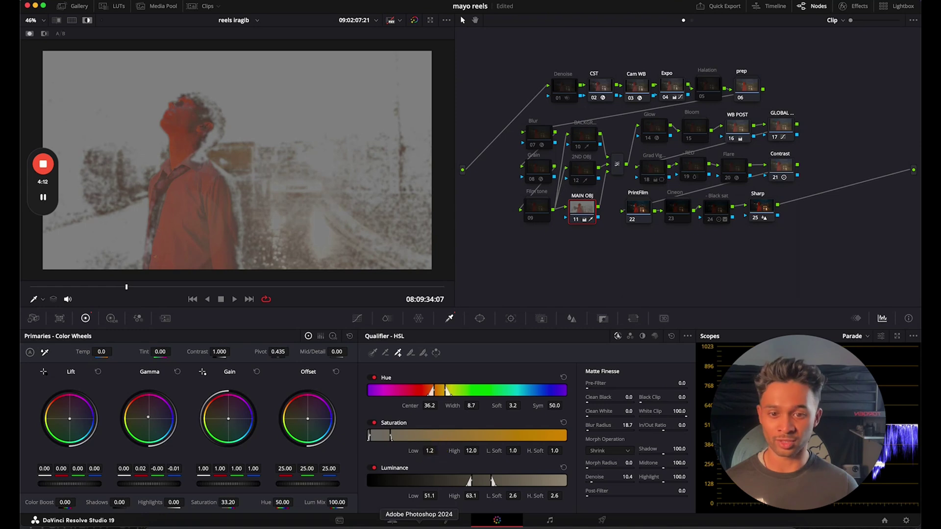
mouse_move(429, 495)
mouse_down()
mouse_move(440, 495)
mouse_move(426, 494)
mouse_up()
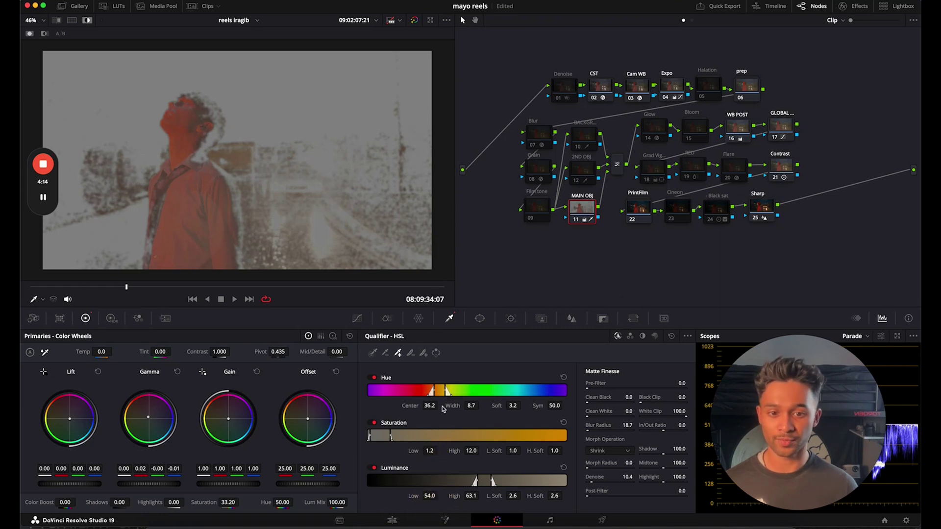
drag(429, 405, 432, 407)
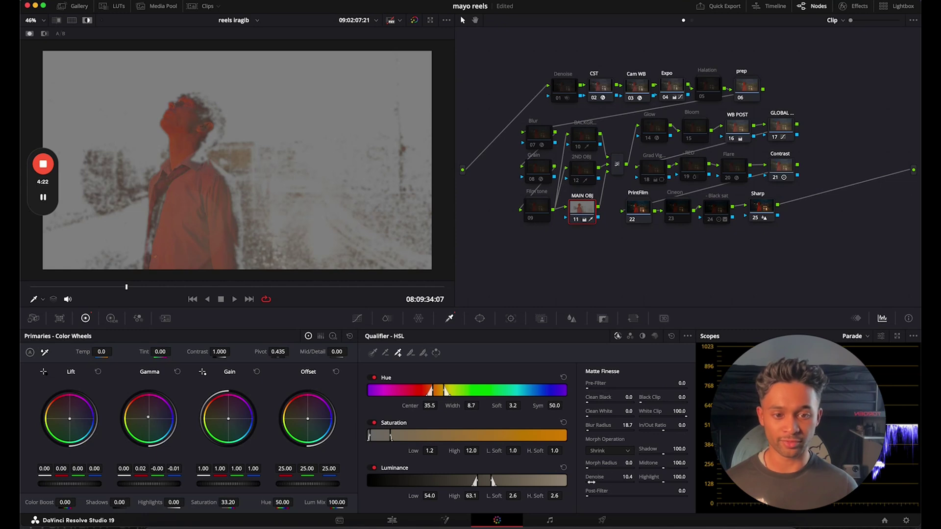
Step: Set the matte denoise to 11.9 and the blur radius to 24.4, and turn off the highlight view
mouse_move(594, 484)
mouse_down()
mouse_move(602, 481)
mouse_move(592, 482)
mouse_up()
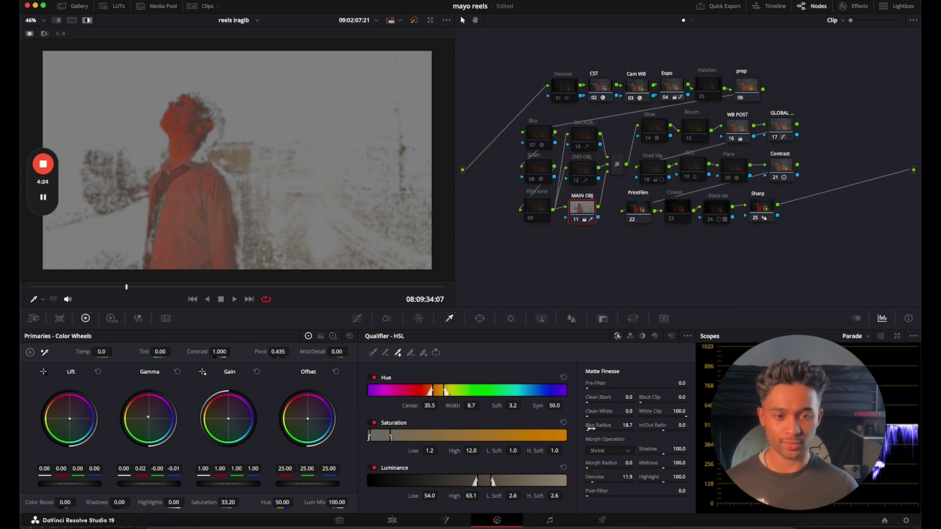
mouse_move(595, 426)
mouse_down()
mouse_move(782, 391)
mouse_move(649, 399)
mouse_move(823, 375)
mouse_move(735, 387)
mouse_move(592, 431)
mouse_up()
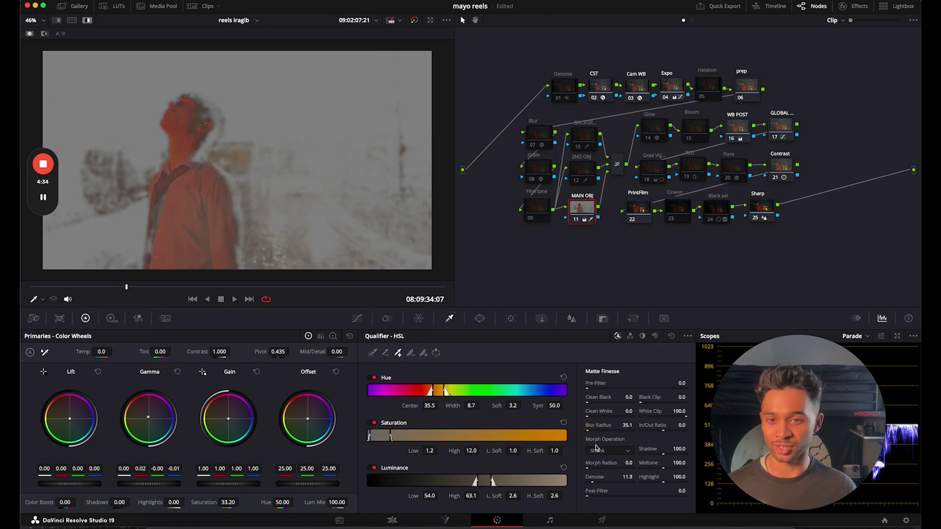
key(super+z)
key(shift+h)
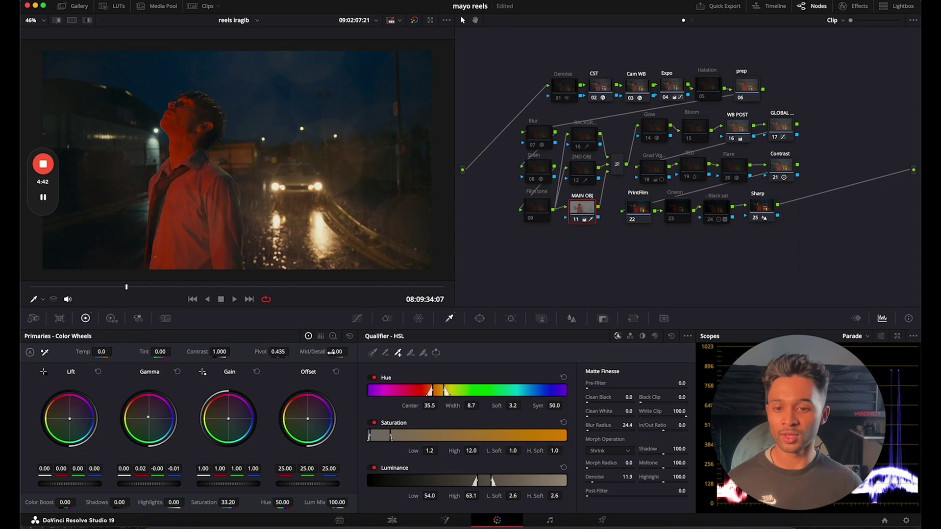
Step: Try a teal gain tint on the keyed subject with red 0.56, green 1.13 and blue 1.05, and check it full screen
mouse_move(230, 419)
mouse_down()
mouse_move(252, 362)
mouse_move(243, 380)
mouse_move(260, 481)
mouse_move(197, 385)
mouse_move(241, 353)
mouse_move(250, 498)
mouse_move(282, 485)
mouse_move(225, 489)
mouse_move(221, 401)
mouse_move(234, 477)
mouse_move(228, 425)
mouse_up()
key(super+f)
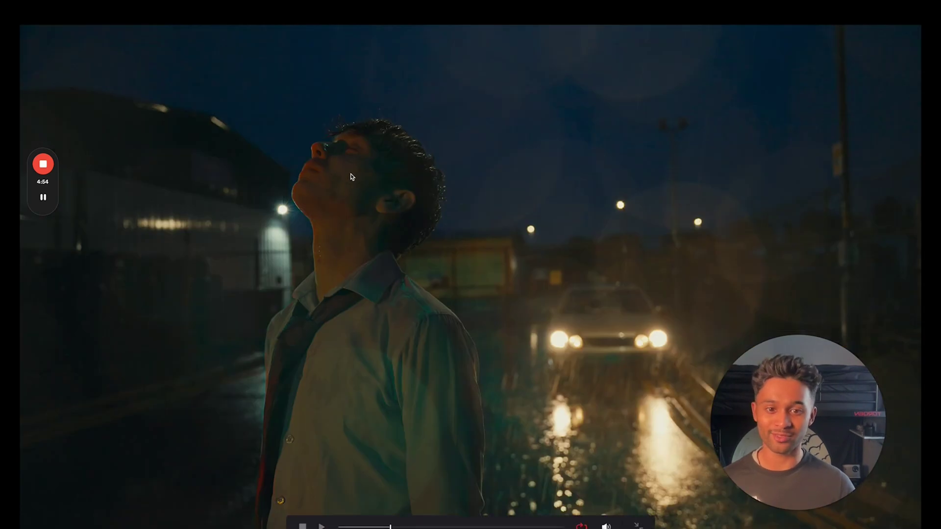
key(Escape)
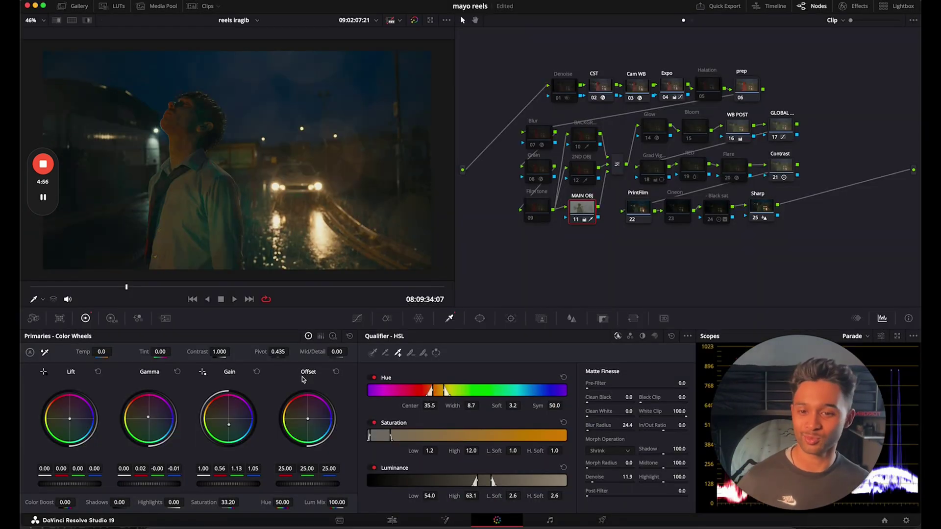
Step: Try a red gain tint with red 1.20, green 0.94 and blue 1.04, and undo back to the teal tint
drag(227, 422, 232, 391)
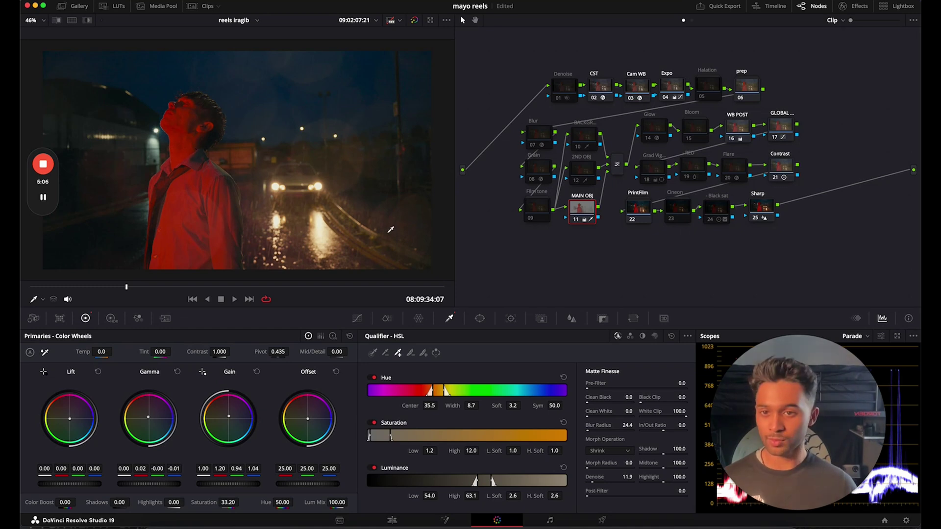
key(super+z)
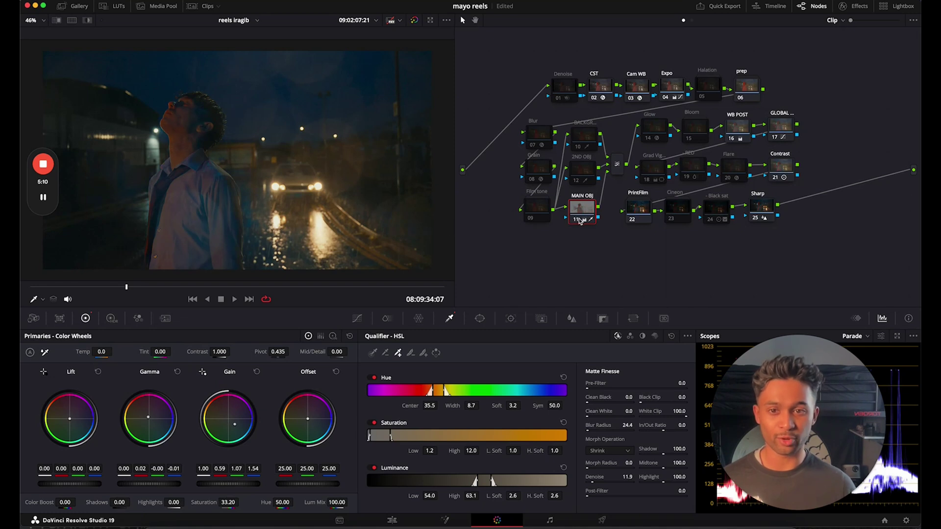
key(shift+z)
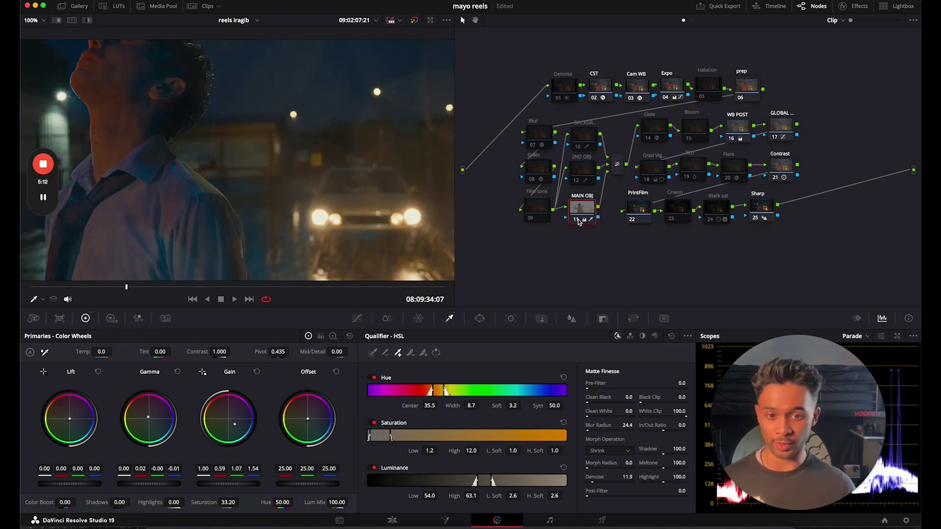
key(super+shift+z)
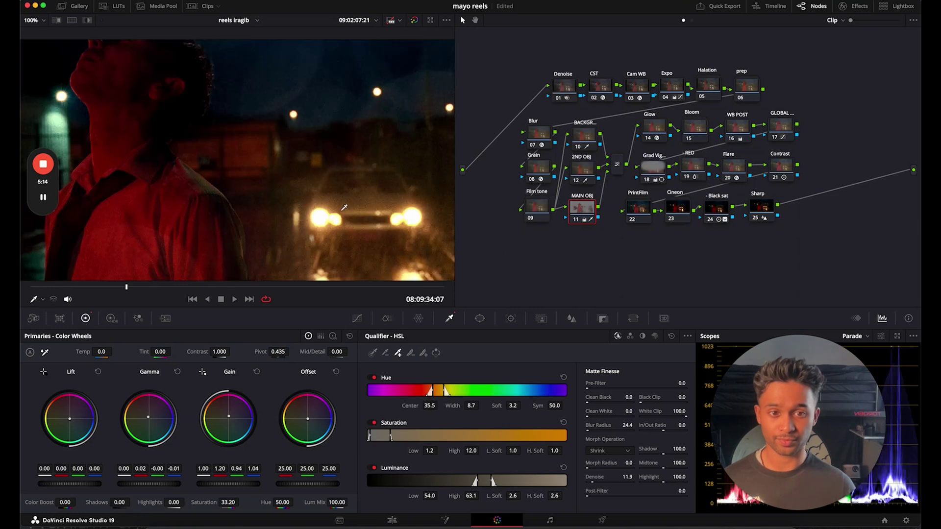
scroll(331, 206, down, 4)
scroll(331, 206, down, 2)
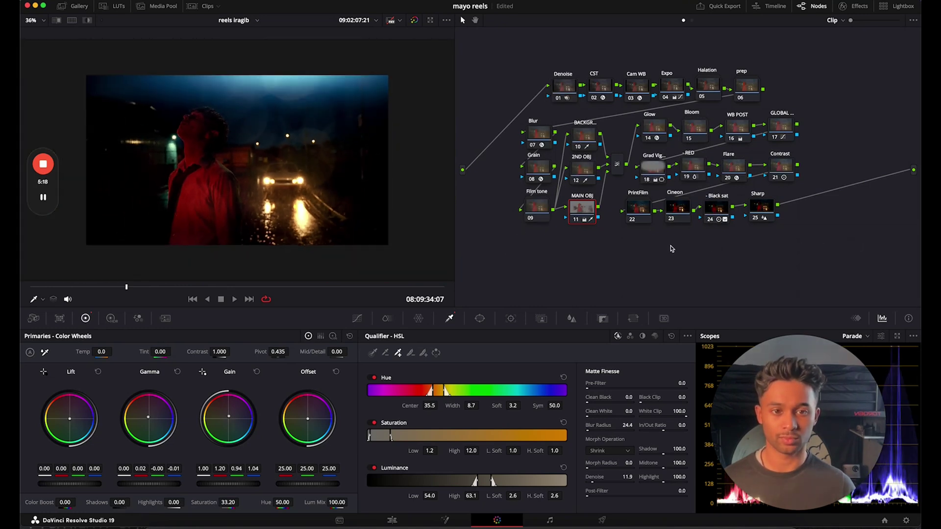
key(super+z)
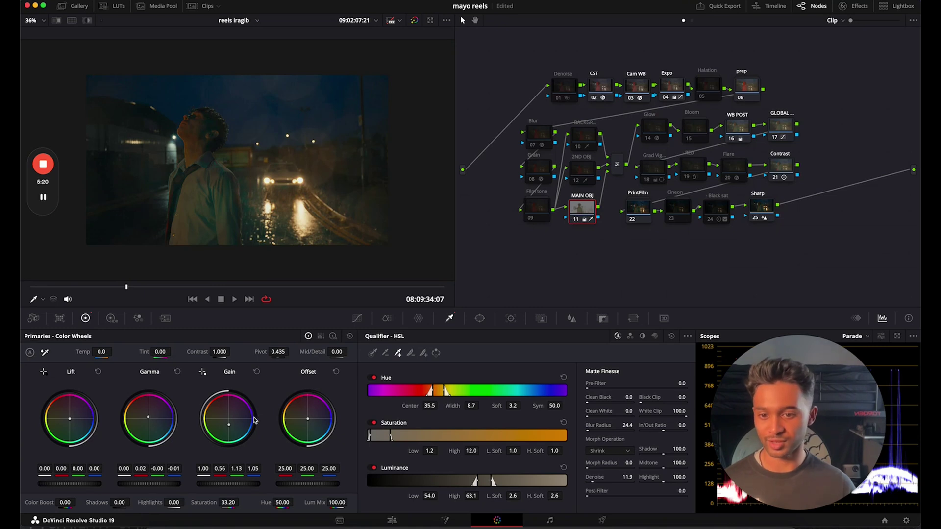
Step: Tint the subject's gain warm red, compare with the MAIN OBJ node off, and set gain to red 1.21, green 0.95, blue 0.90
drag(229, 420, 238, 393)
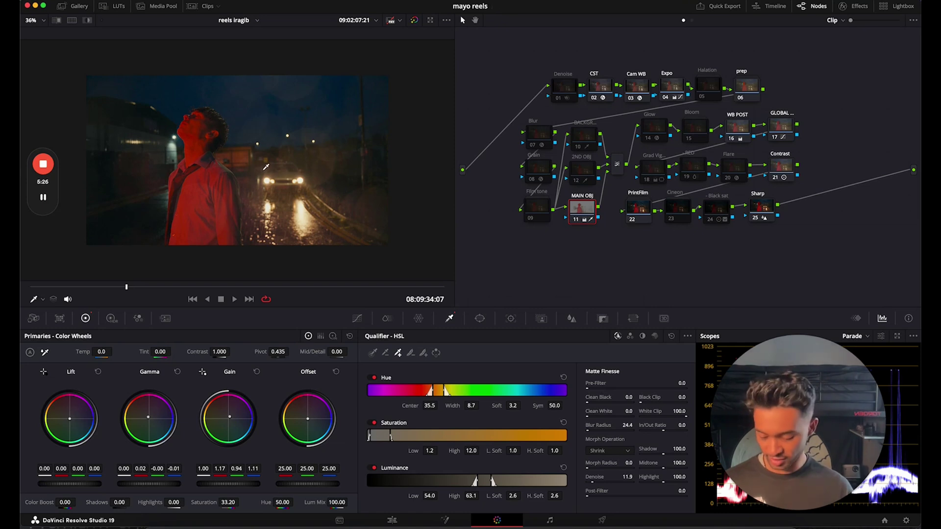
key(ctrl+d)
key(ctrl+d)
key(ctrl+d)
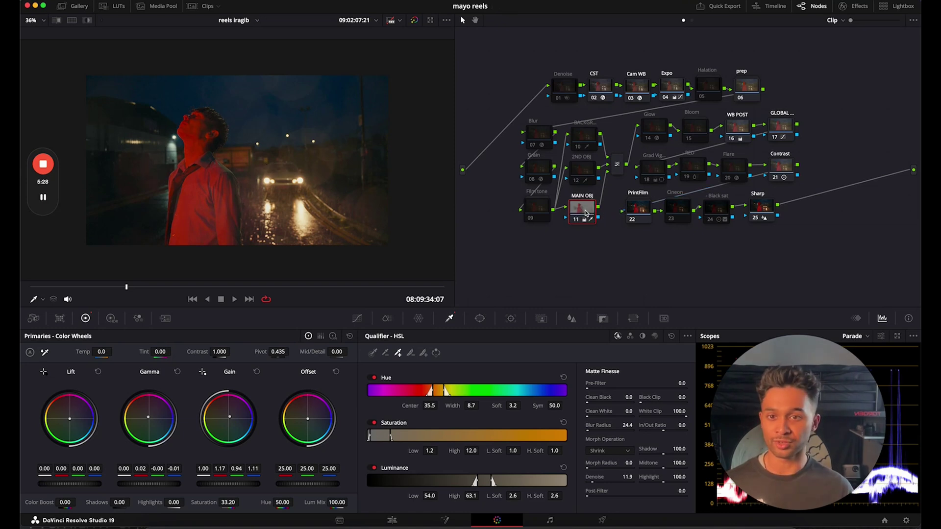
key(ctrl+d)
key(ctrl+d)
key(ctrl+d)
key(ctrl+d)
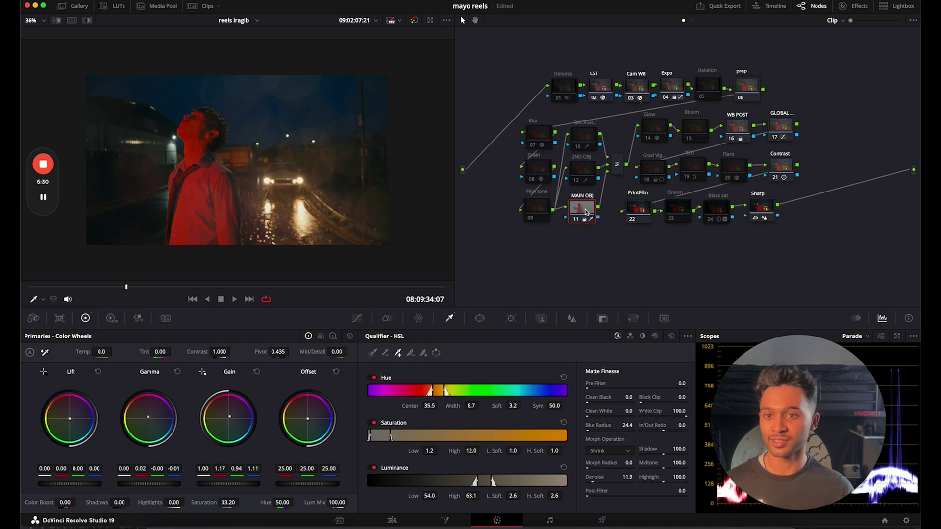
key(ctrl+d)
scroll(278, 209, up, 2)
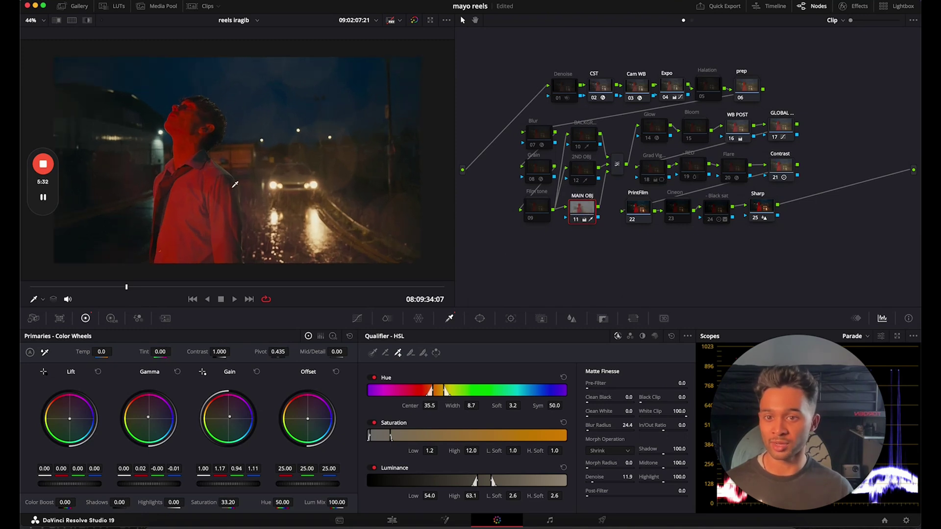
key(ctrl+d)
key(ctrl+d)
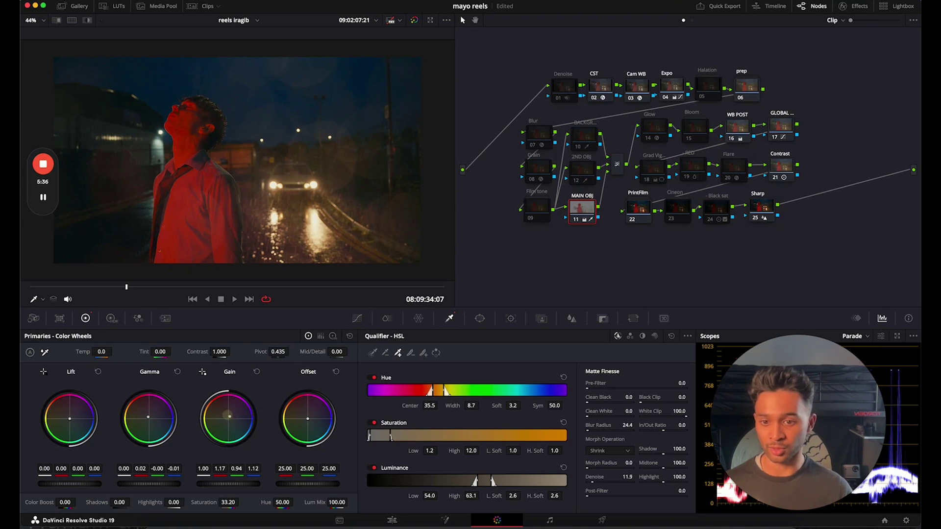
drag(230, 417, 205, 405)
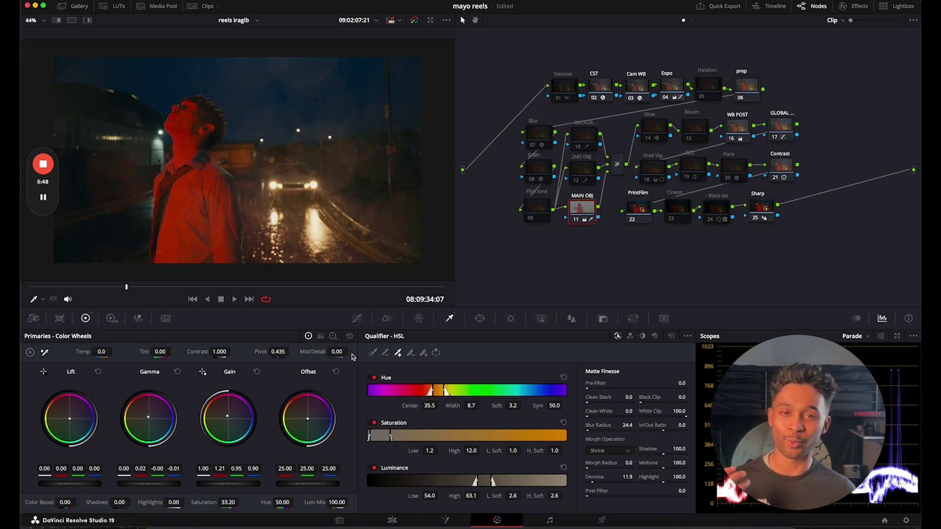
Step: Try a ColorSlice density of 0.04 on the MAIN OBJ node, check it full screen, and return the density to 0.00
click(386, 320)
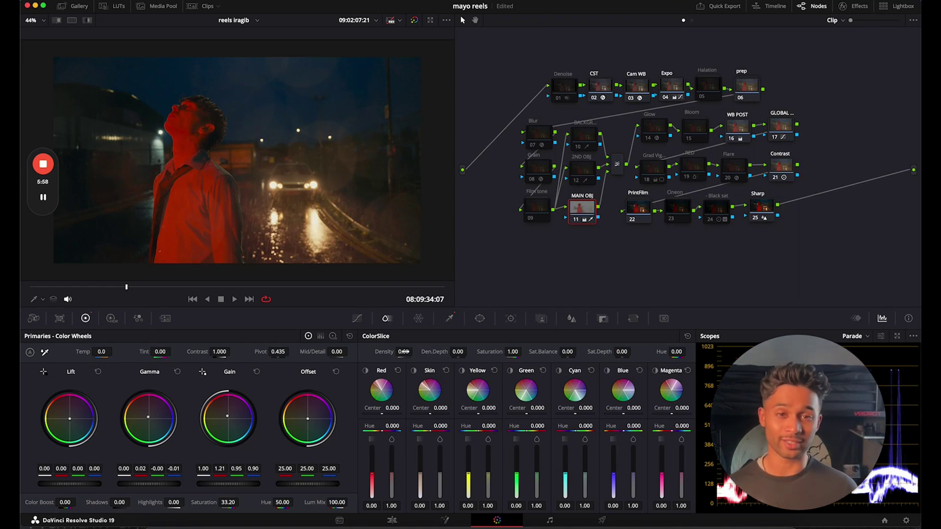
drag(403, 351, 406, 350)
key(super+f)
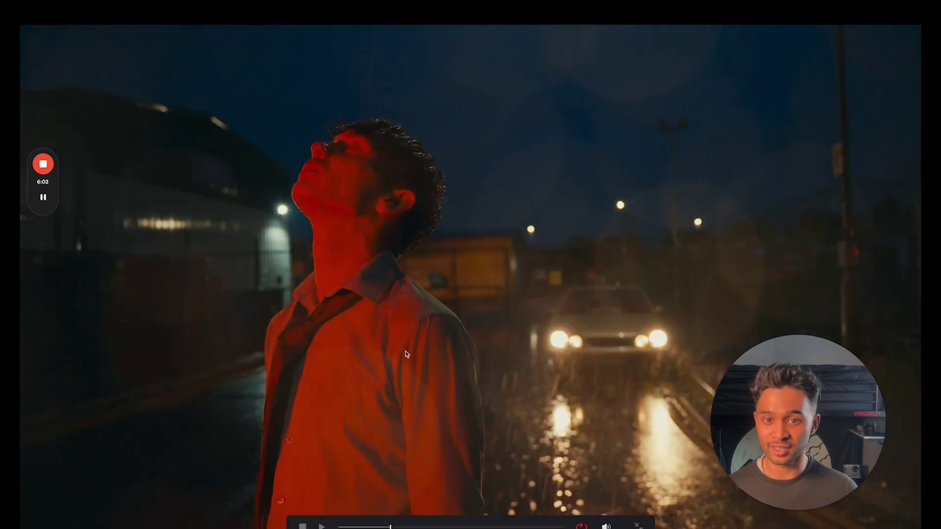
key(Escape)
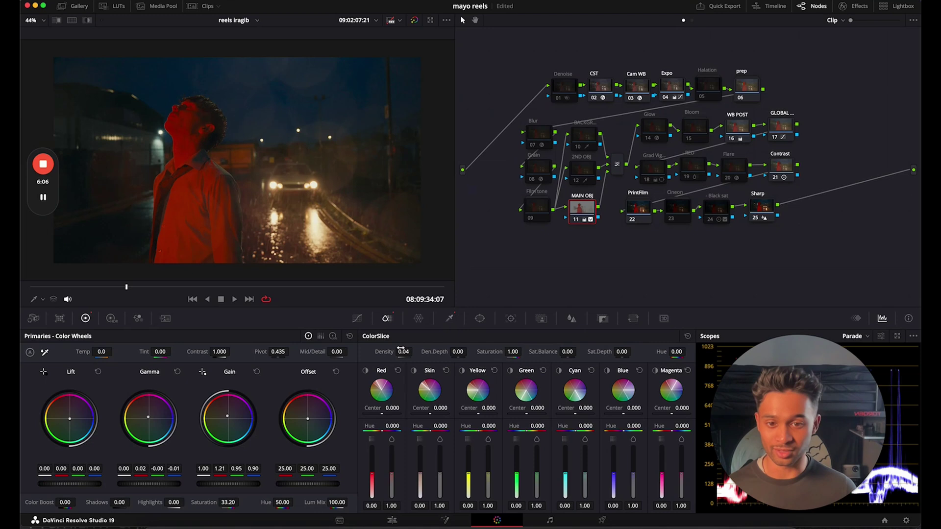
drag(396, 348, 388, 347)
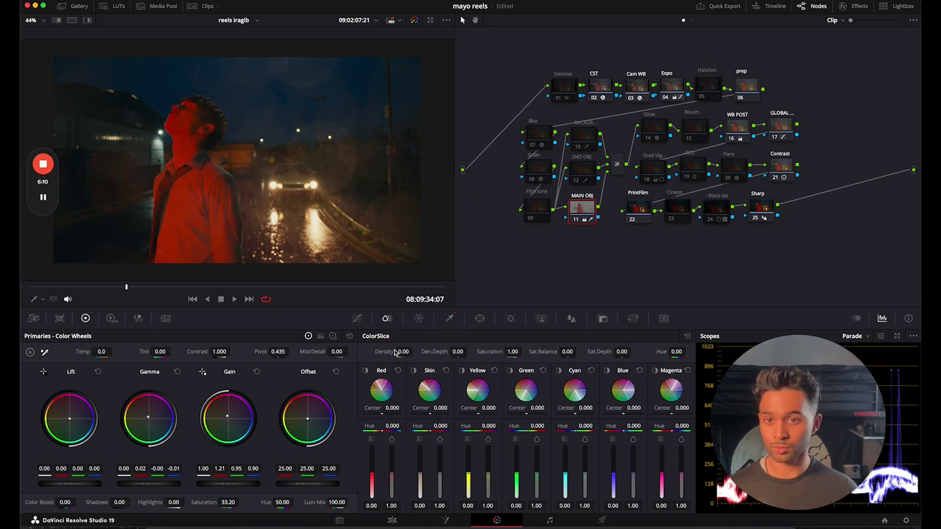
drag(395, 351, 404, 345)
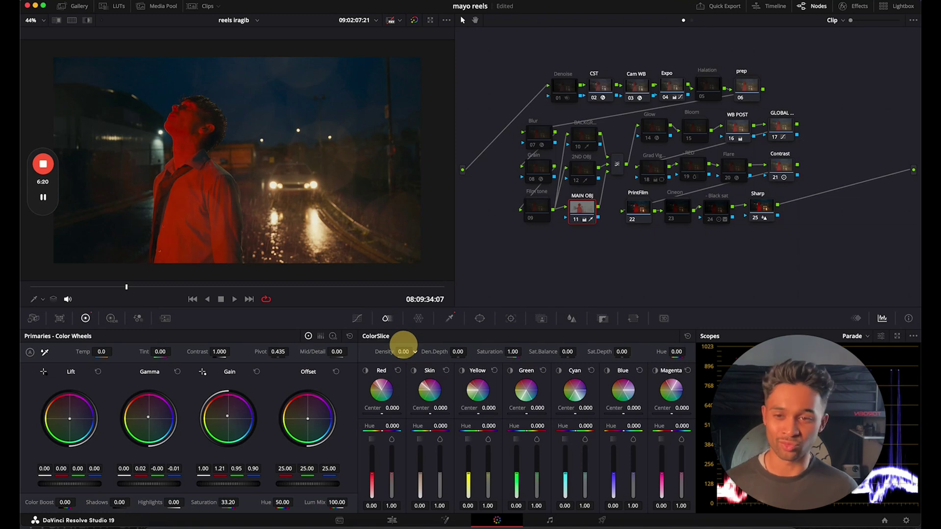
Step: Set the MAIN OBJ node's ColorSlice density to 0.04 and saturation to 1.36
drag(404, 345, 404, 352)
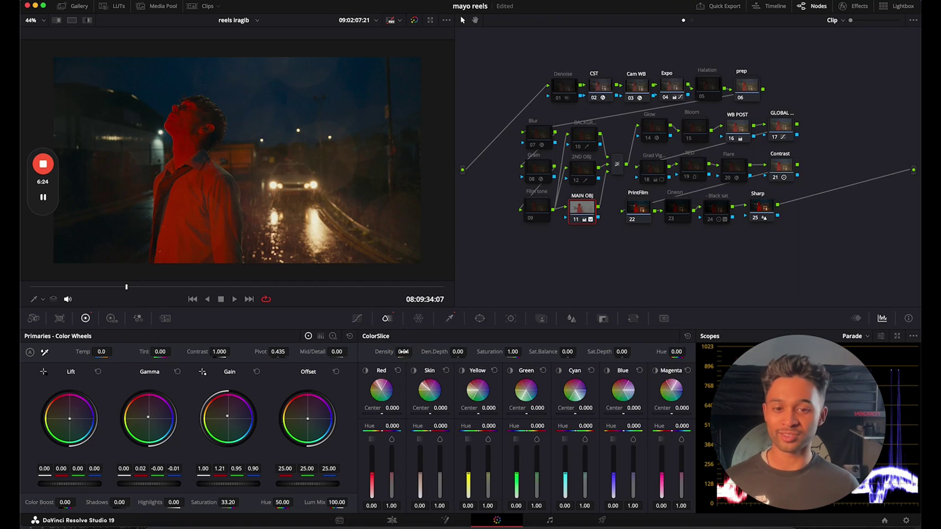
drag(513, 351, 517, 344)
click(504, 352)
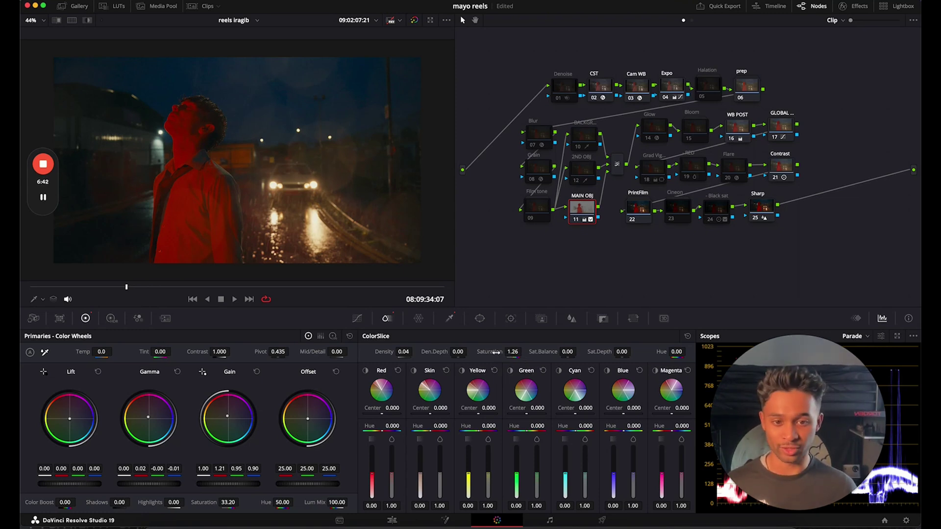
mouse_move(513, 351)
mouse_down()
mouse_move(504, 352)
mouse_move(517, 343)
mouse_up()
Step: Compare the full-screen image with the MAIN OBJ node switched off and on
key(super+f)
key(super+d)
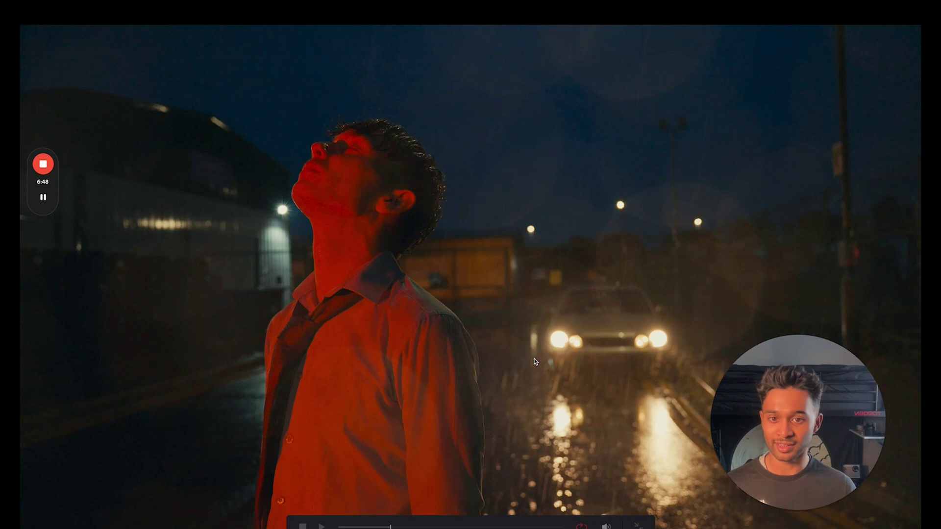
key(super+d)
key(super+d)
key(super+d)
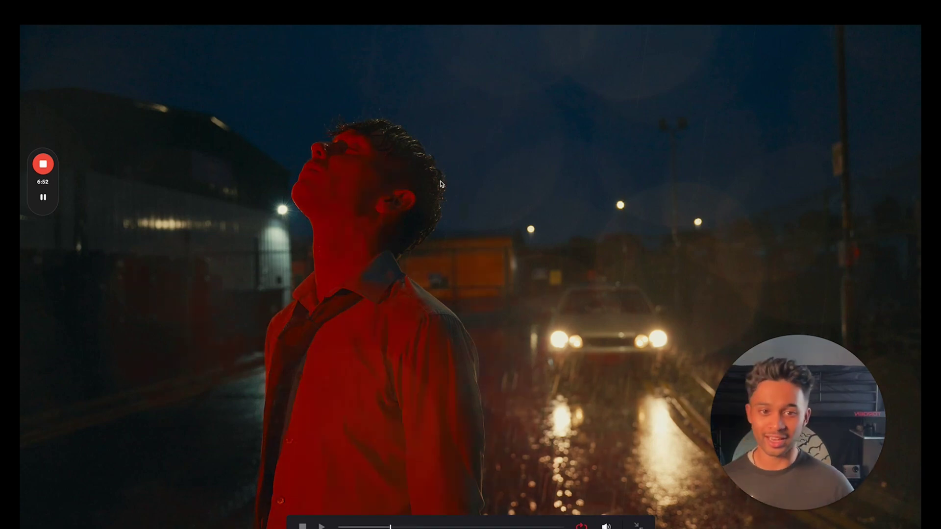
key(super+f)
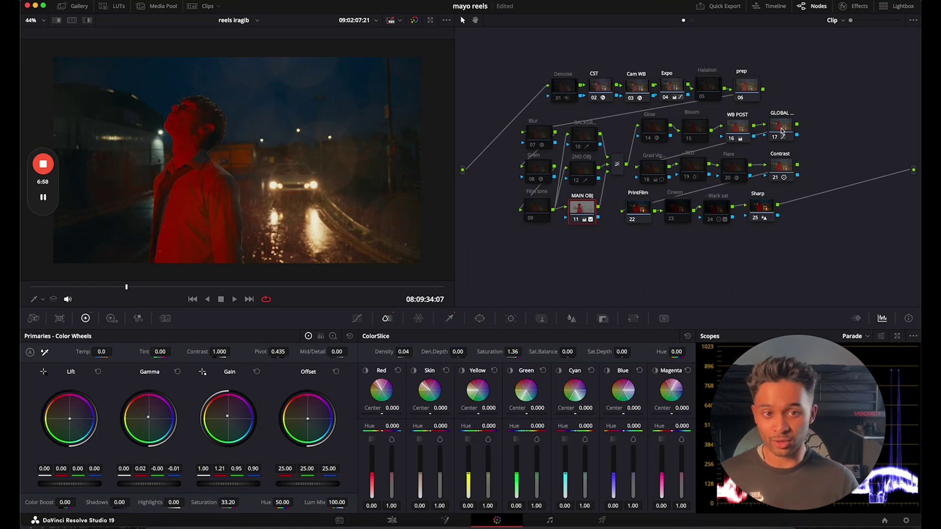
Step: Tint the GLOBAL node's gamma yellow-green with green 0.01 and blue -0.08, and check it full screen
drag(461, 54, 694, 160)
drag(819, 251, 819, 248)
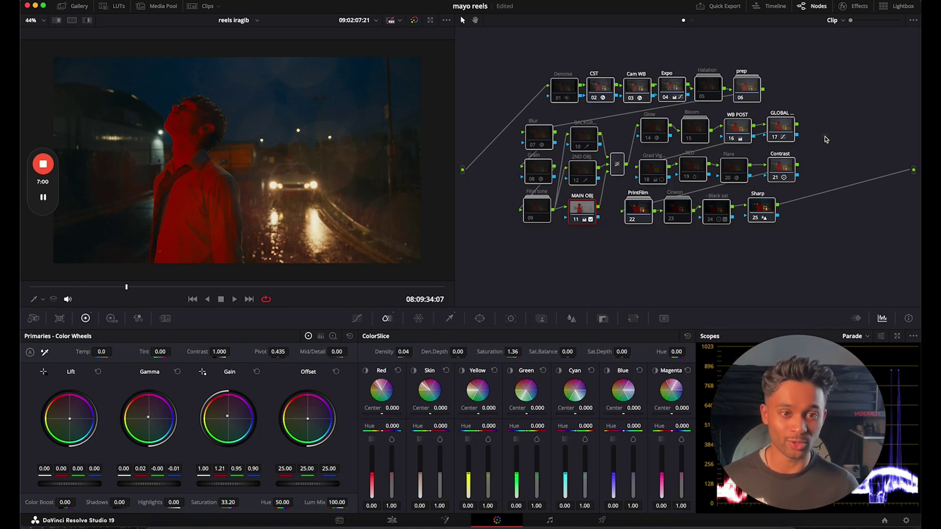
click(781, 126)
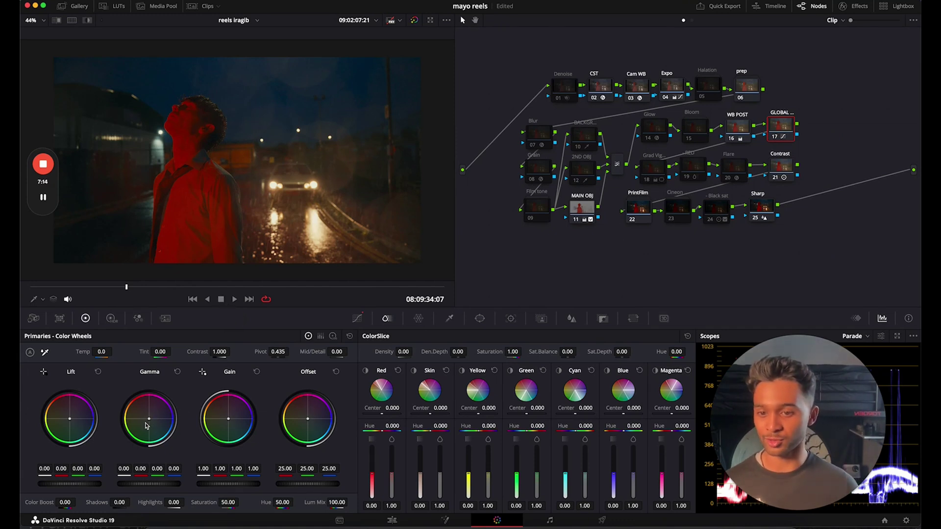
drag(150, 426, 91, 420)
key(super+f)
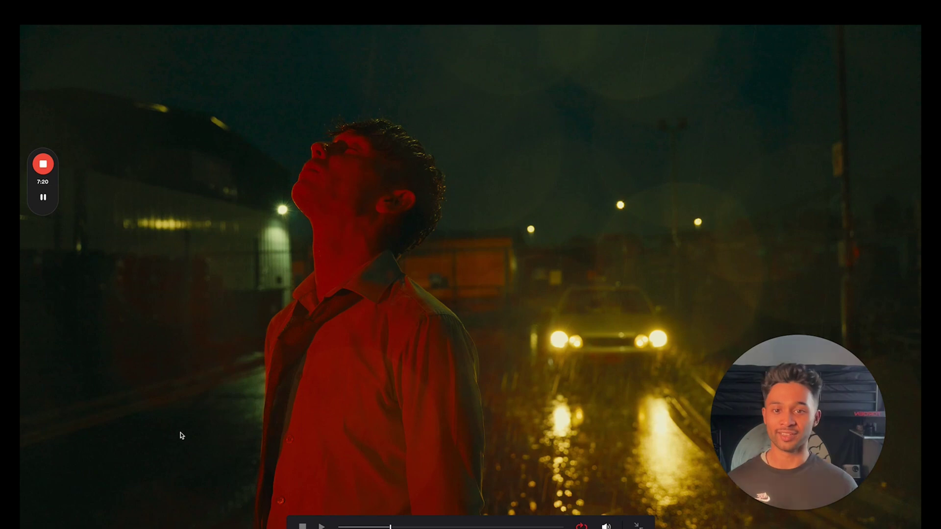
key(super+f)
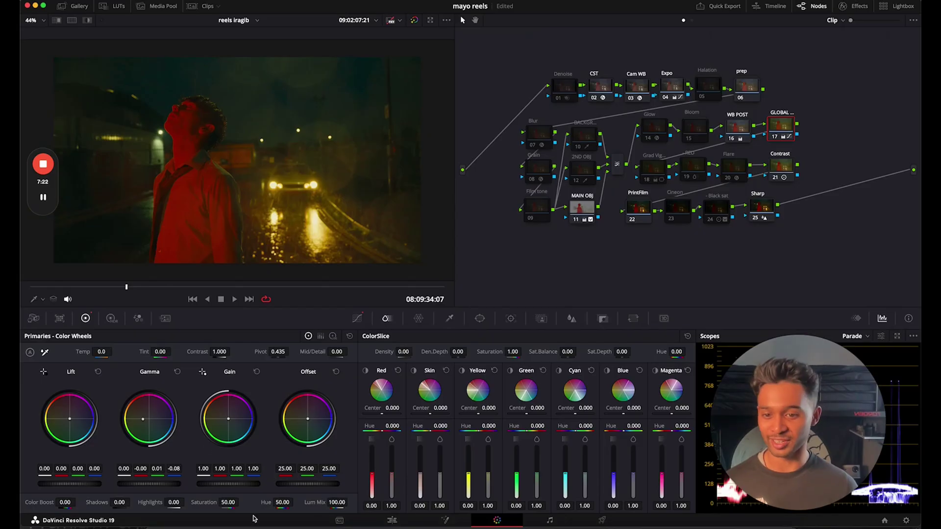
Step: Shape the GLOBAL node's custom curve by lowering the highlights, anchoring the midtones and slightly lowering the shadows
click(358, 319)
click(473, 432)
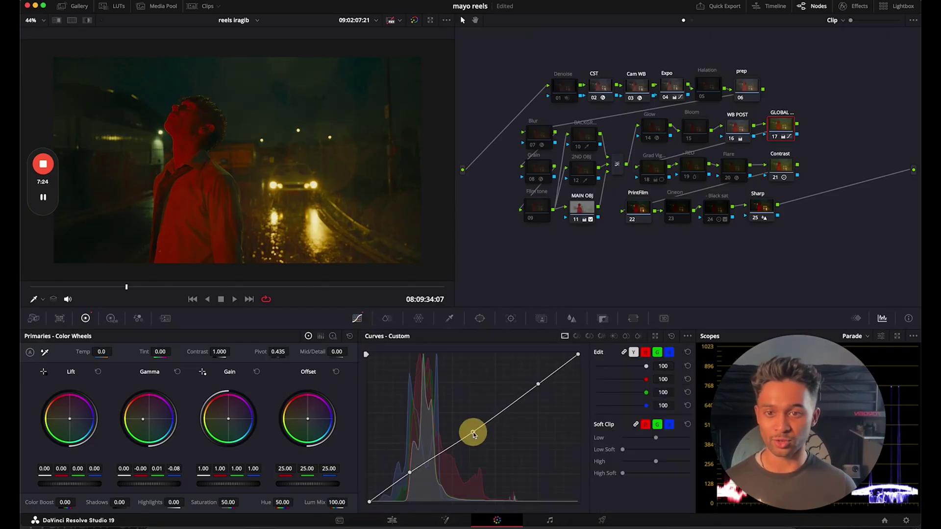
drag(539, 384, 539, 397)
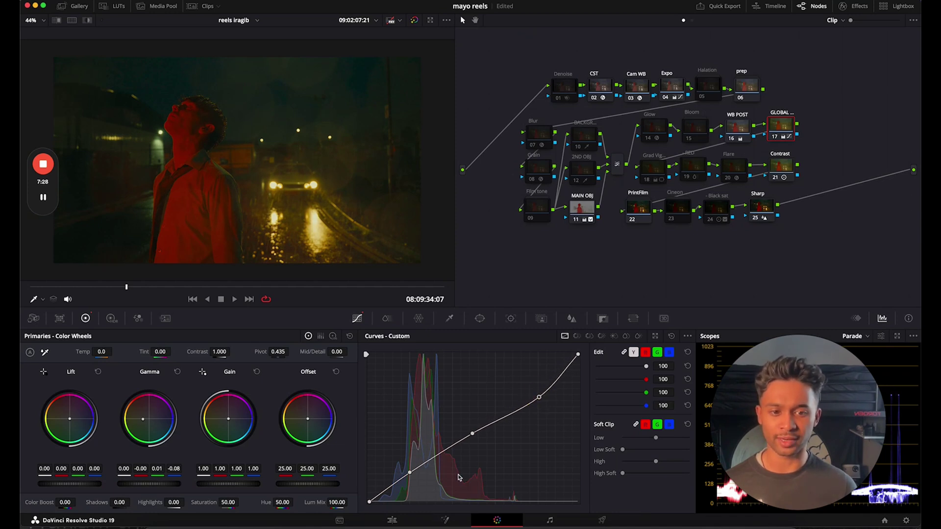
click(471, 434)
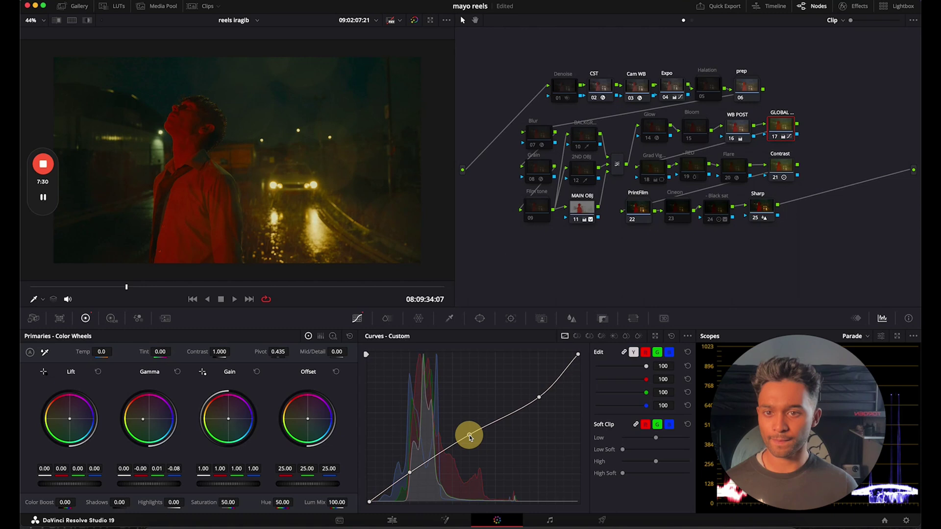
click(410, 473)
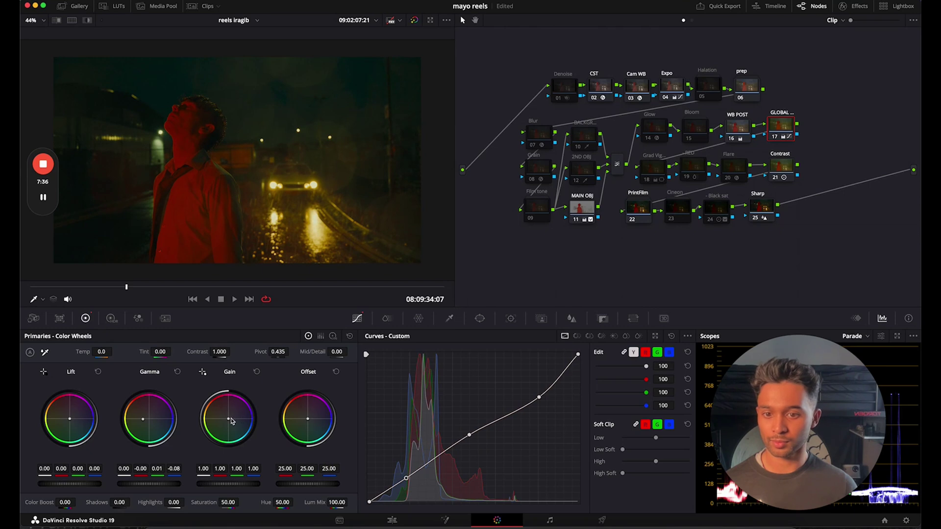
Step: Set GLOBAL gain to red 1.01, green 1.01, blue 0.88 and lift to red -0.01, blue 0.01, comparing full screen with the ungraded image
drag(233, 421, 217, 419)
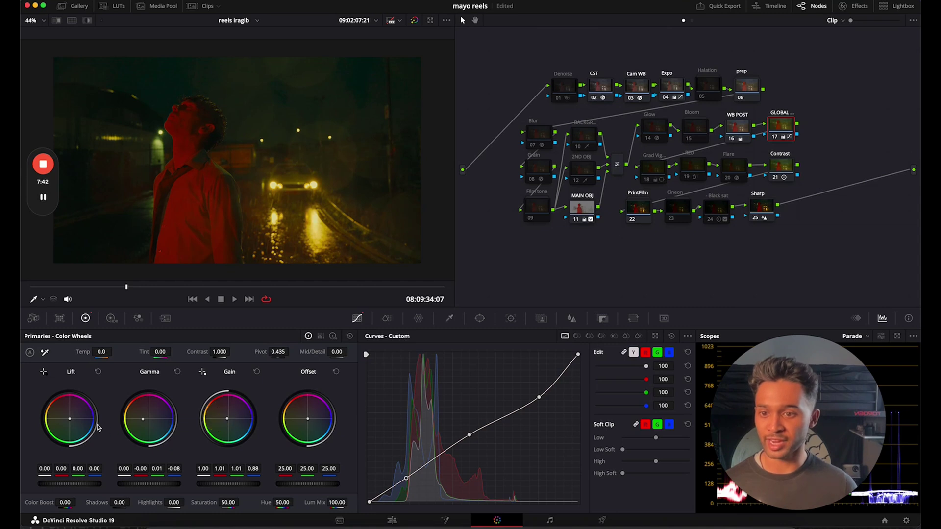
drag(72, 423, 78, 425)
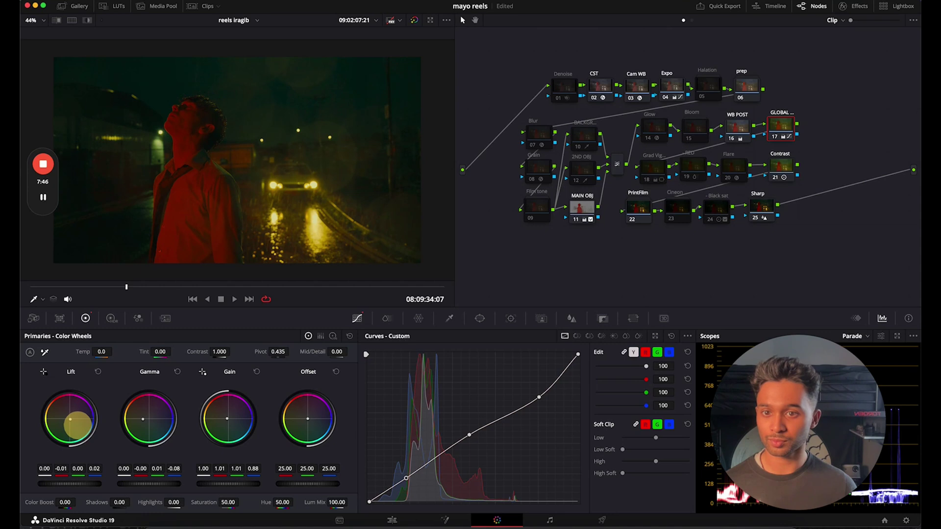
key(super+f)
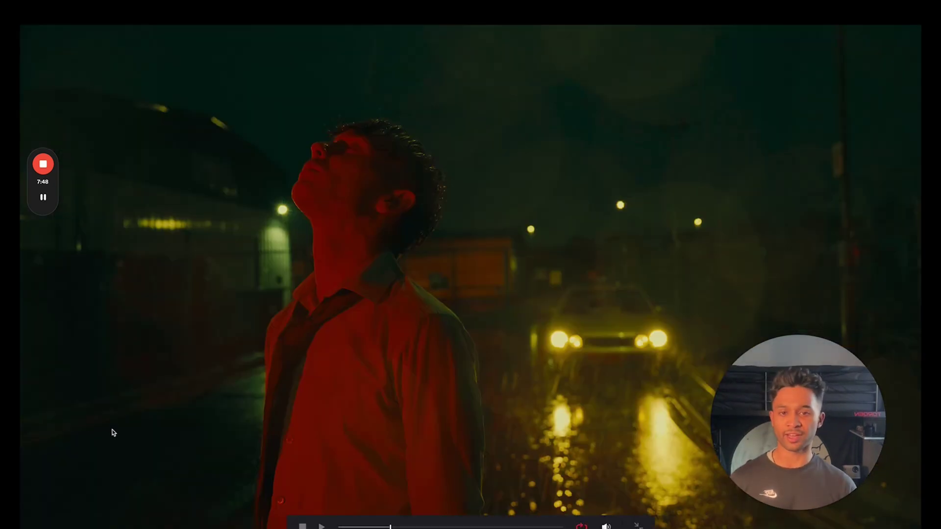
key(shift+d)
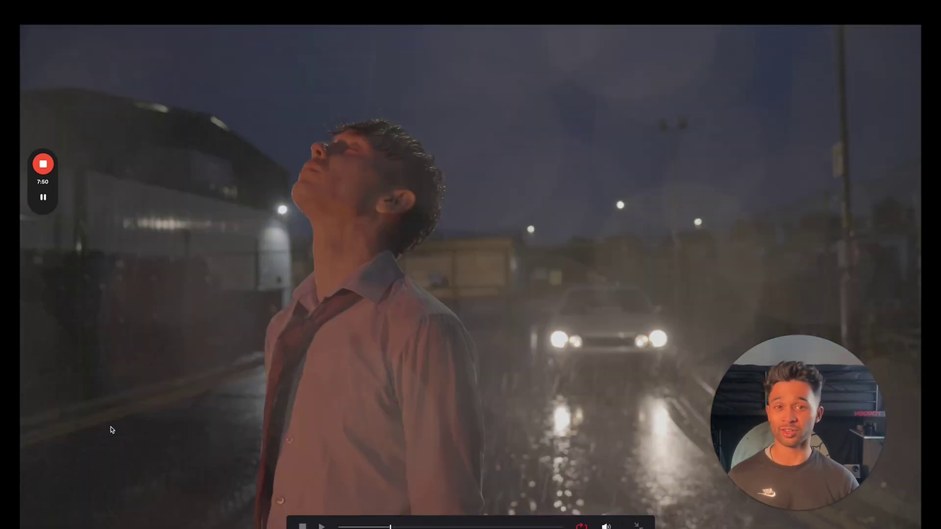
key(shift+d)
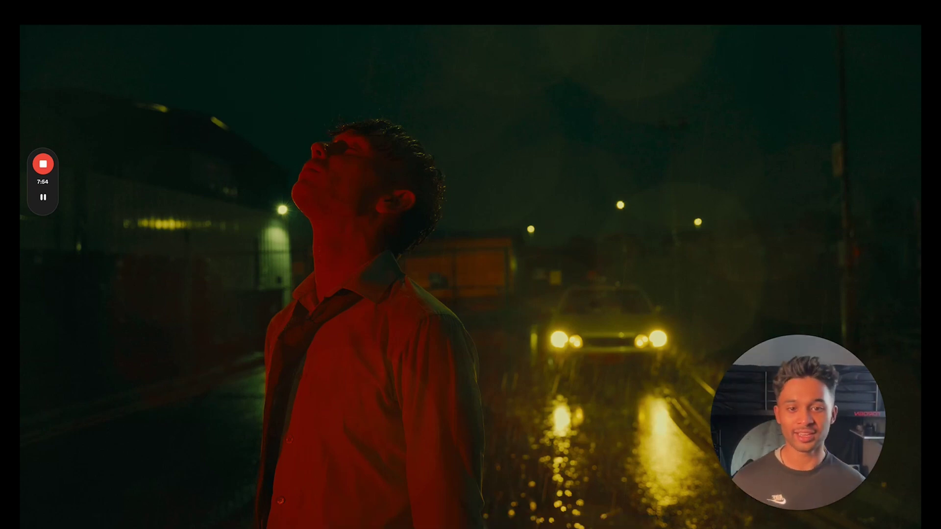
key(Escape)
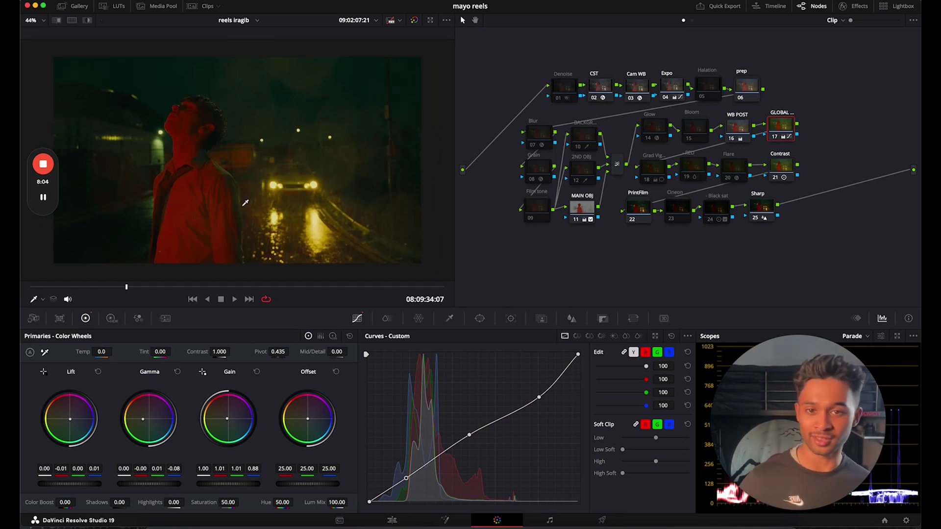
Step: Enable the Bloom node
click(690, 140)
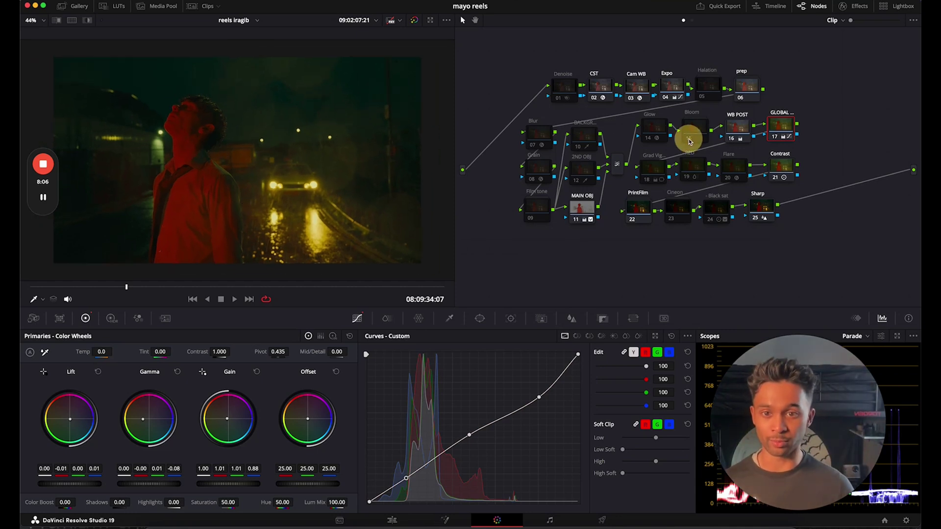
click(690, 140)
click(690, 139)
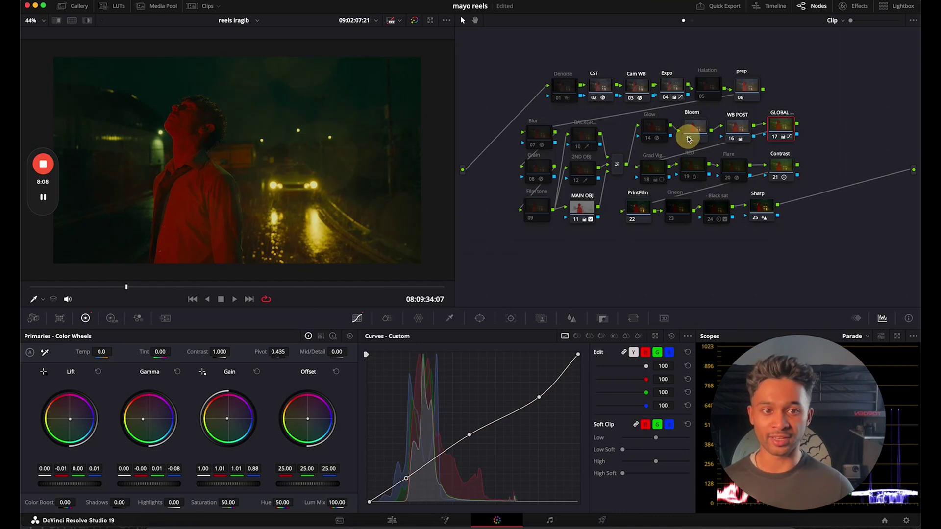
Step: Enable the Glow node and set its shine threshold to 0.372, spread to 0.217 and gain to 0.806
click(645, 136)
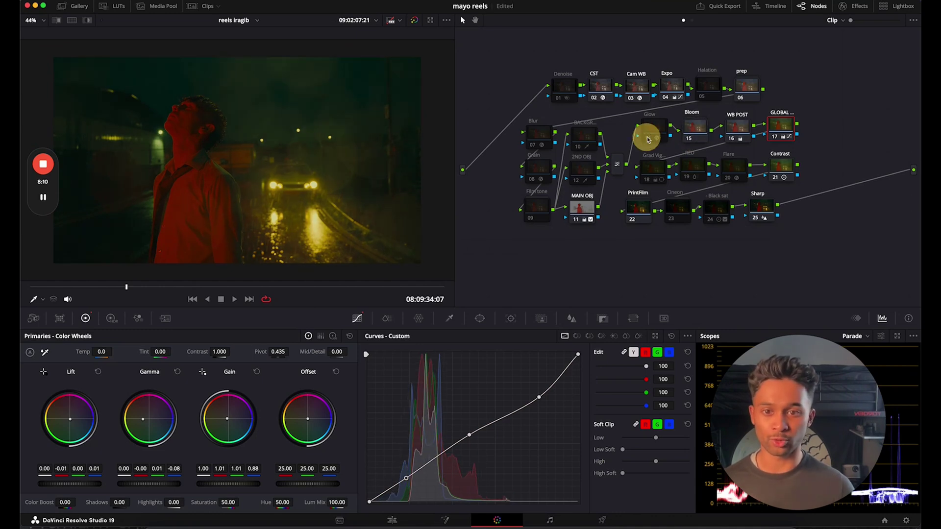
click(854, 7)
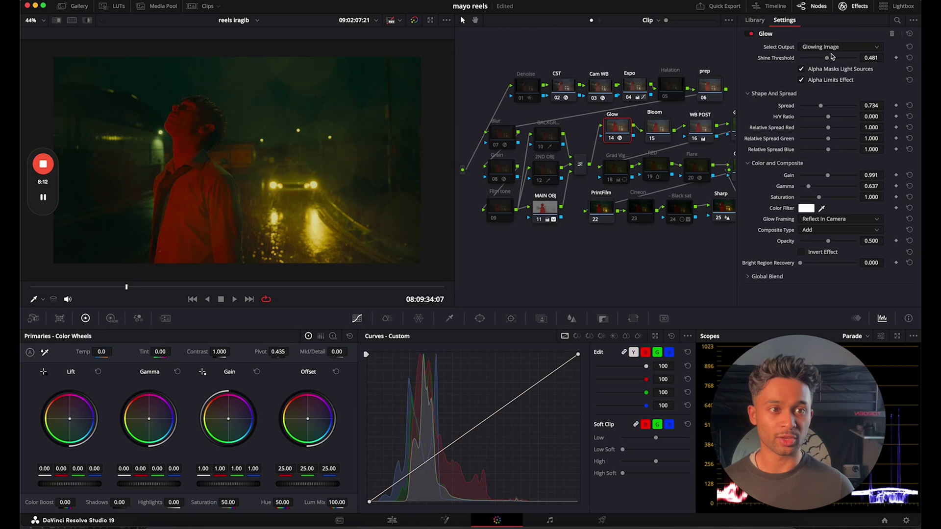
mouse_move(829, 58)
mouse_down()
mouse_move(840, 57)
mouse_move(818, 66)
mouse_move(824, 62)
mouse_up()
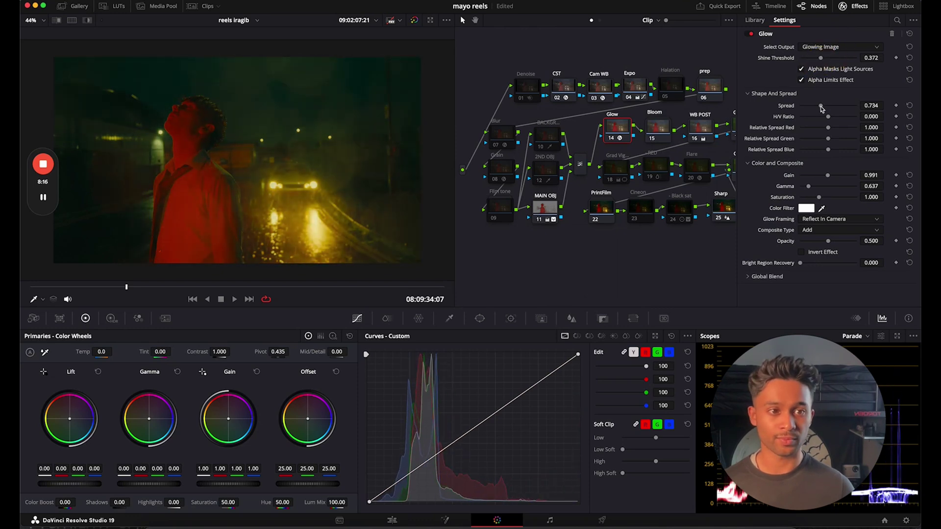
drag(821, 107, 807, 111)
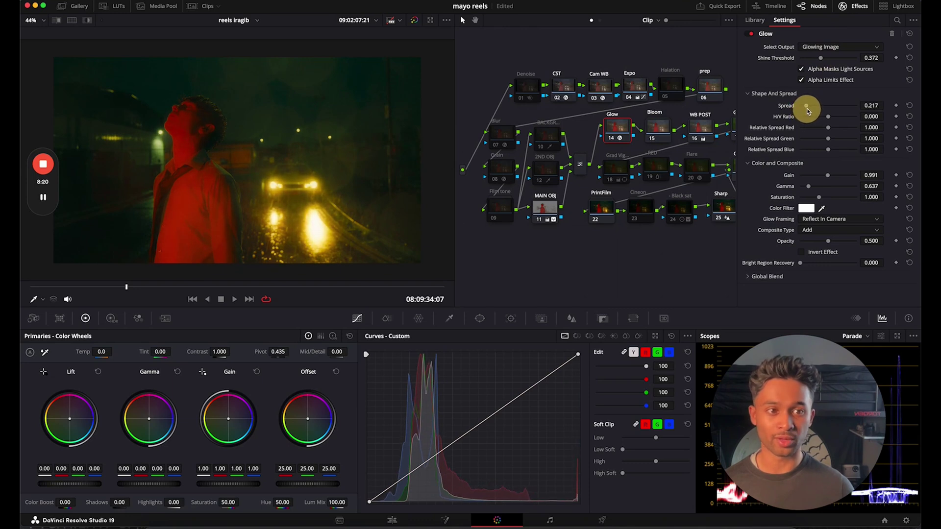
drag(826, 175, 822, 174)
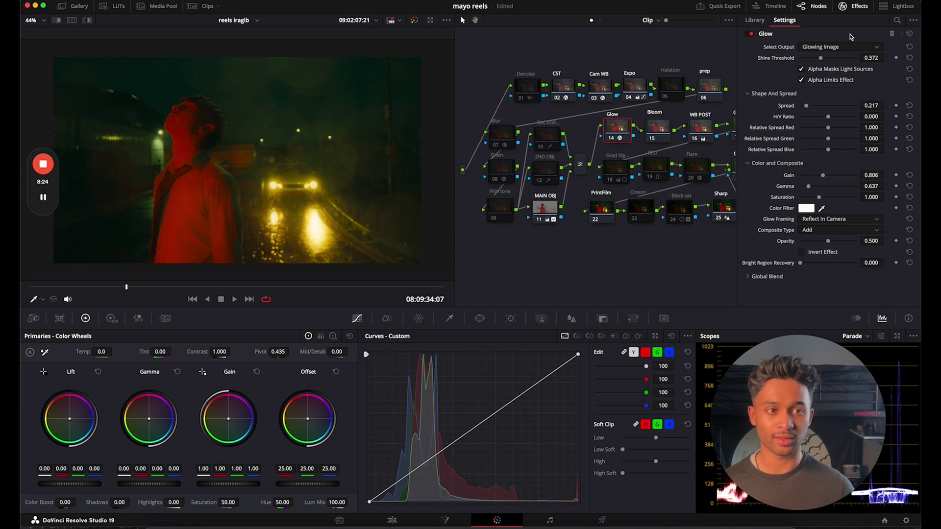
click(853, 5)
click(651, 132)
click(652, 132)
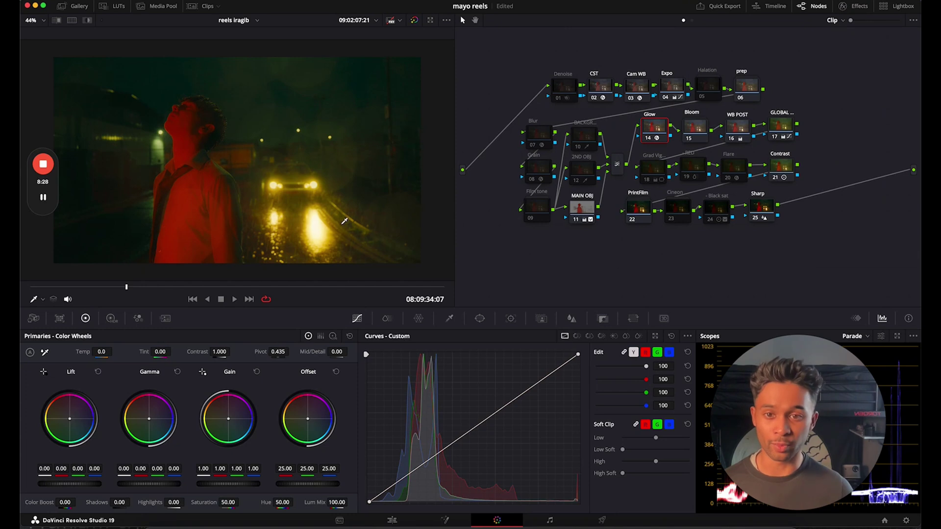
Step: Limit the Glow node with a vertically stretched circular window around the headlights and road reflections, and check it full screen
click(478, 320)
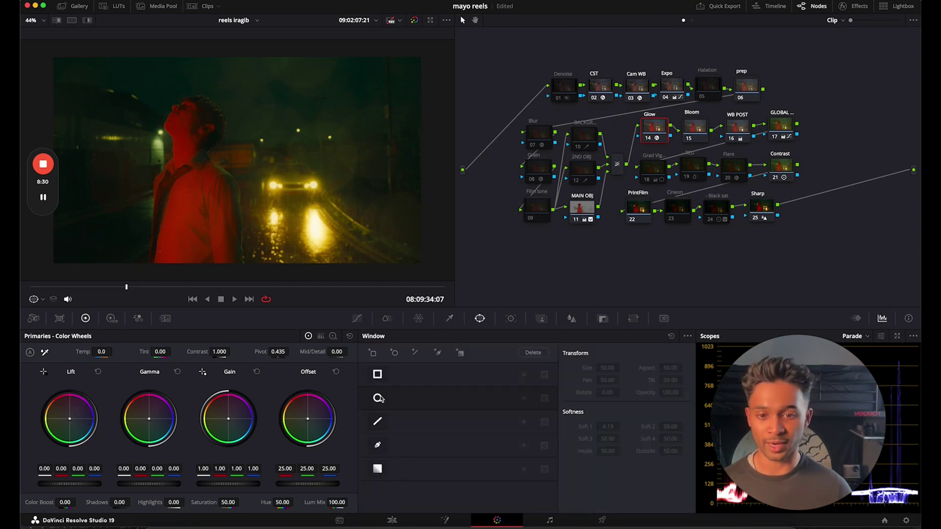
click(377, 398)
drag(282, 207, 336, 237)
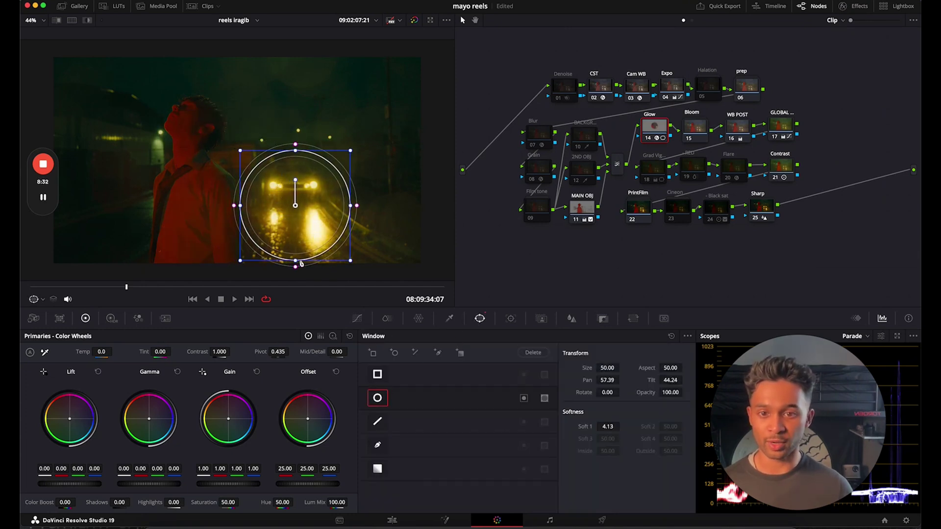
drag(297, 265, 295, 281)
drag(291, 210, 294, 212)
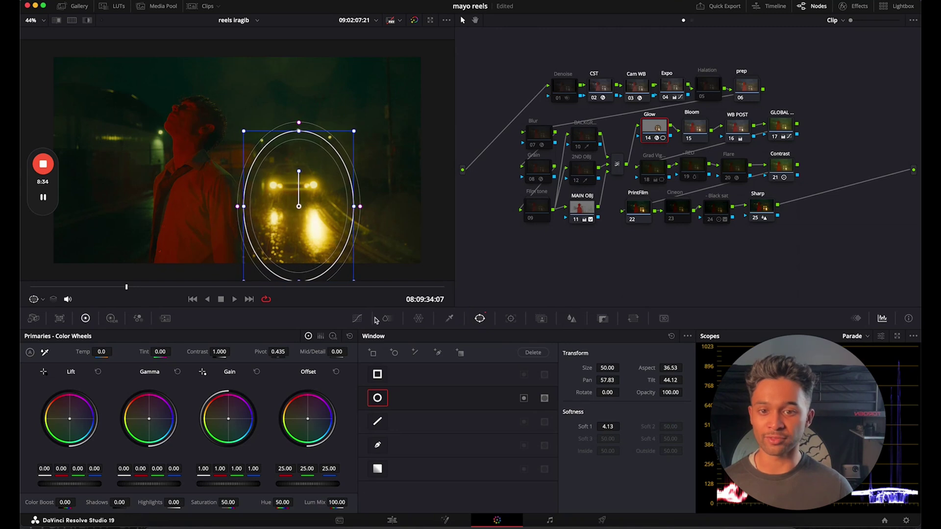
key(p)
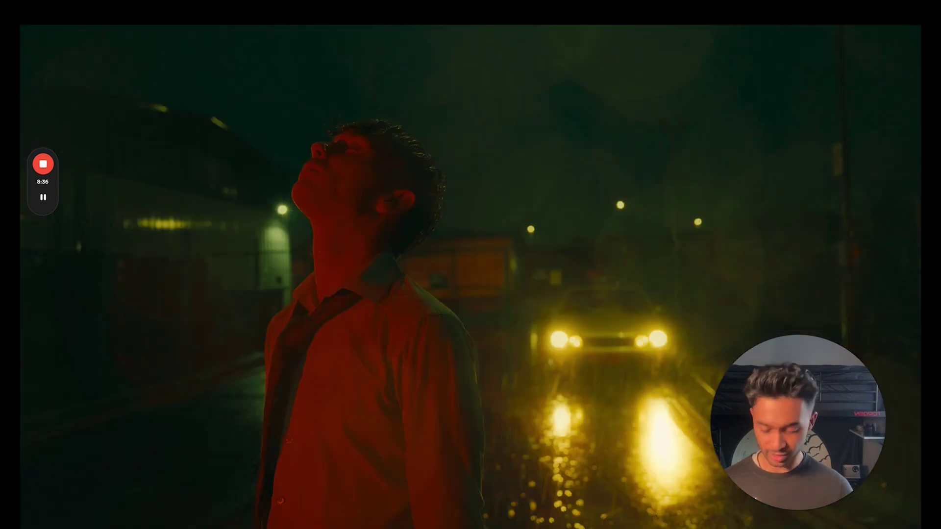
mouse_move(351, 326)
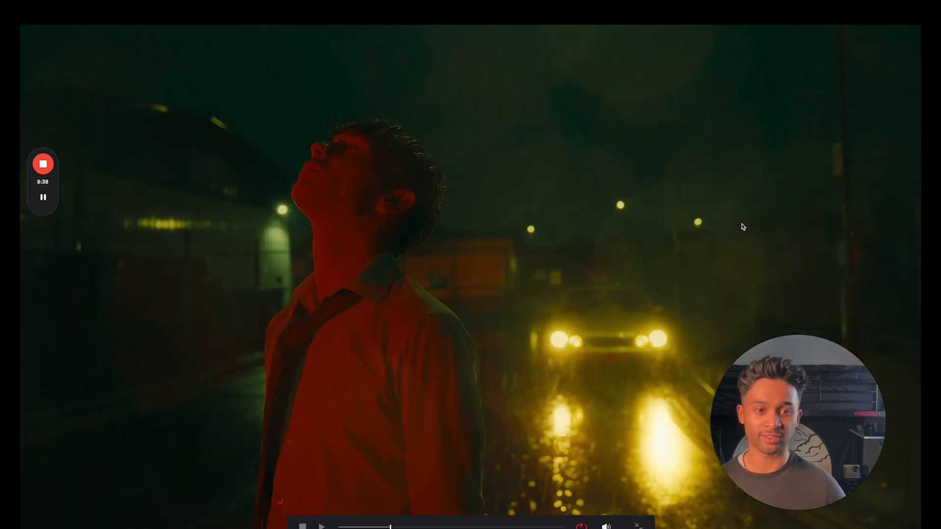
key(p)
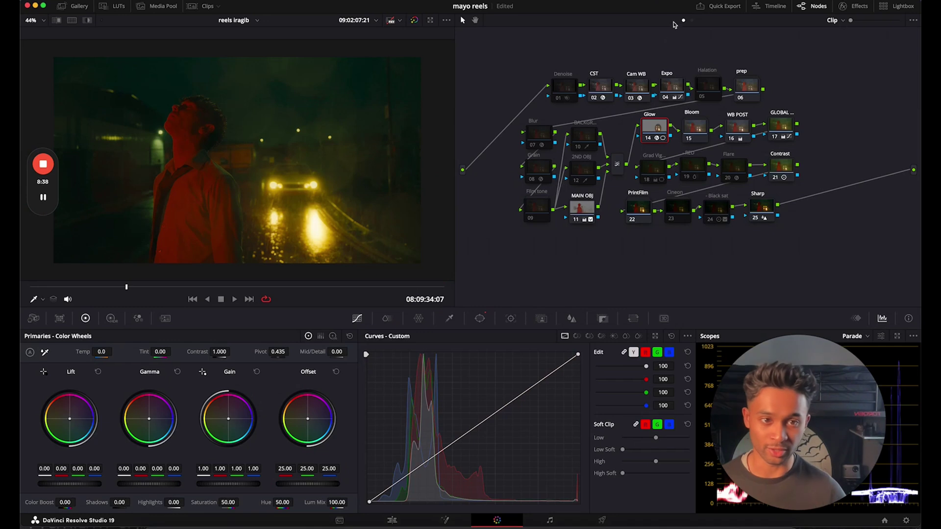
Step: Enable the Halation node and inspect its effect on the image
click(702, 96)
key(p)
key(p)
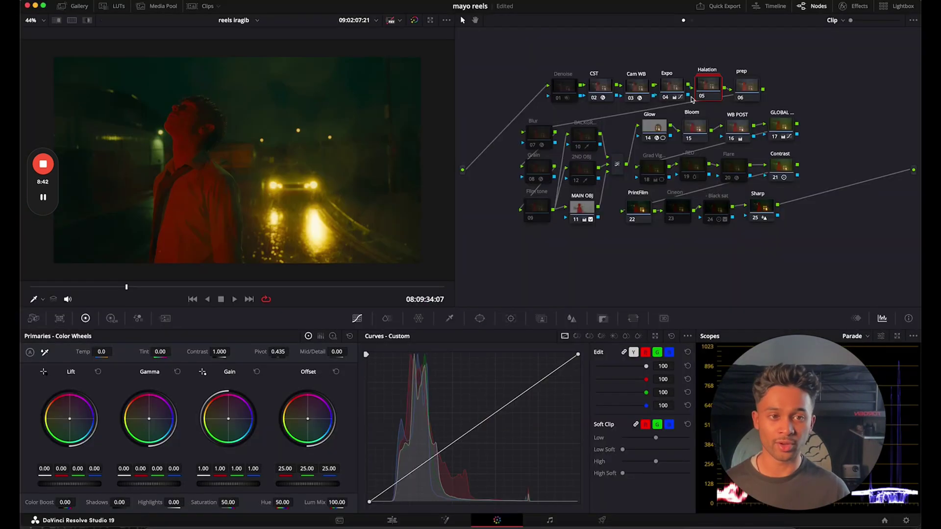
scroll(219, 161, up, 1)
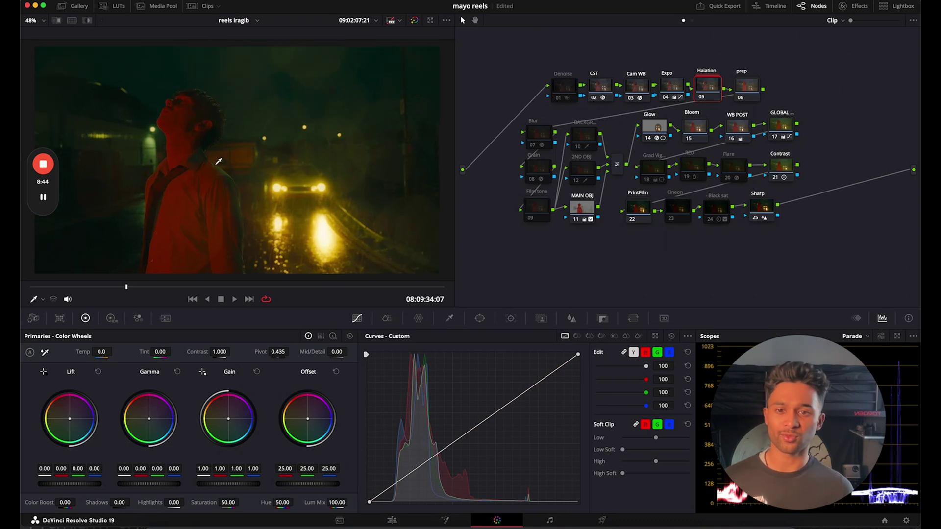
Step: Move on to the next clip, the man on the country road, and reset all of its existing grades and nodes
scroll(264, 201, down, 1)
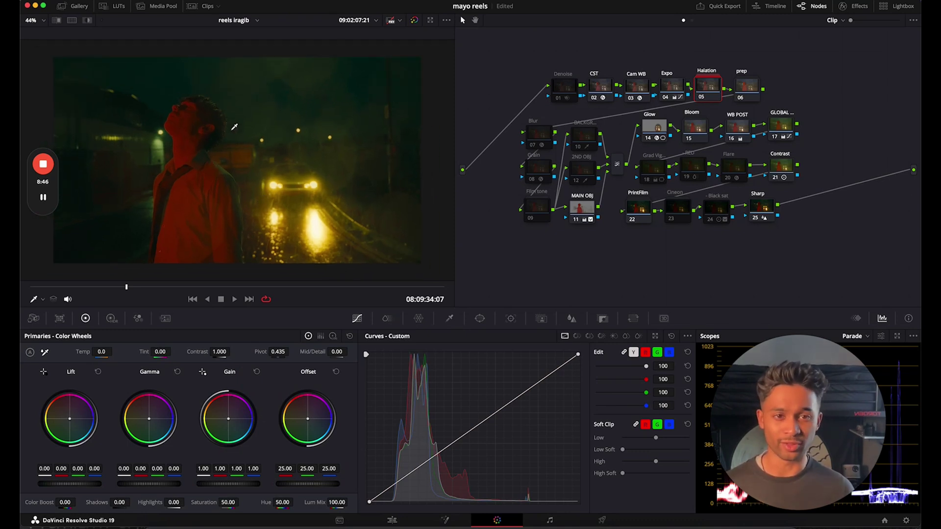
click(250, 300)
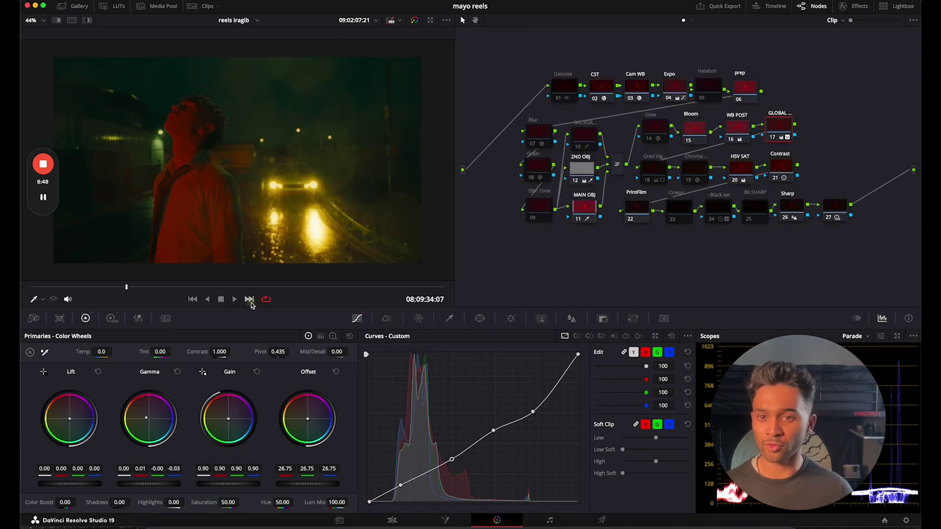
scroll(245, 113, down, 1)
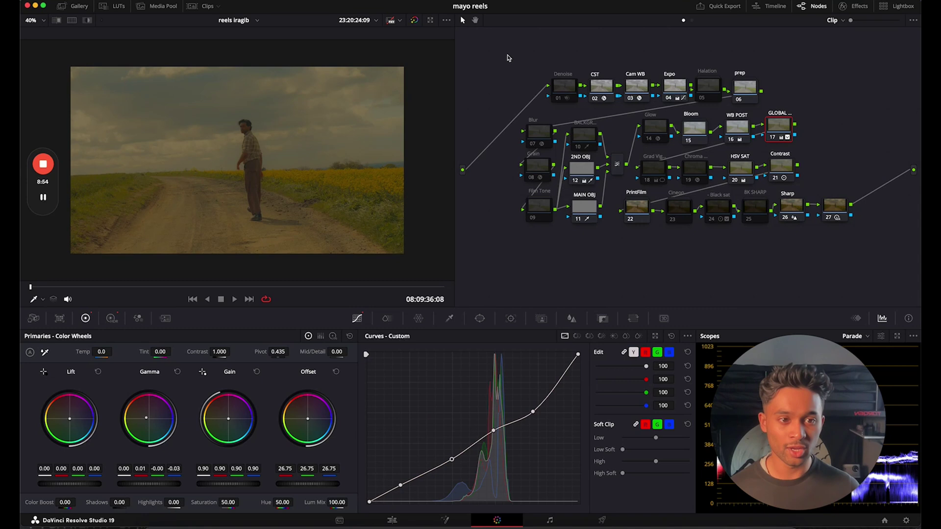
key(super+Home)
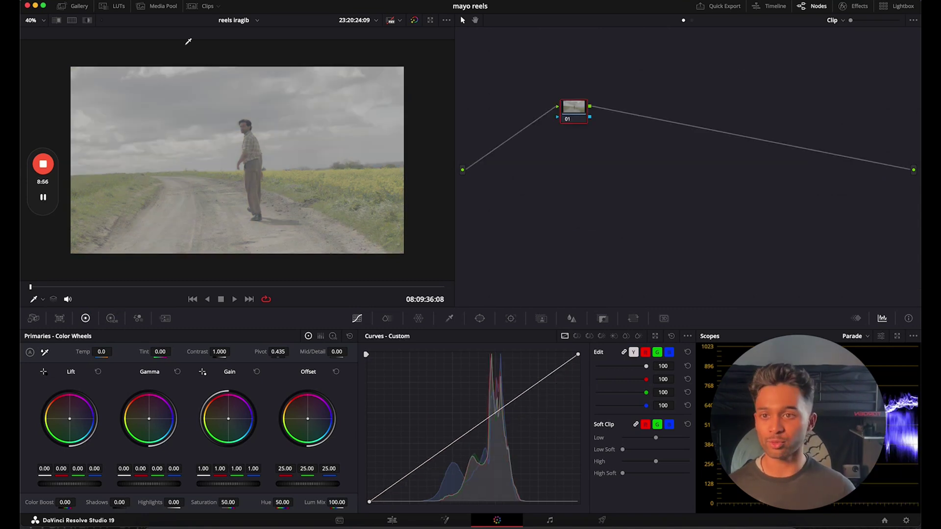
Step: Apply the DIGIFILM 2 still from the PowerGrade 3 album to the country road clip and close the gallery
click(73, 7)
click(195, 62)
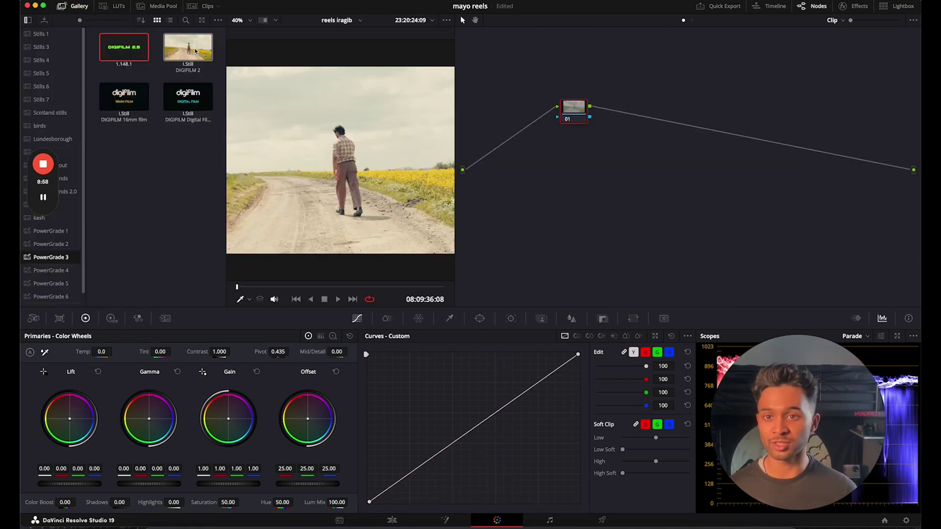
right_click(194, 50)
click(209, 77)
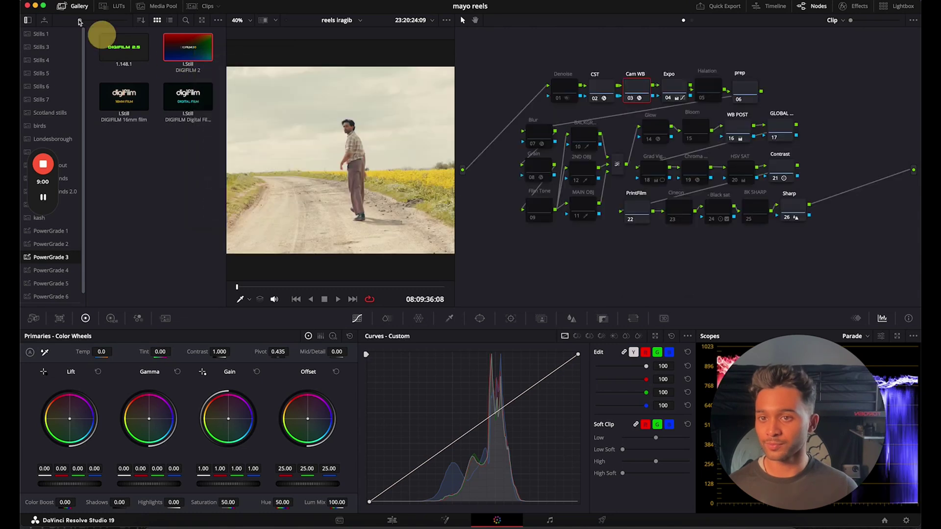
click(73, 7)
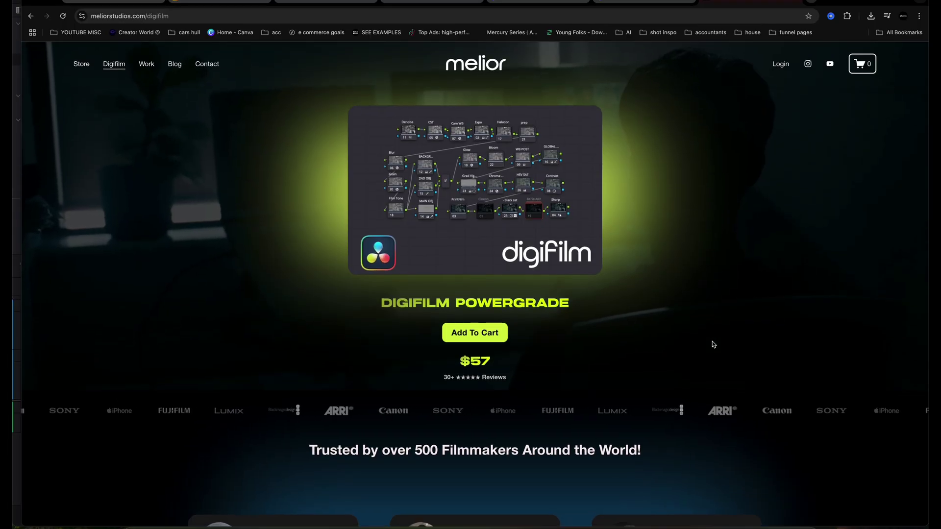
Step: Look through the Digifilm PowerGrade product page: node tree, features, sample stills, what's included and user examples
scroll(713, 344, down, 10)
scroll(713, 343, down, 15)
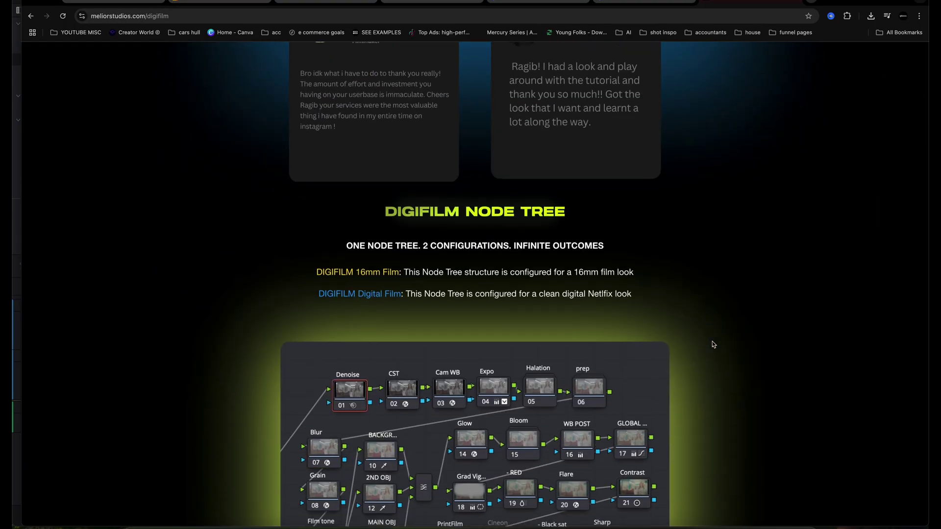
scroll(712, 344, down, 15)
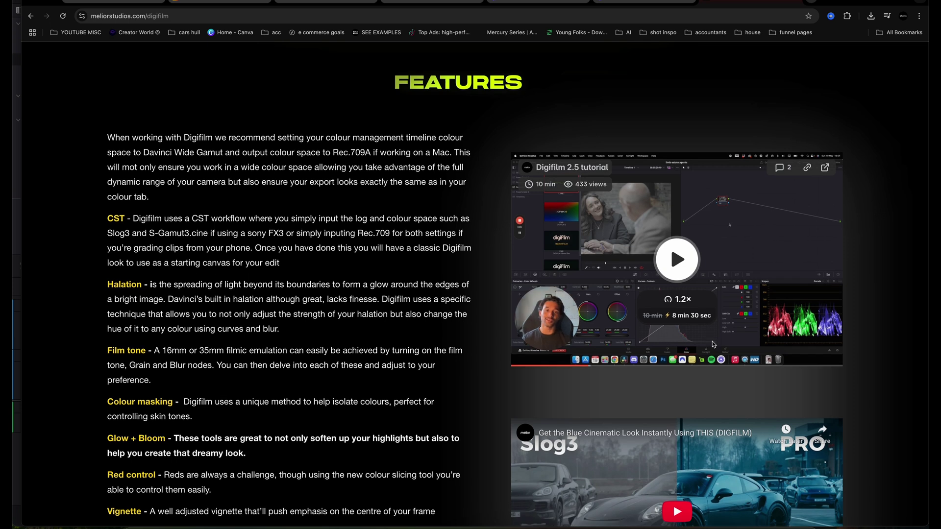
scroll(713, 344, down, 3)
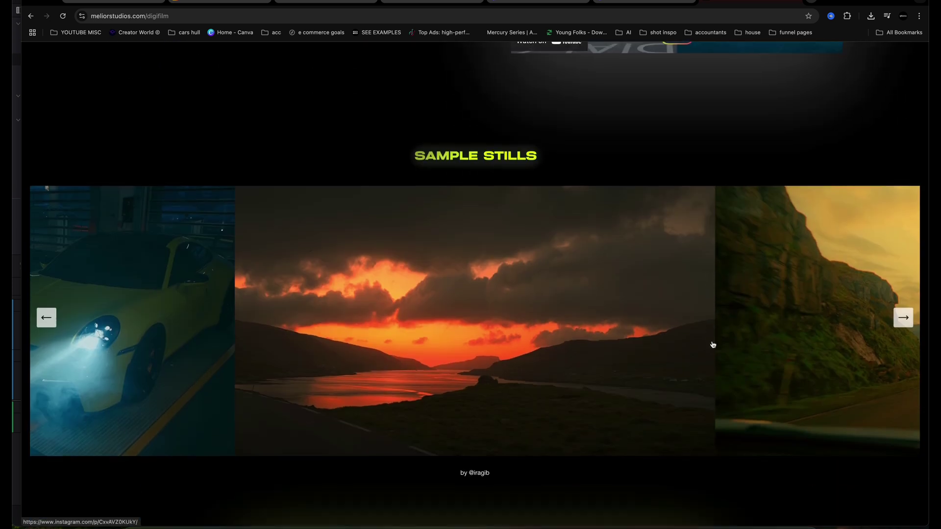
click(904, 318)
click(903, 319)
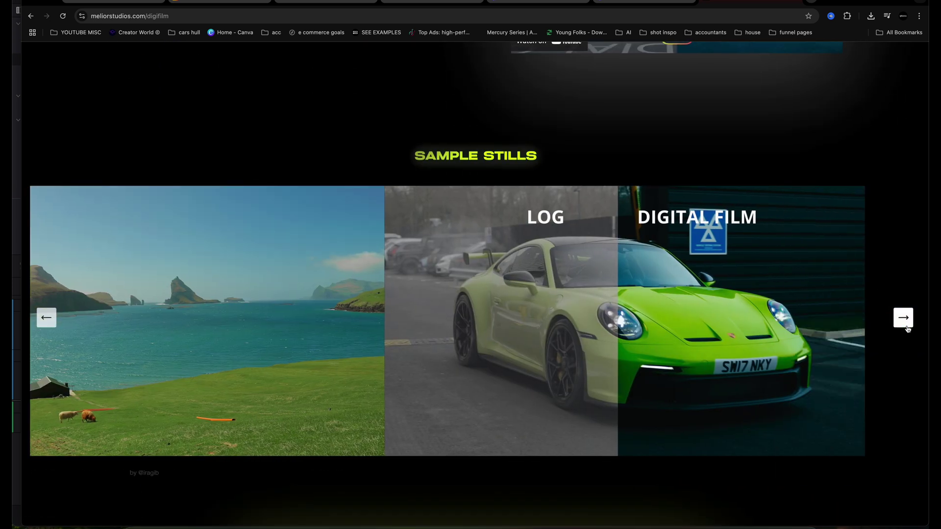
click(903, 319)
click(904, 319)
scroll(907, 329, down, 1)
scroll(908, 329, down, 10)
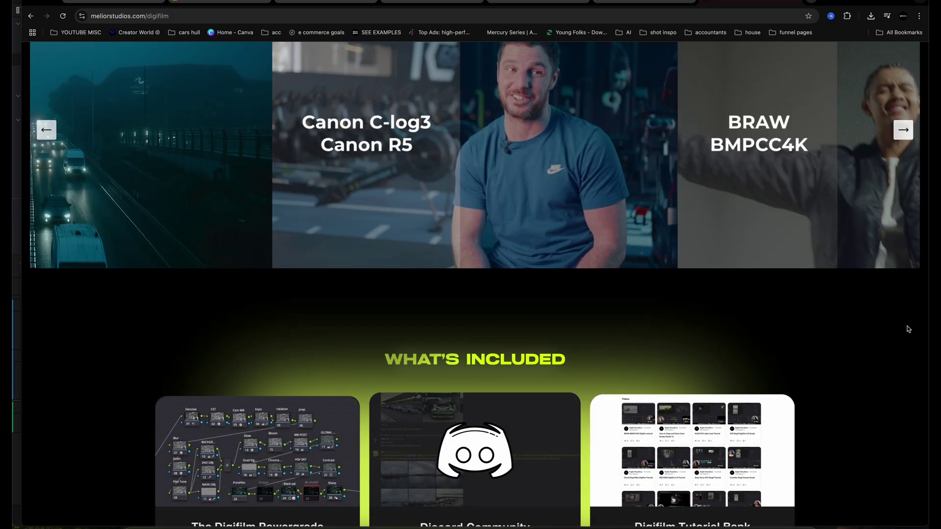
scroll(909, 329, down, 9)
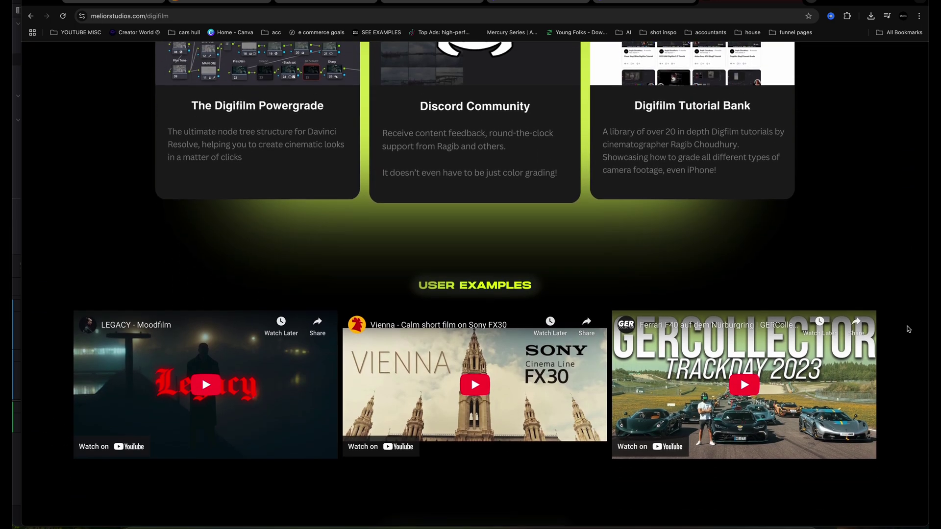
scroll(907, 328, down, 7)
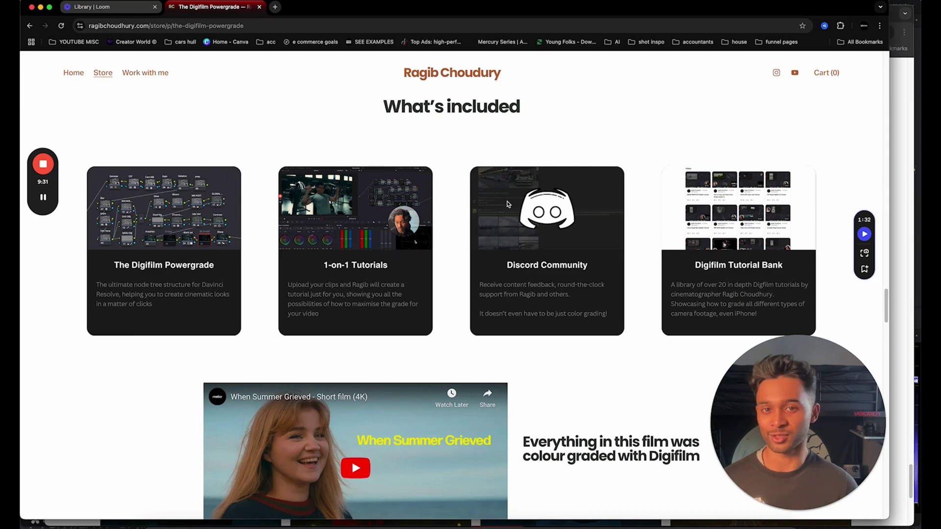
Step: Switch back to DaVinci Resolve and set the CST node's input color space to Sony S-Gamut3.Cine and input gamma to Sony S-Log3
key(super+Tab)
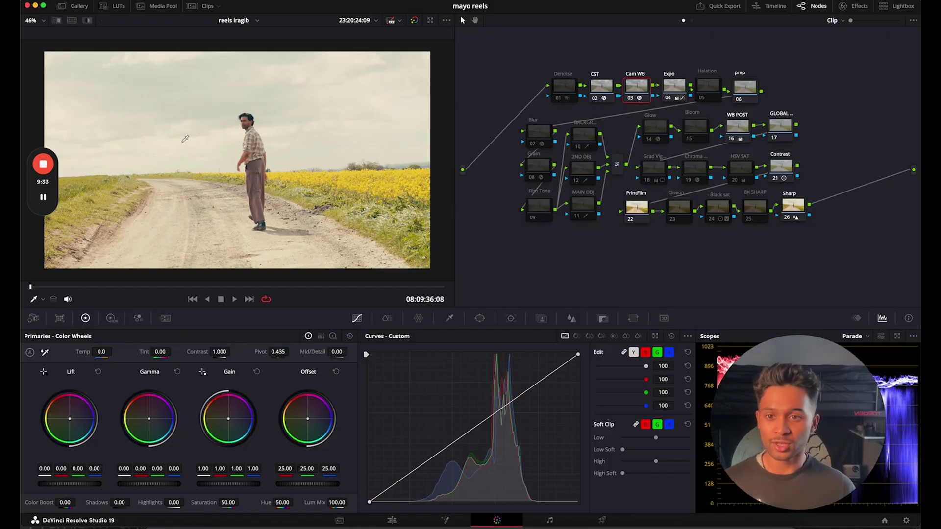
click(607, 85)
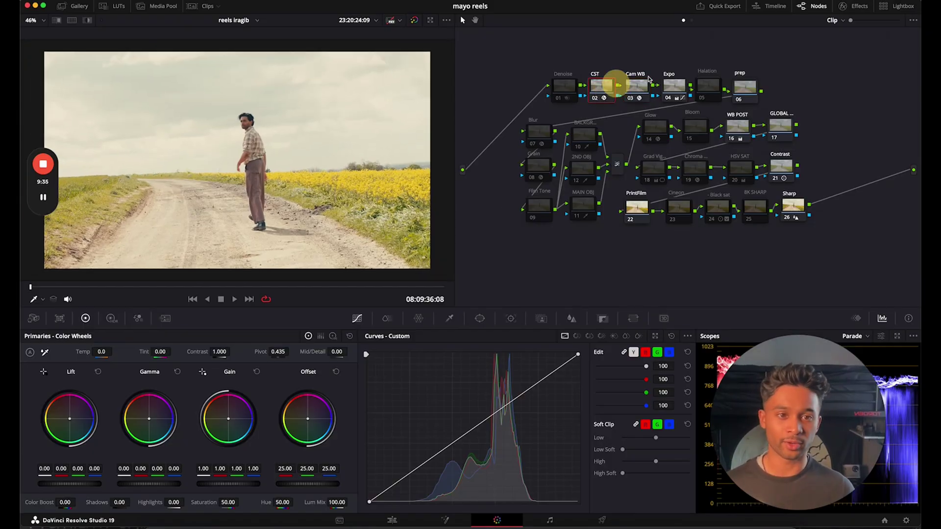
click(866, 5)
click(833, 60)
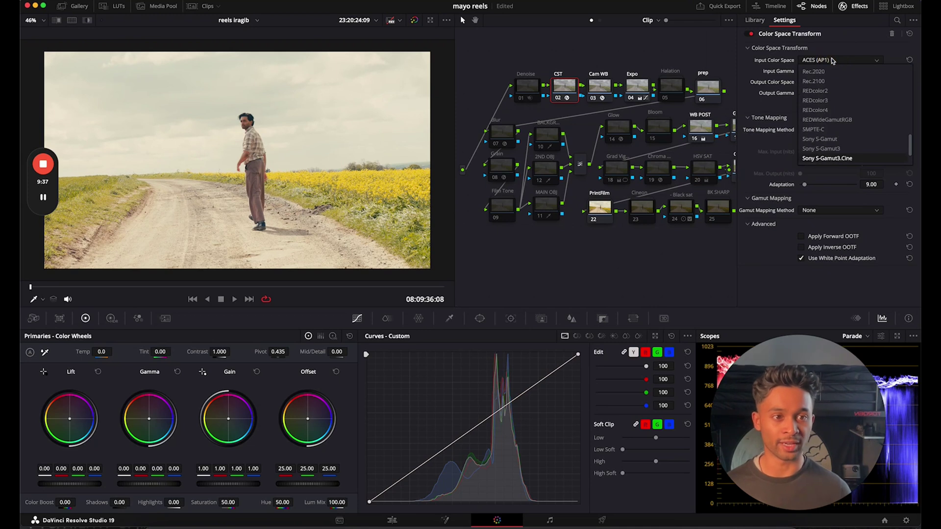
click(833, 59)
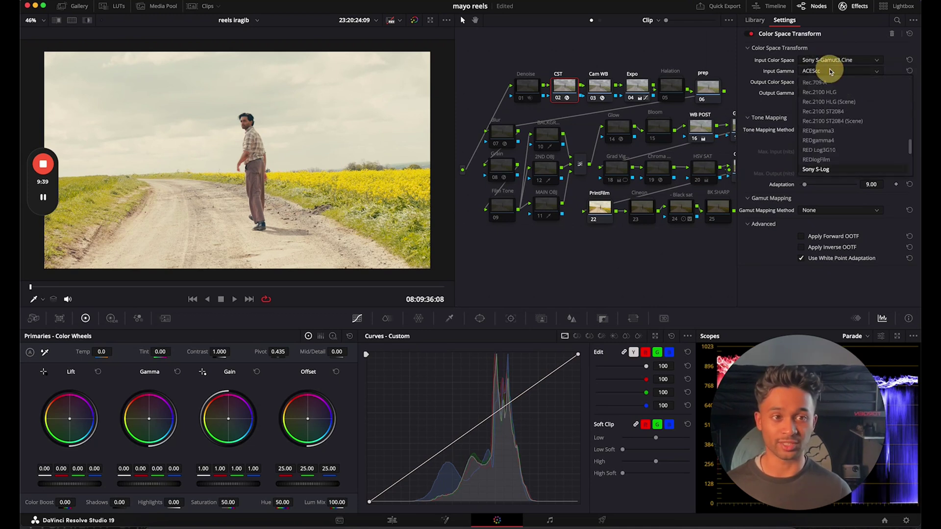
click(831, 71)
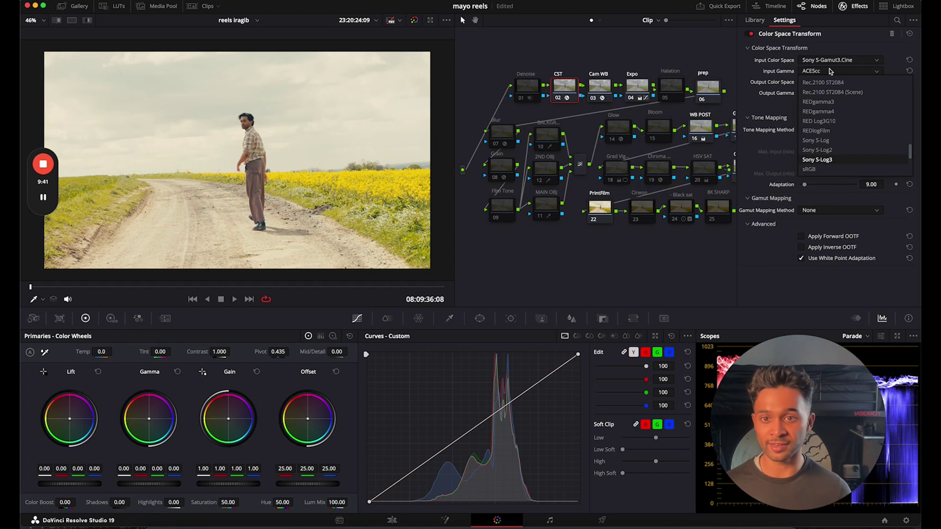
click(816, 160)
click(855, 6)
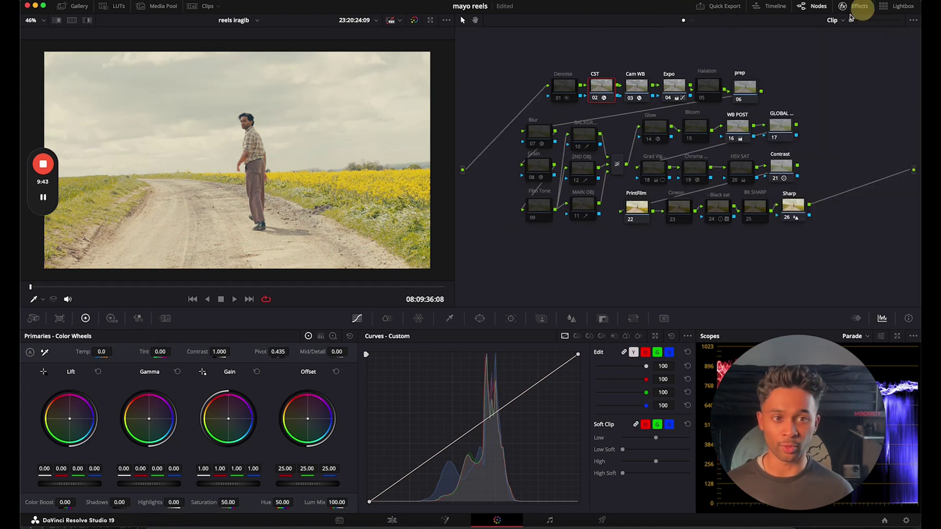
Step: Lower the exposure in the Expo node by setting gain to 0.96 and gamma to -0.01
click(674, 88)
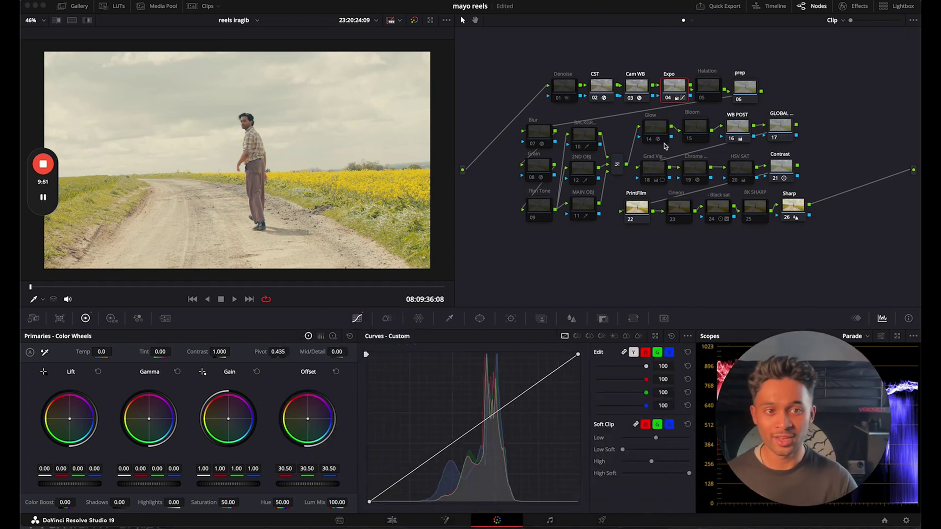
drag(671, 91, 671, 86)
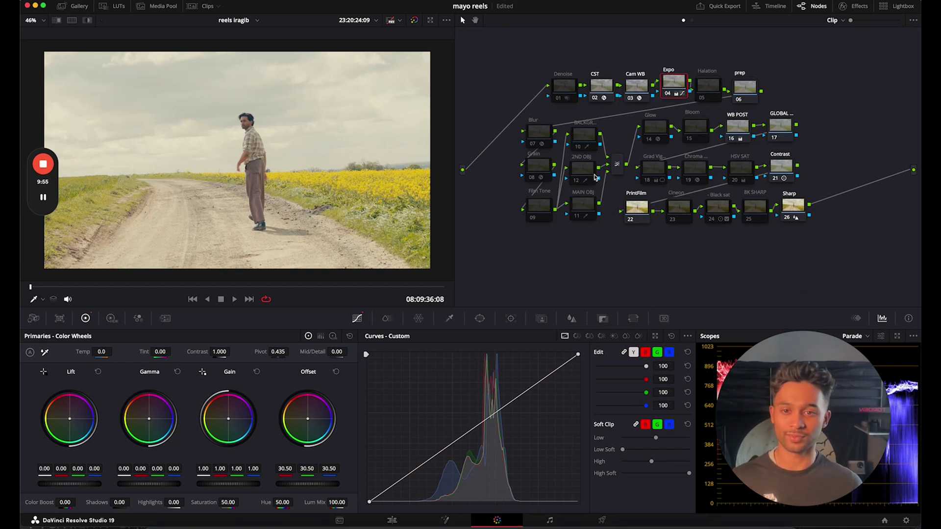
drag(672, 88, 670, 90)
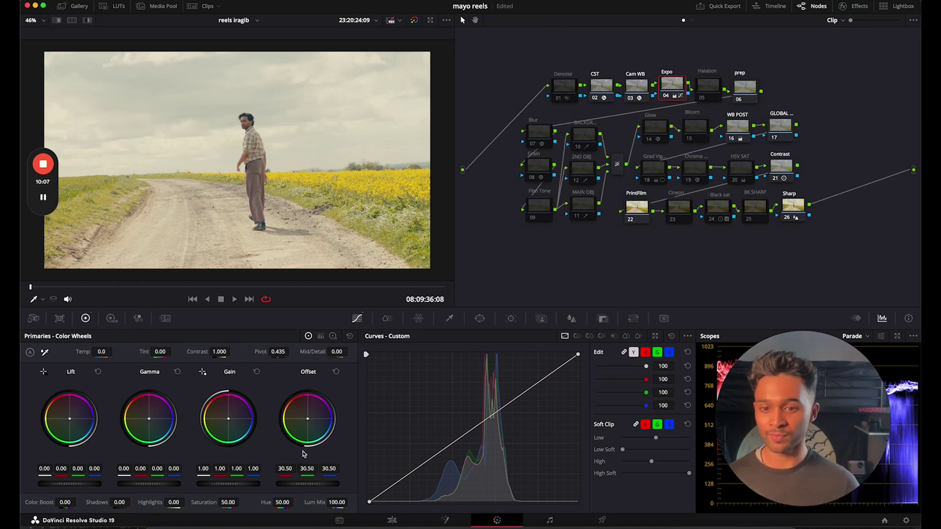
drag(215, 485, 248, 484)
click(112, 319)
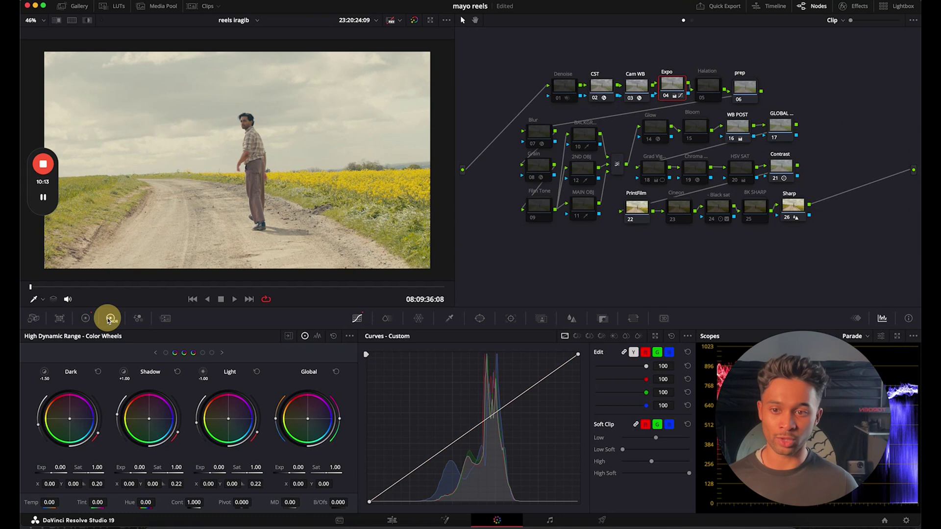
click(84, 319)
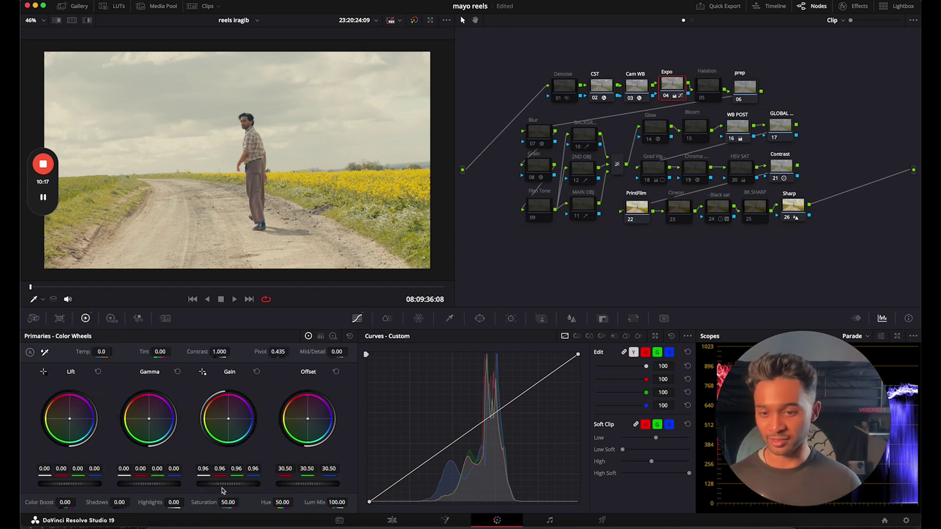
mouse_move(154, 485)
mouse_down()
mouse_move(119, 487)
mouse_move(166, 484)
mouse_up()
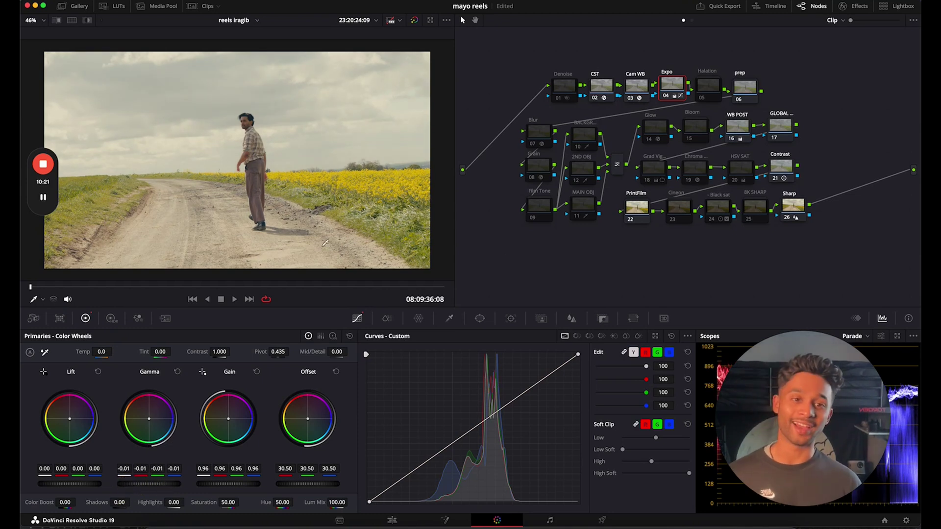
Step: Warm the GLOBAL node's midtones by shifting the gamma color balance toward yellow, with blue at -0.04
click(777, 130)
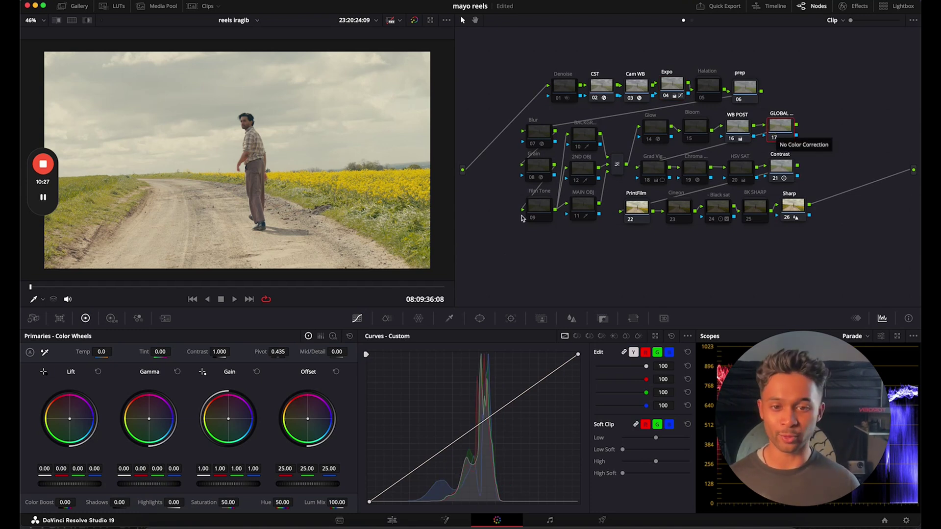
drag(790, 129, 792, 130)
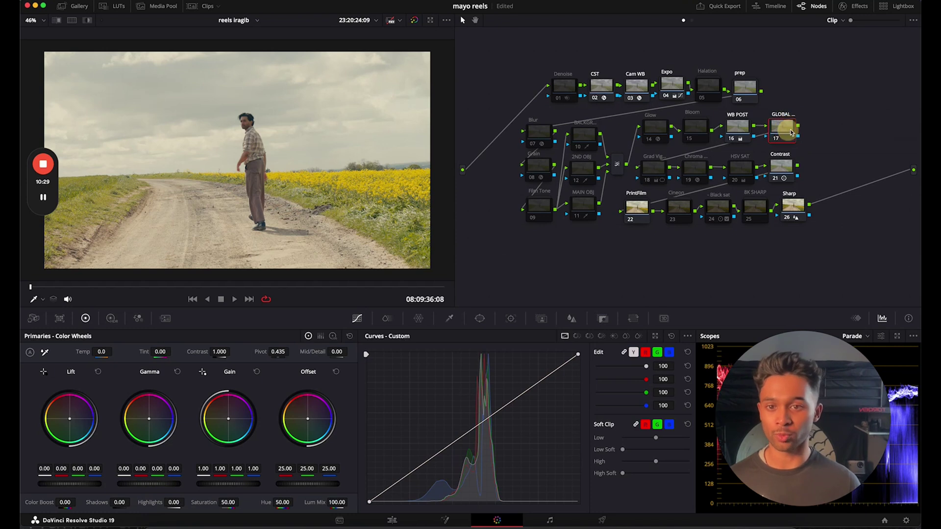
drag(150, 423, 117, 417)
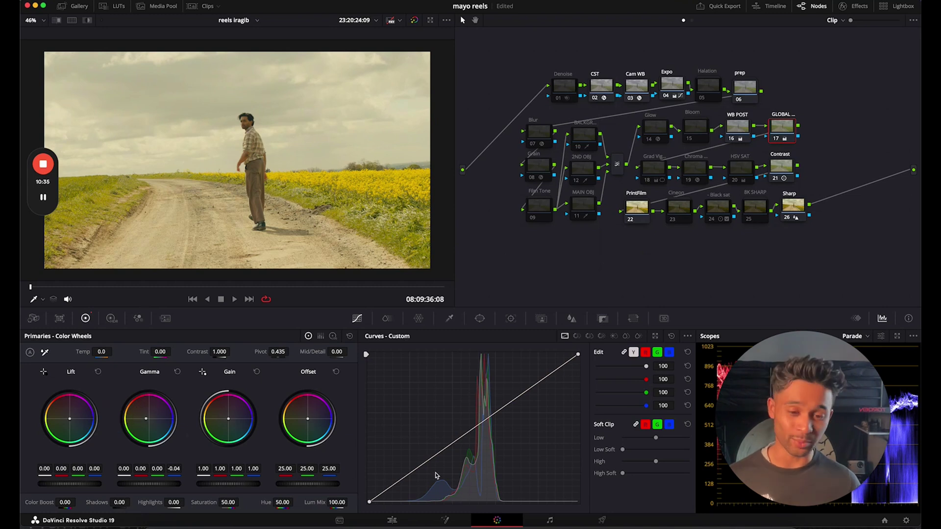
Step: Add shadow, midtone and highlight points to the GLOBAL node's custom curve, pulling the highlights down and slightly lowering the shadows
click(398, 481)
click(461, 438)
click(527, 406)
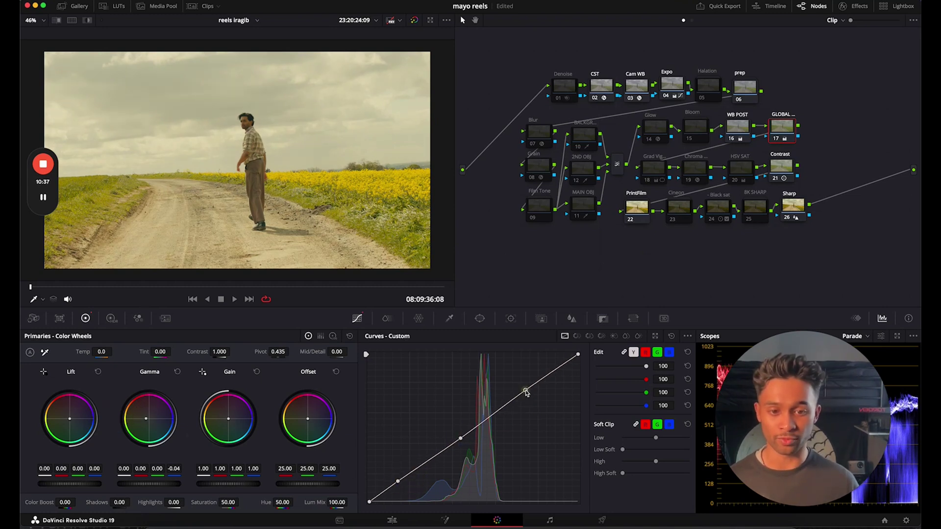
click(529, 401)
drag(456, 448, 459, 442)
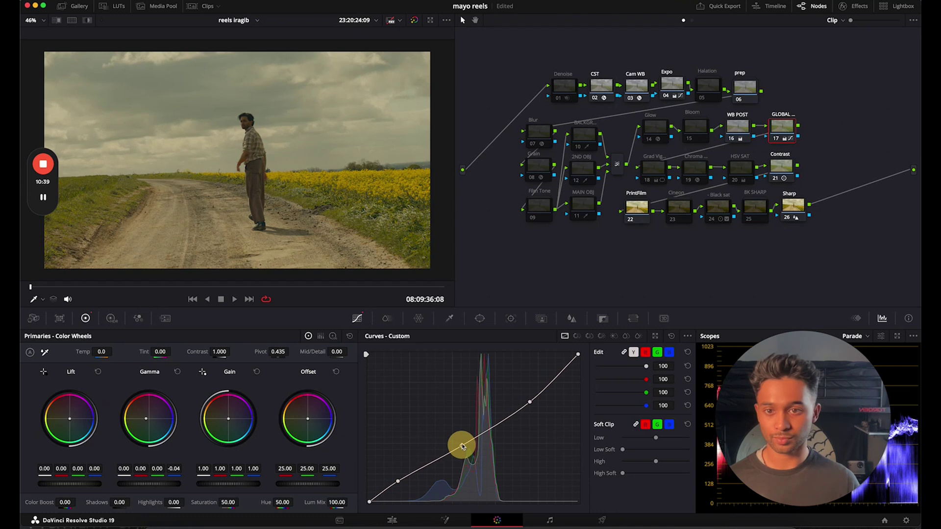
click(398, 481)
drag(398, 481, 399, 486)
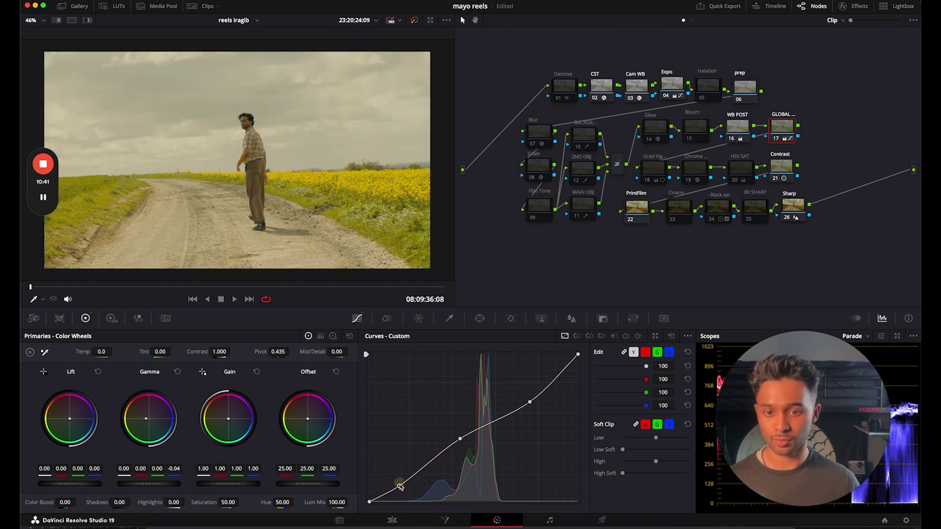
Step: Lower the white point of the GLOBAL node's custom curve, pull the highlight point down further and fine-tune the midtone point
click(472, 445)
drag(578, 355, 590, 417)
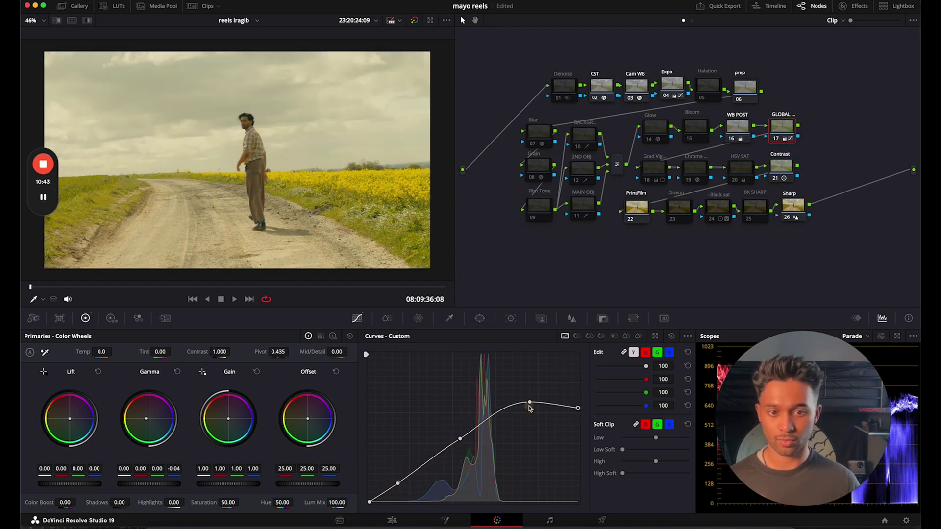
drag(530, 402, 579, 380)
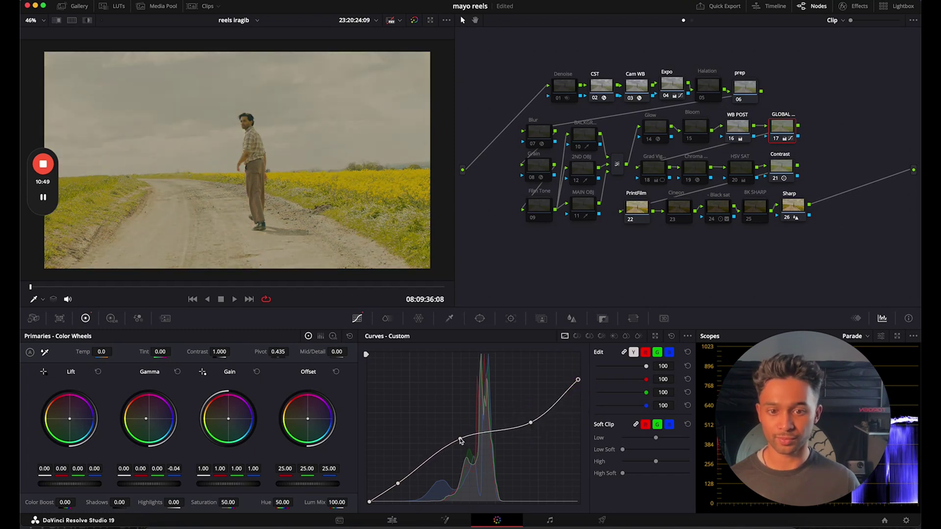
drag(460, 440, 461, 440)
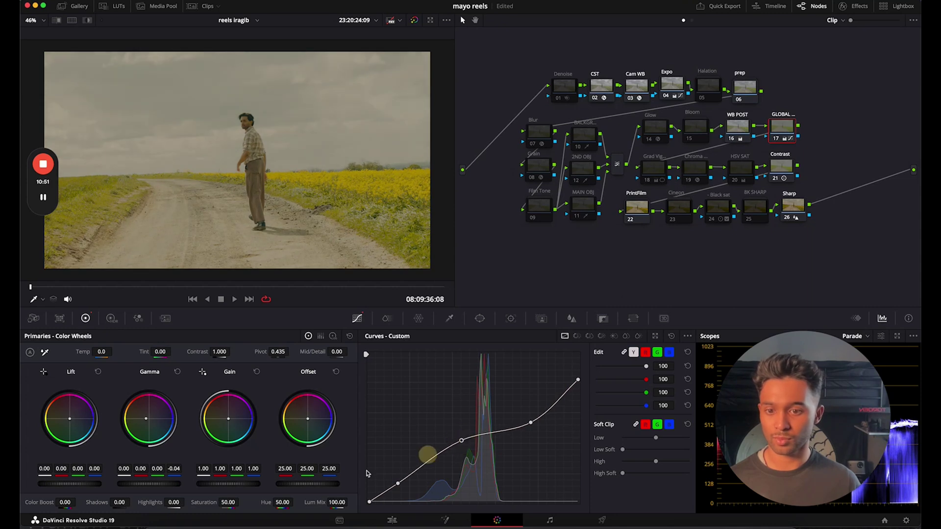
Step: Lower the GLOBAL node's gain to 0.89 and warm its shadows with lift red at 0.01 and blue at -0.02
drag(222, 491, 158, 496)
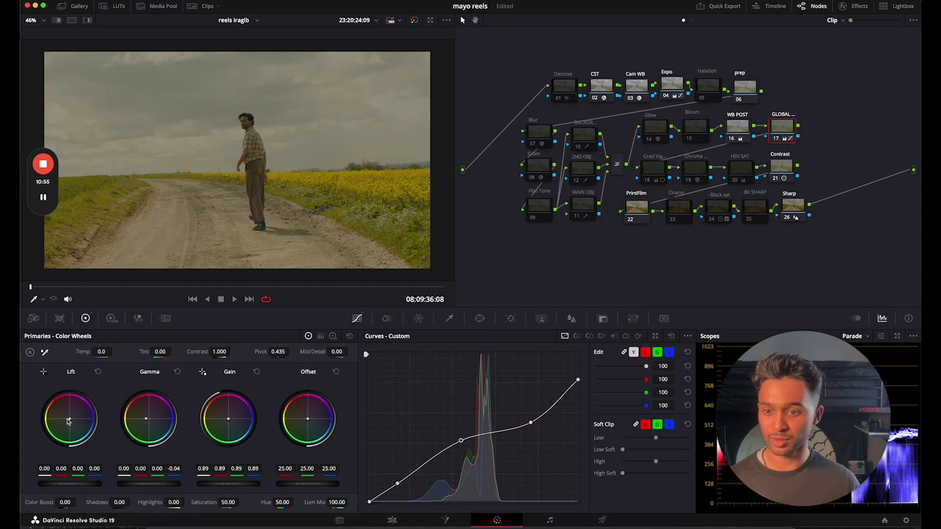
drag(68, 422, 59, 419)
mouse_move(228, 421)
mouse_down()
mouse_move(216, 421)
mouse_move(228, 422)
mouse_up()
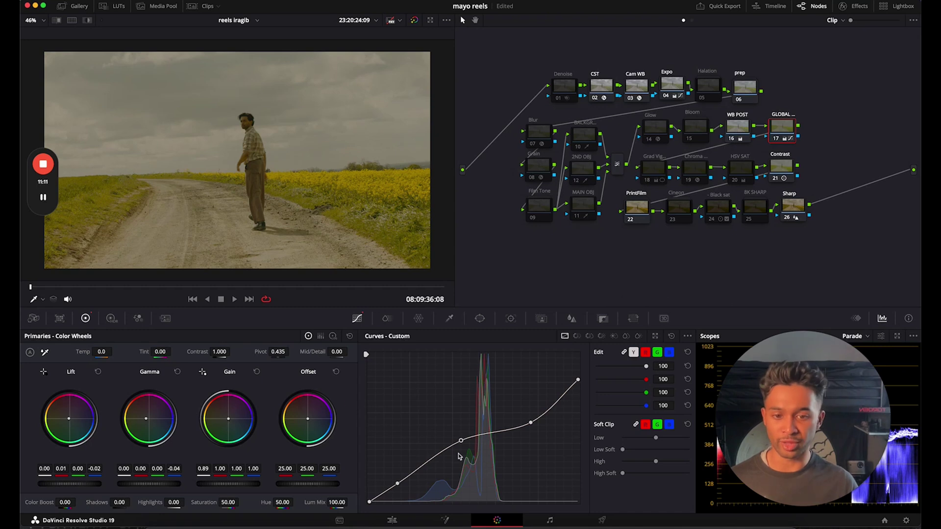
Step: Add a point between shadows and midtones on the GLOBAL node's custom curve, lower the midtone point slightly, and compare with the ungraded clip full screen
click(437, 457)
drag(461, 441, 466, 444)
key(p)
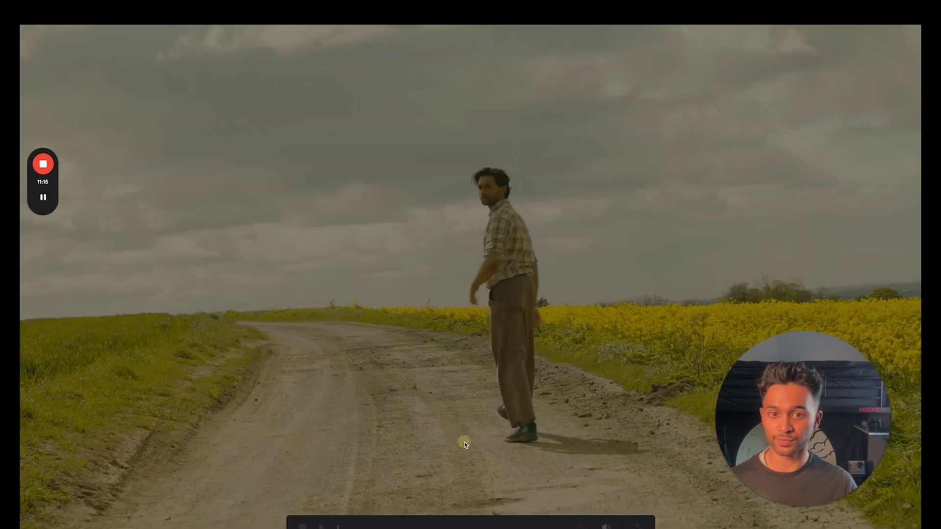
key(shift+d)
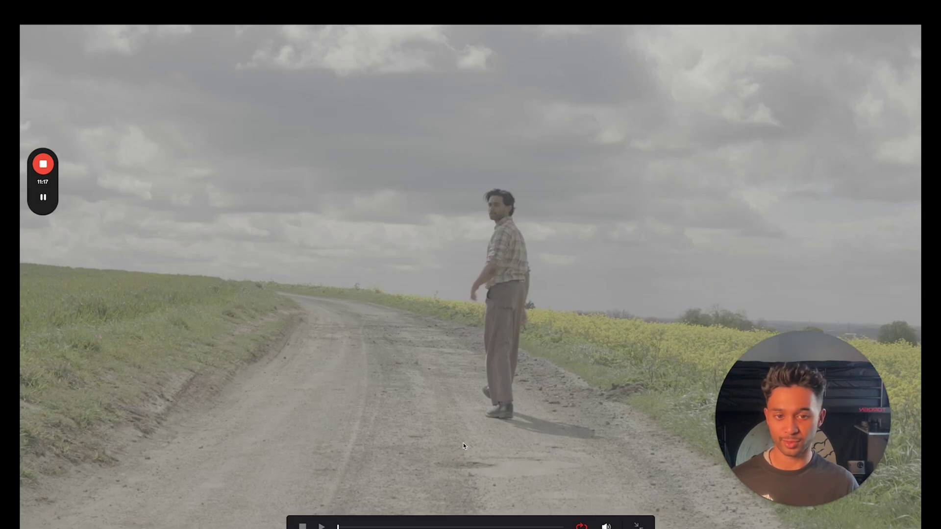
key(shift+d)
key(p)
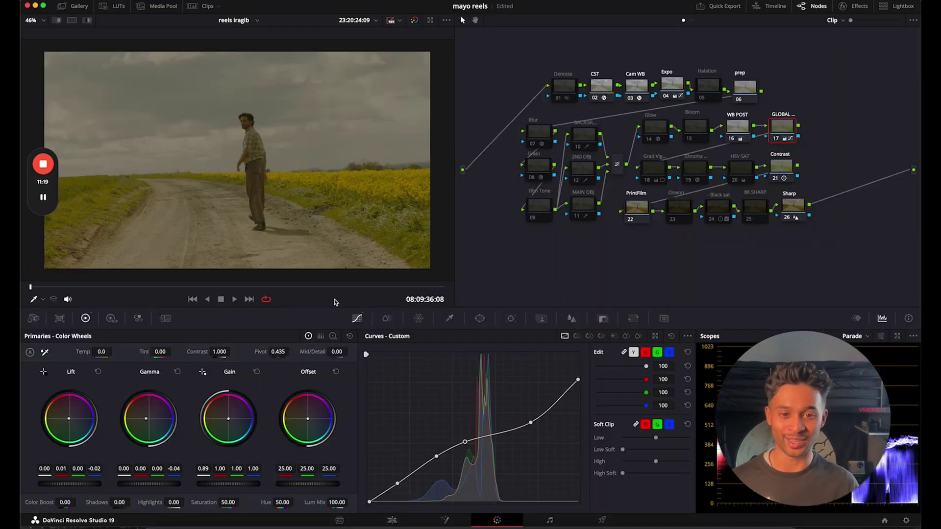
Step: Check a frame near the clip's end and compare the image with the GLOBAL node off and on
drag(332, 291, 383, 289)
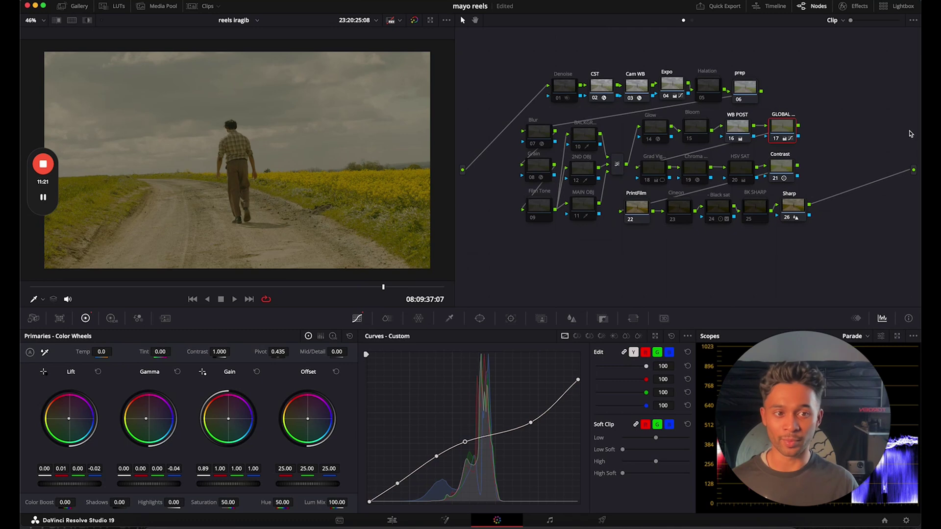
click(776, 138)
click(776, 137)
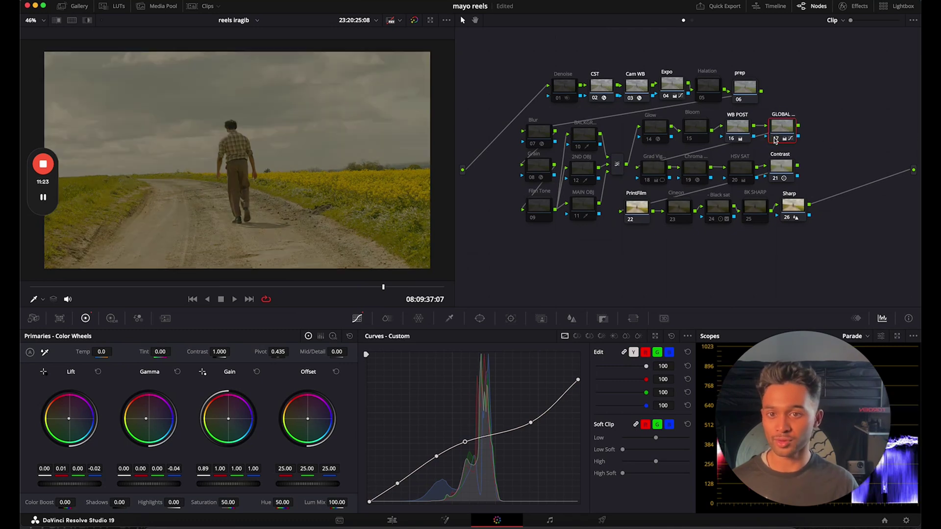
scroll(225, 142, up, 1)
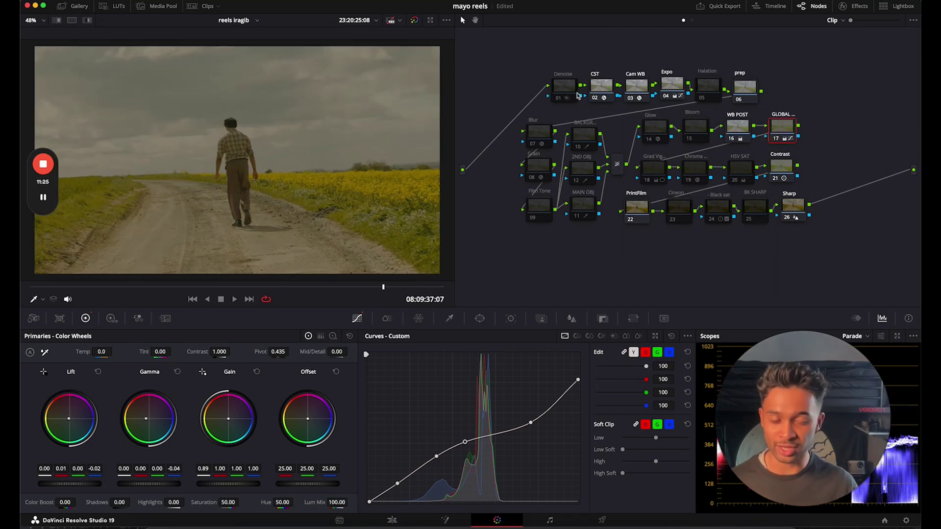
Step: Enable the HSV SAT node, check the image full screen, and bring up the ColorSlice controls
click(739, 179)
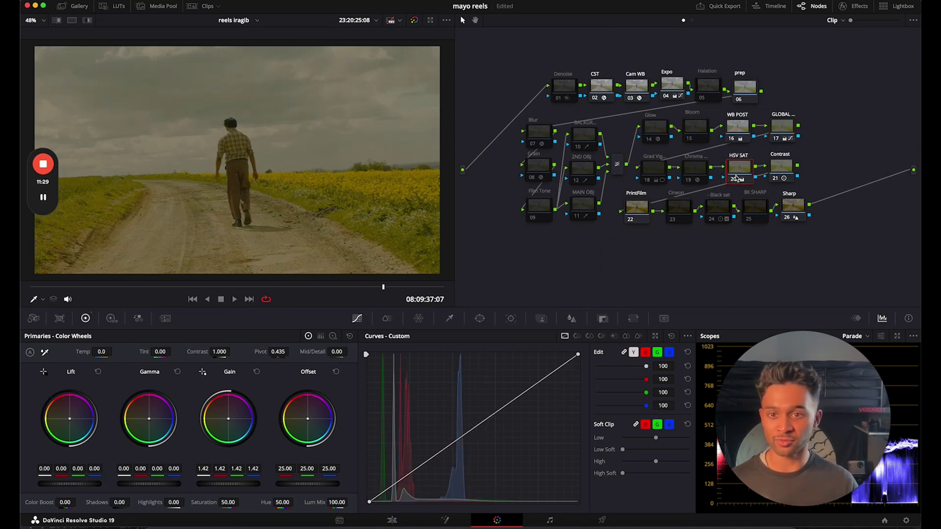
key(super+f)
key(super+f)
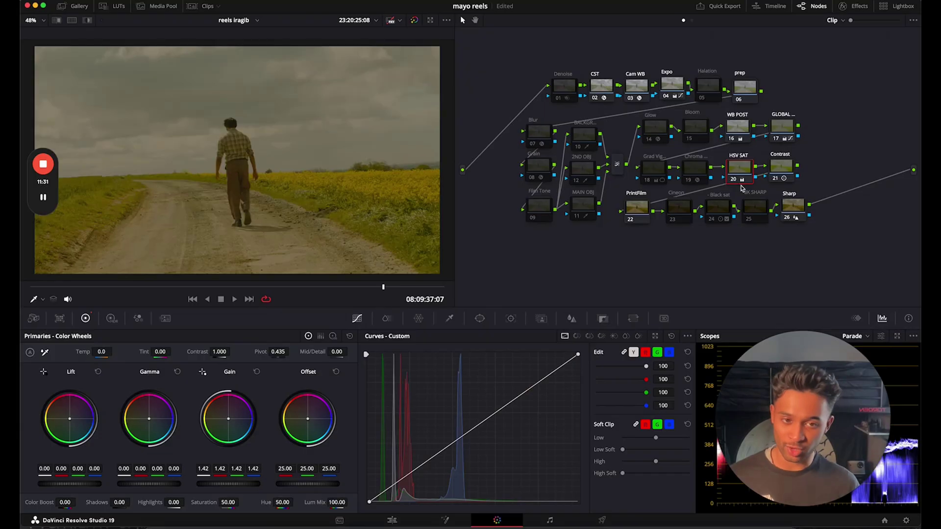
click(393, 320)
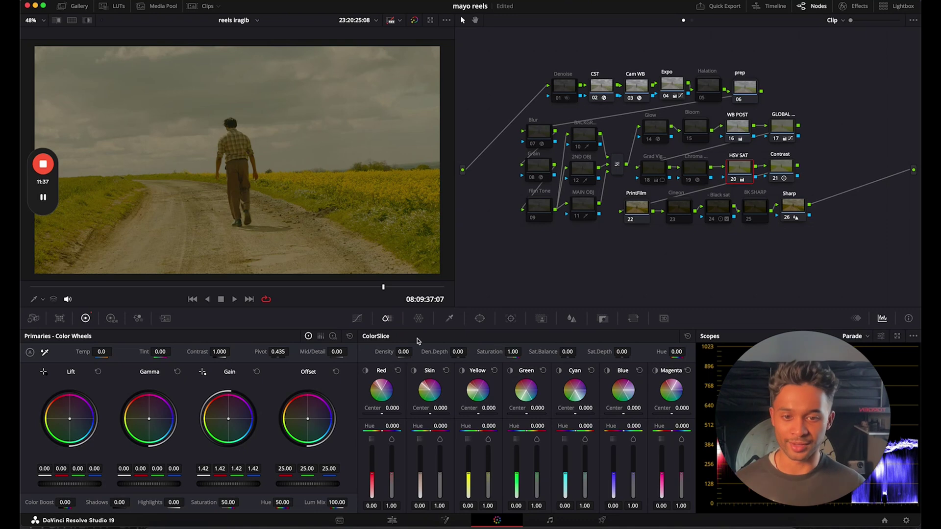
drag(744, 175, 743, 174)
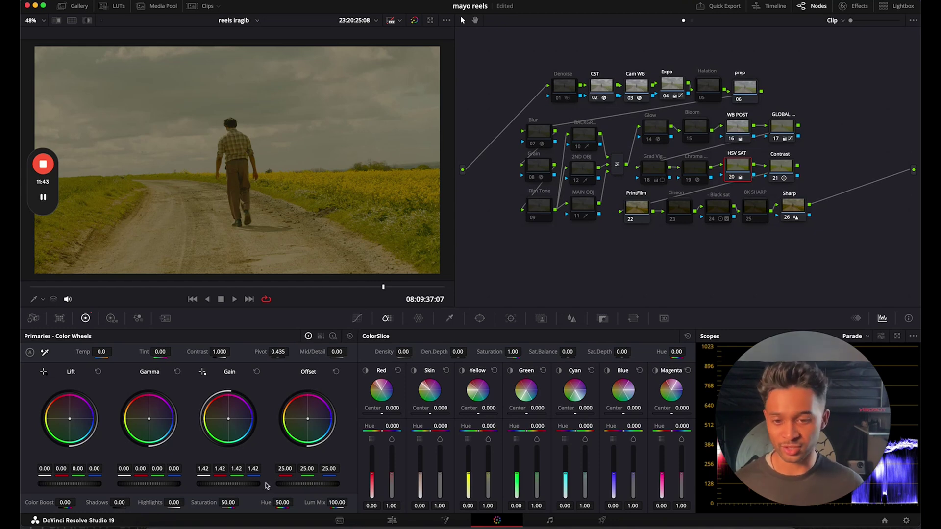
Step: Try a stronger gain on the HSV SAT node, reset it and set it to 1.29, then review the clip full screen near its start
drag(250, 485, 431, 466)
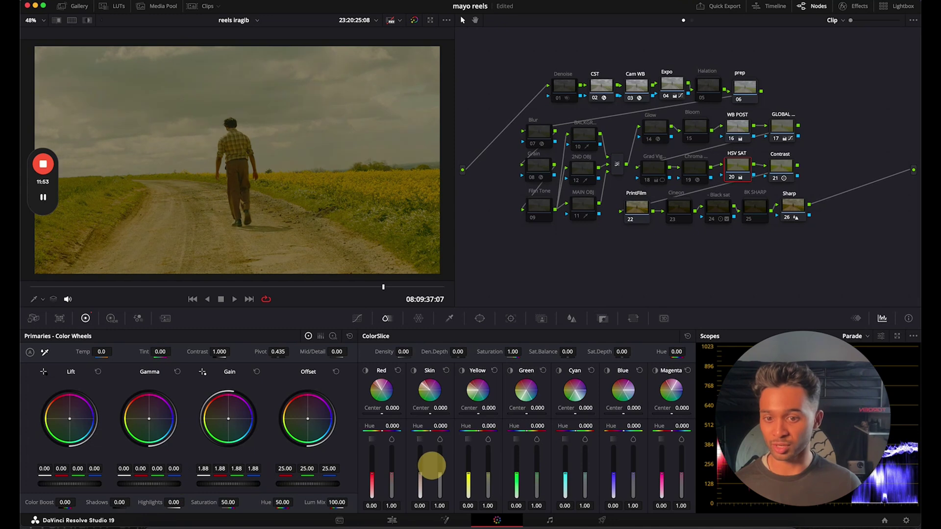
click(255, 372)
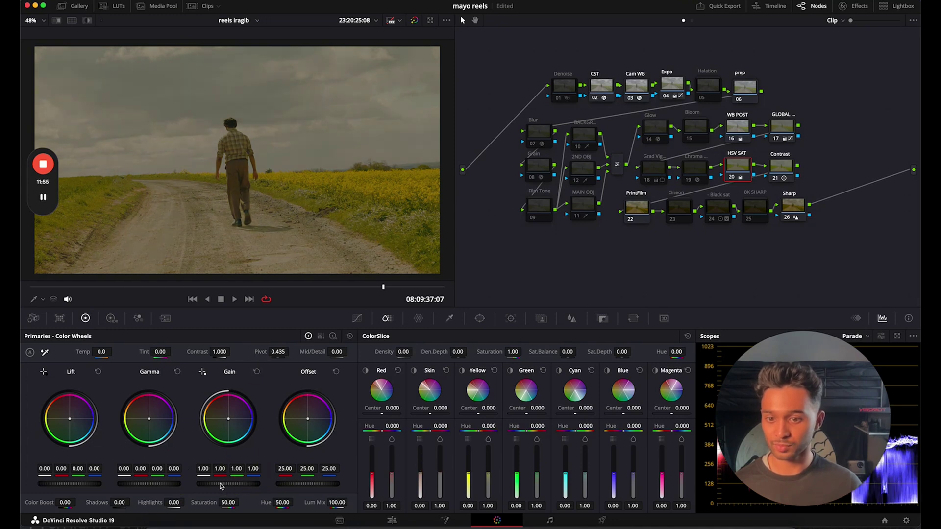
drag(260, 483, 311, 472)
key(super+f)
key(super+f)
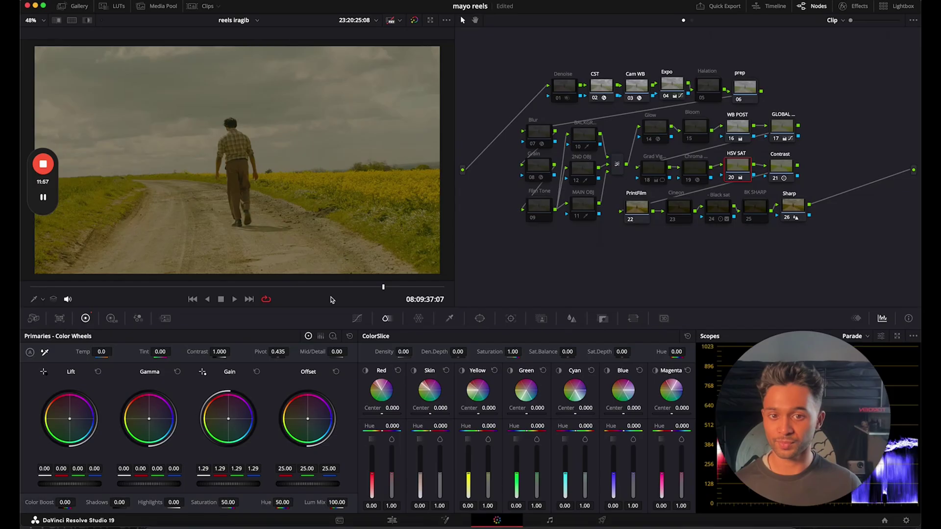
drag(307, 290, 45, 290)
key(super+f)
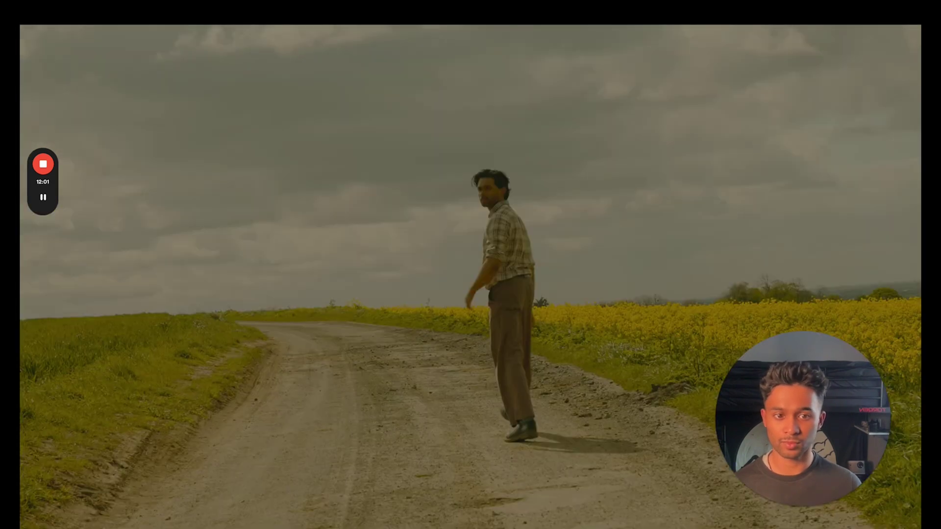
key(super+f)
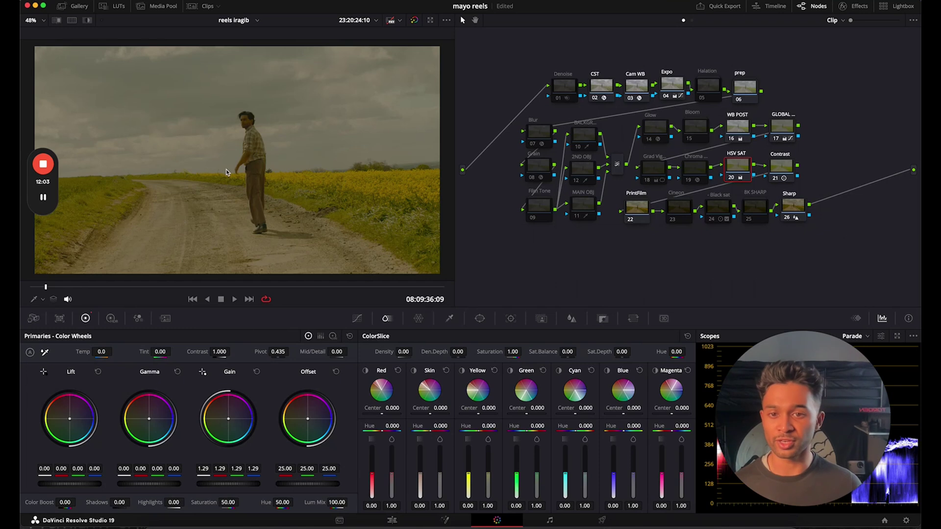
Step: Sample the grass for the GLOBAL node's Hue Vs Hue curve and rotate its hue to -79.94 at input hue 337.37
click(773, 137)
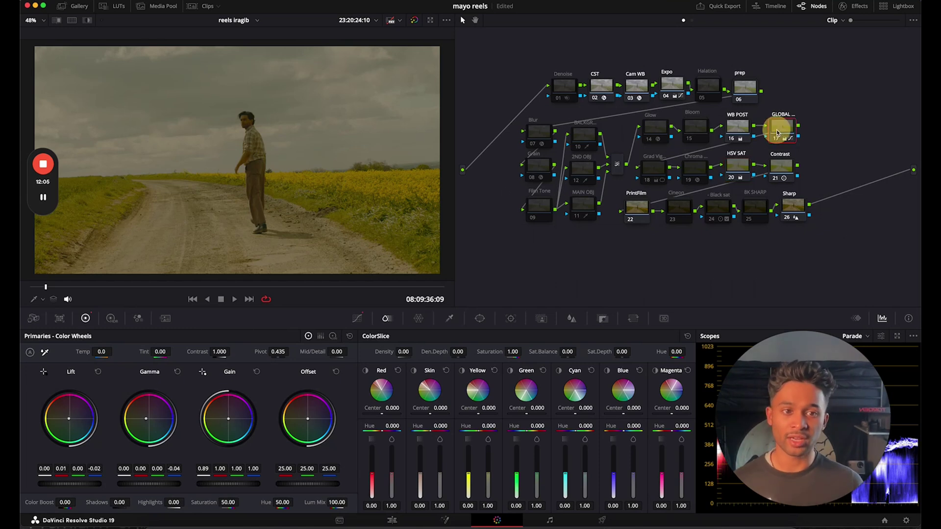
drag(590, 245, 568, 139)
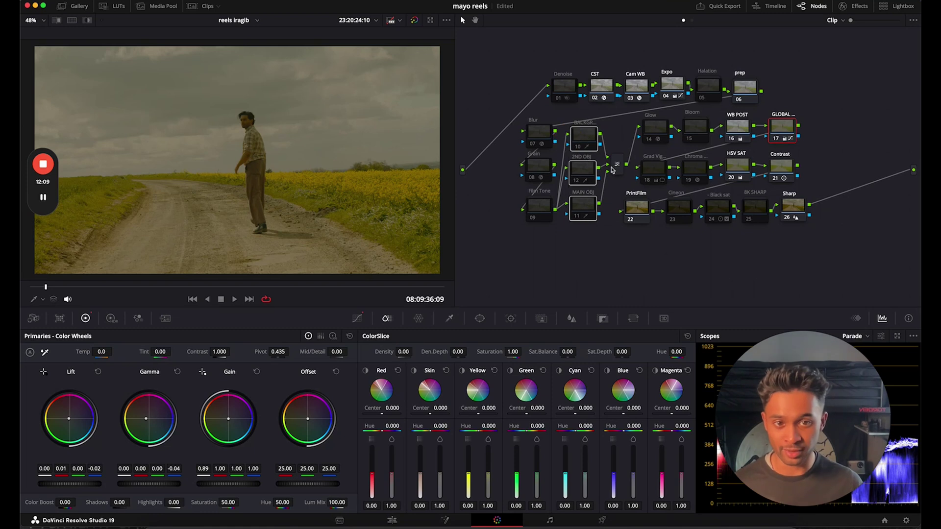
click(794, 117)
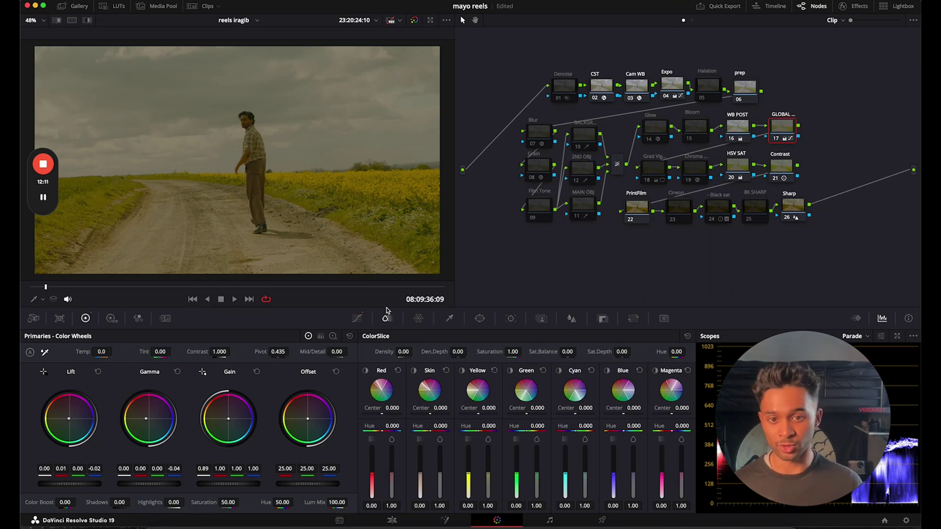
click(358, 318)
click(576, 337)
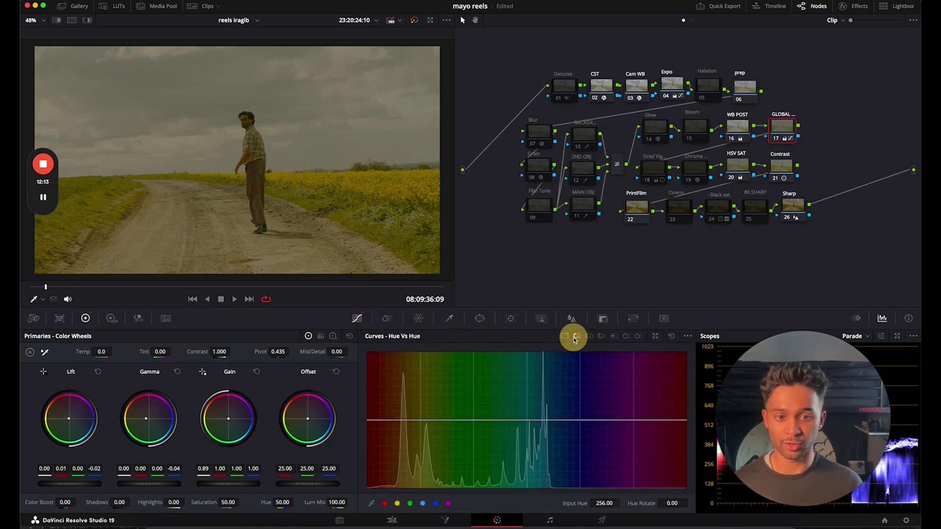
click(362, 215)
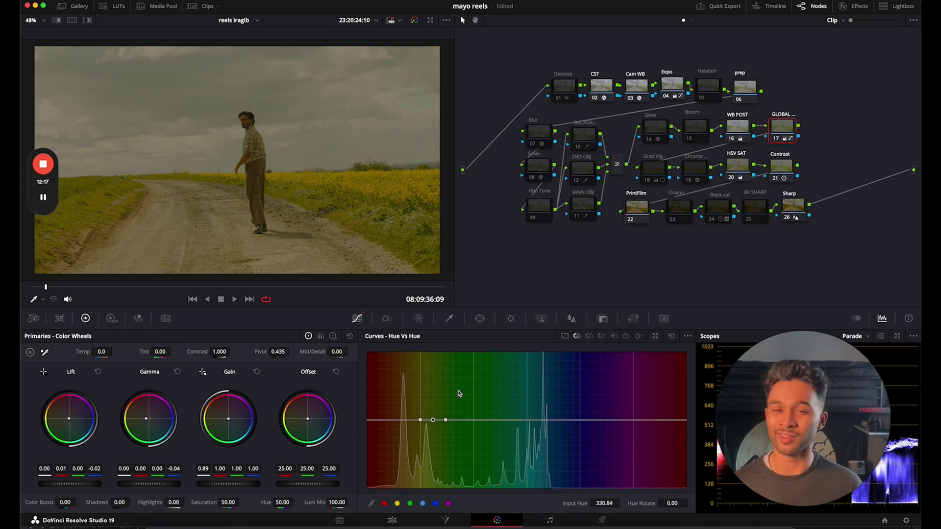
drag(446, 421, 439, 450)
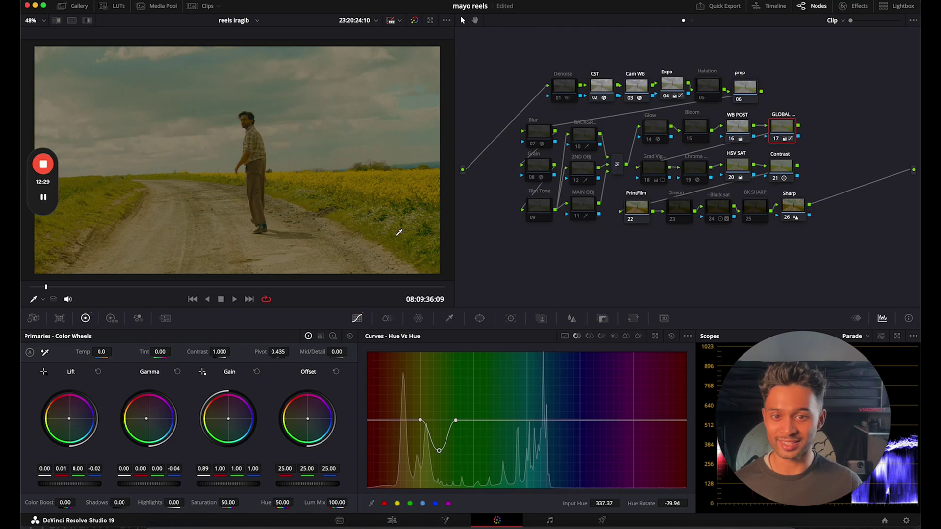
Step: Add a point at input hue 52.82 on the Hue Vs Hue curve, then try lowering another green point and delete it
click(507, 423)
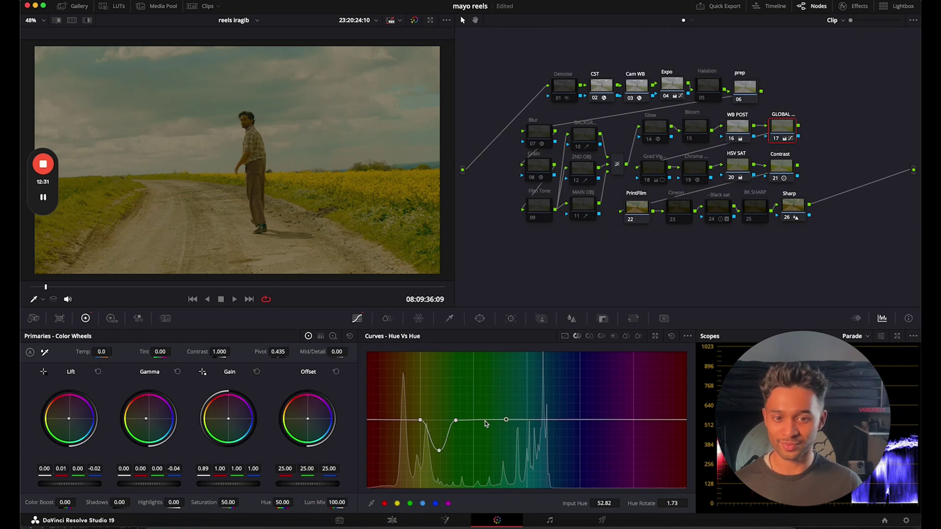
drag(483, 420, 483, 464)
right_click(483, 462)
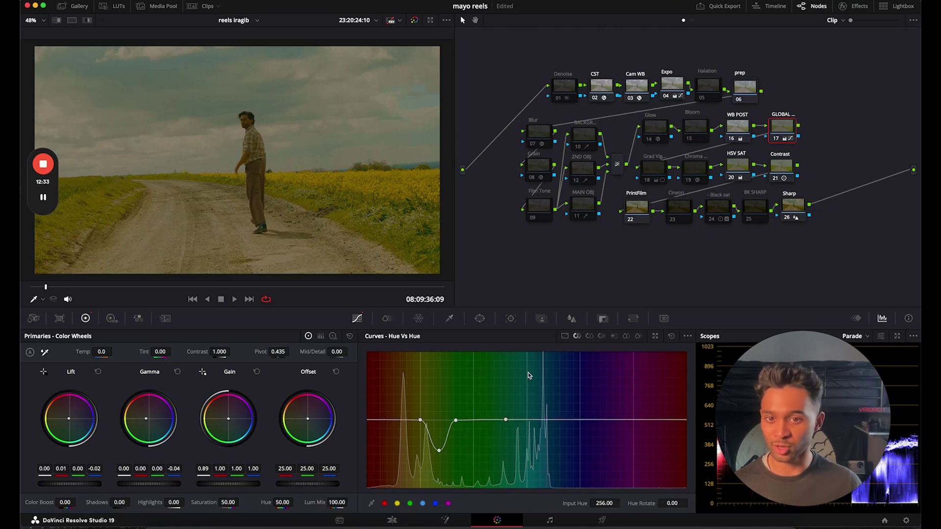
Step: Enable the MAIN OBJ node and, with highlight view, narrow its HSL qualifier to the grass: hue center 47.5, width 17.0, saturation high 4.6
click(579, 212)
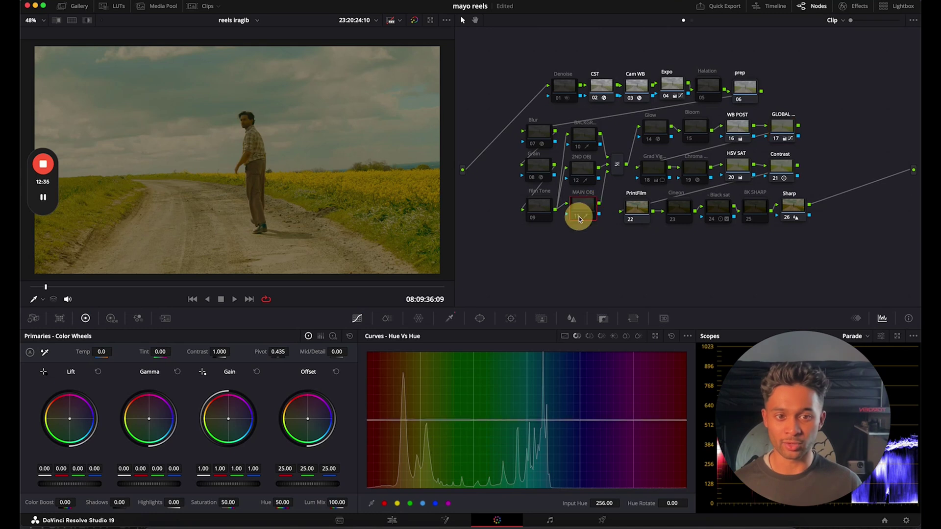
click(449, 318)
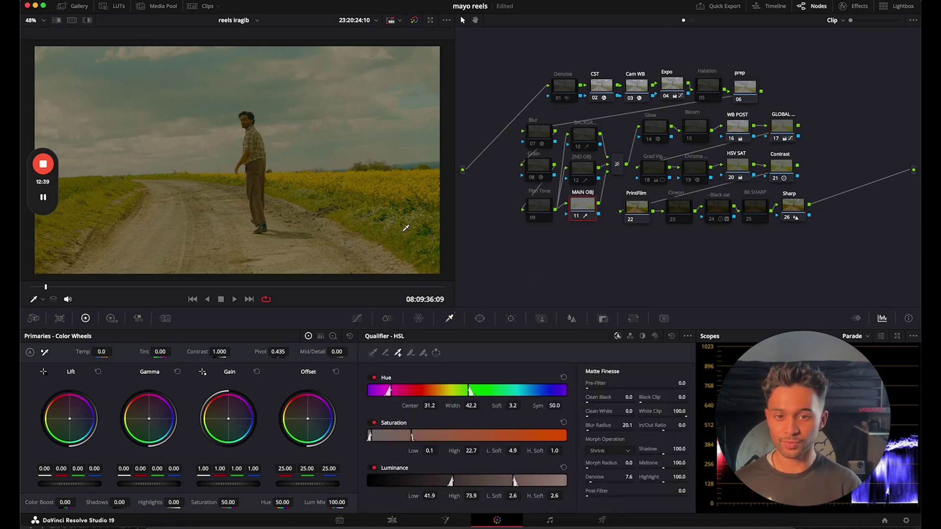
key(shift+h)
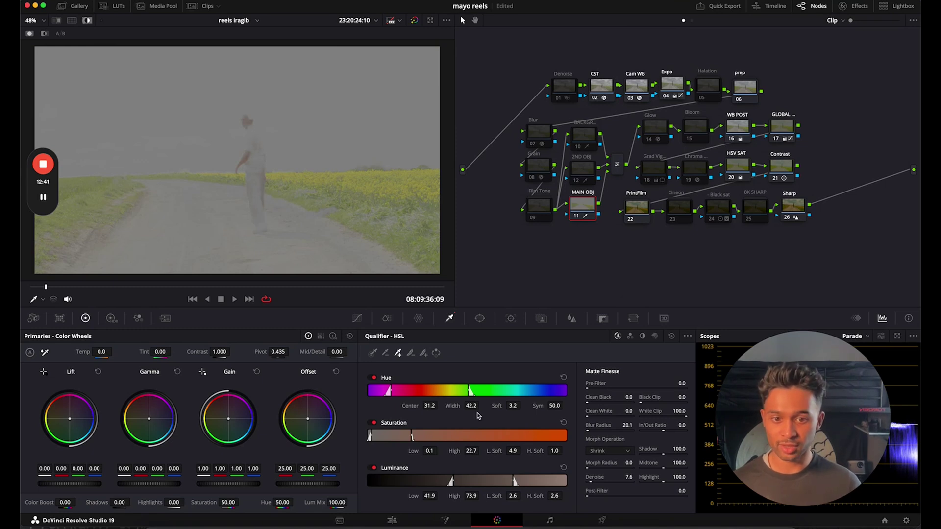
drag(473, 406, 493, 398)
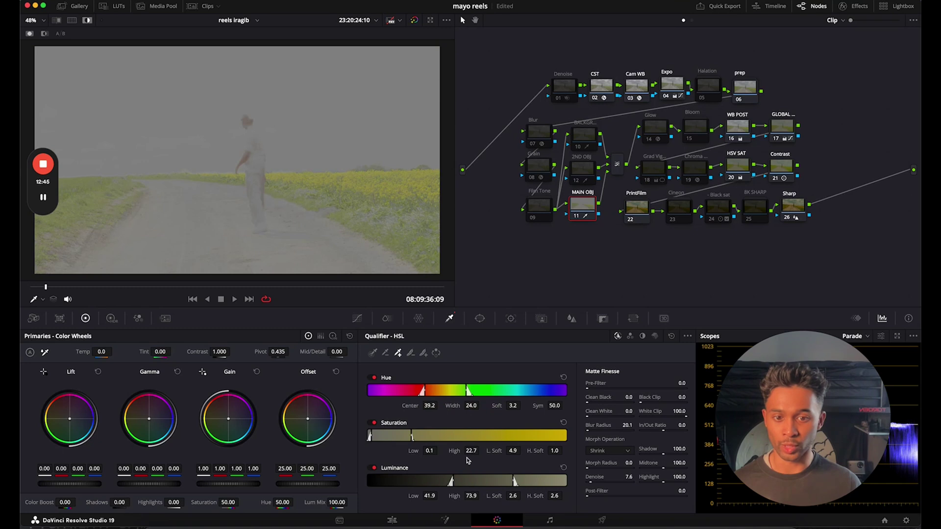
drag(468, 457, 391, 465)
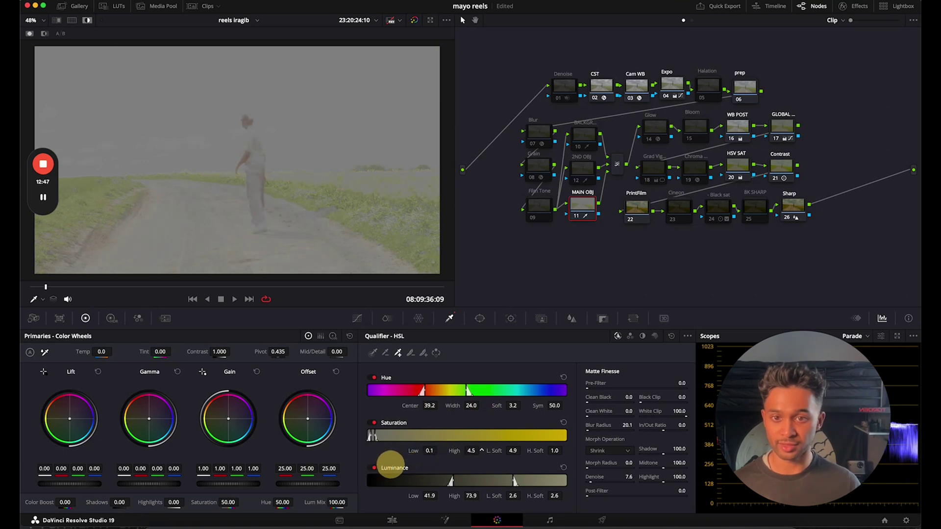
drag(470, 406, 430, 406)
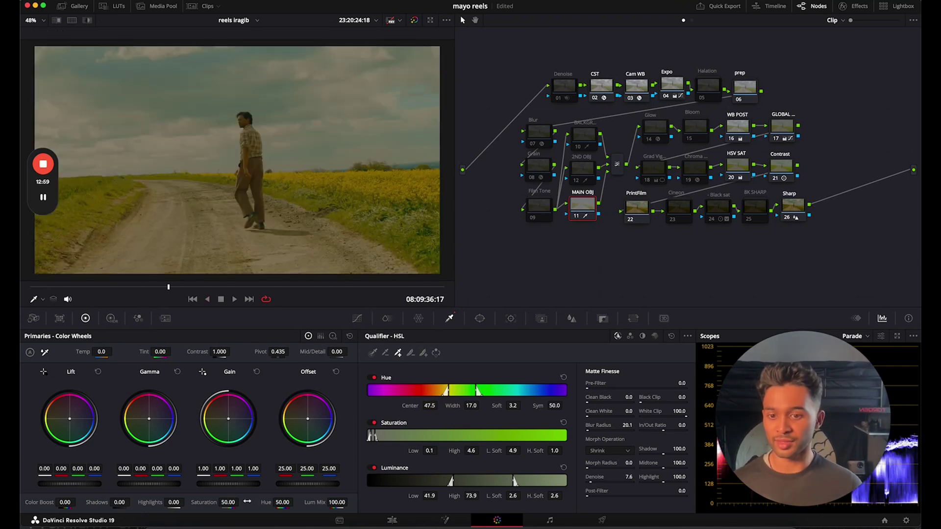
Step: Set the MAIN OBJ node's hue to 46.00 and saturation to 25.40, checking the greens full screen
mouse_move(282, 502)
mouse_down()
mouse_move(273, 501)
mouse_move(288, 500)
mouse_up()
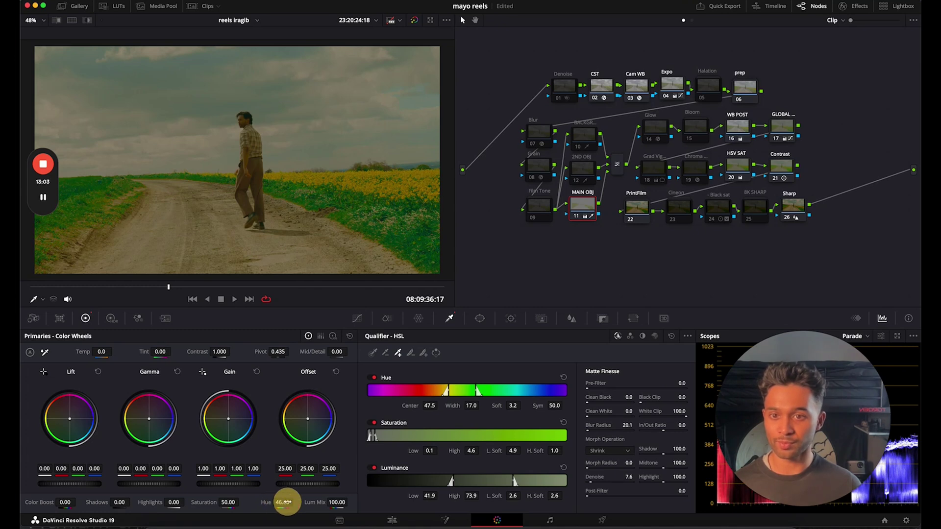
key(super+f)
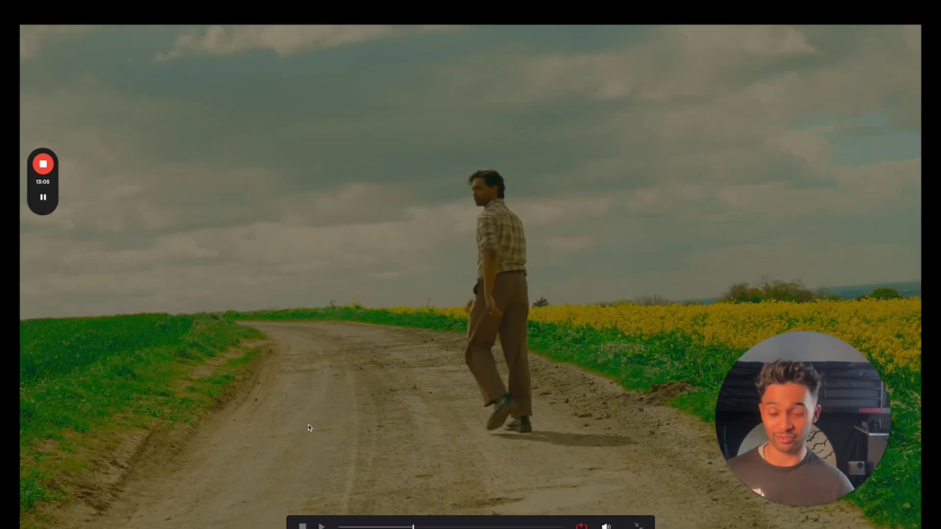
key(super+f)
drag(227, 500, 175, 500)
key(super+f)
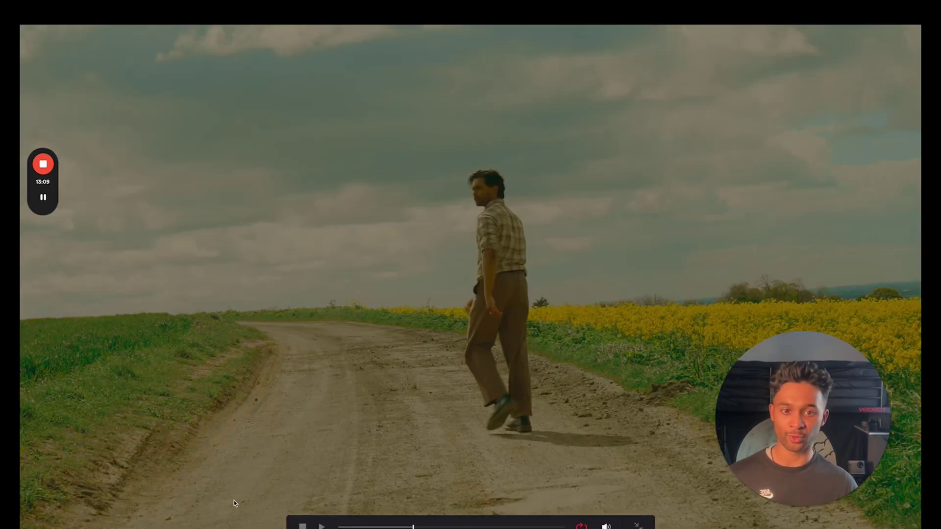
key(super+f)
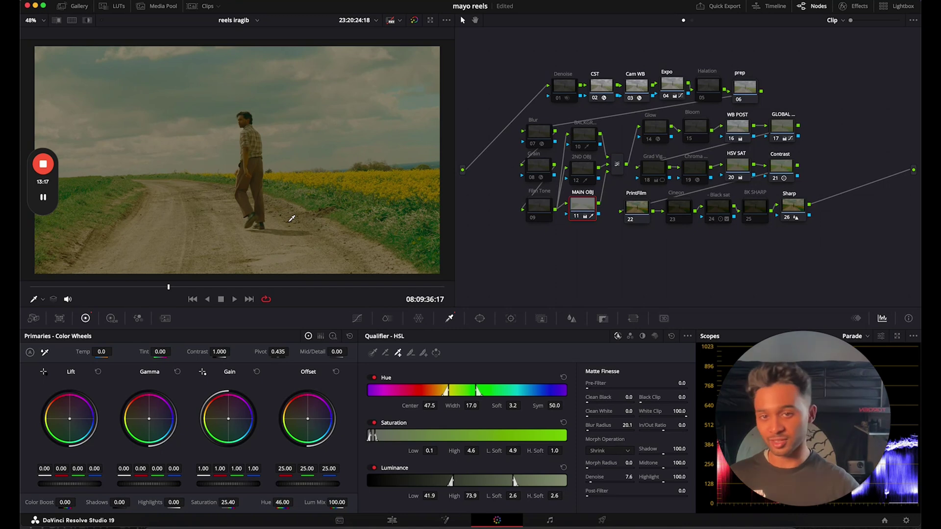
Step: Go to the misty road clip and delete all of its existing grade nodes, leaving one blank serial node
click(249, 300)
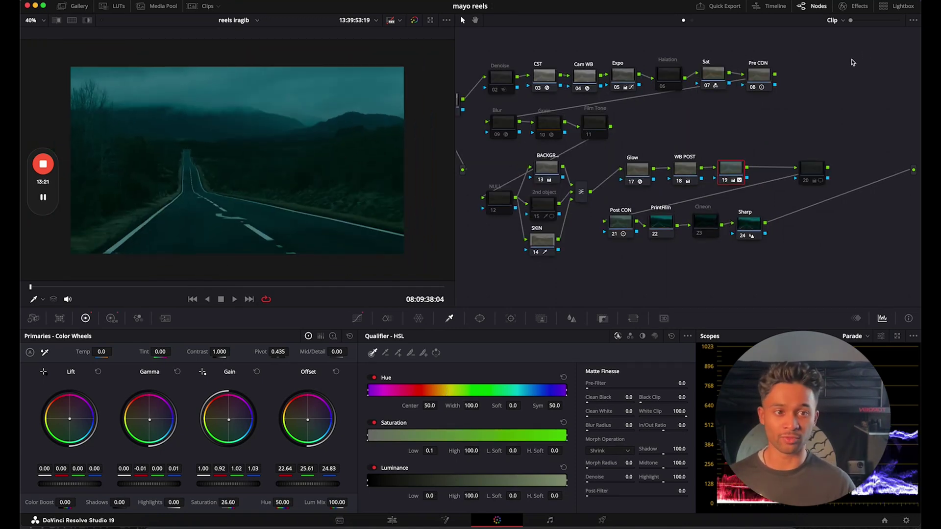
drag(879, 61, 337, 330)
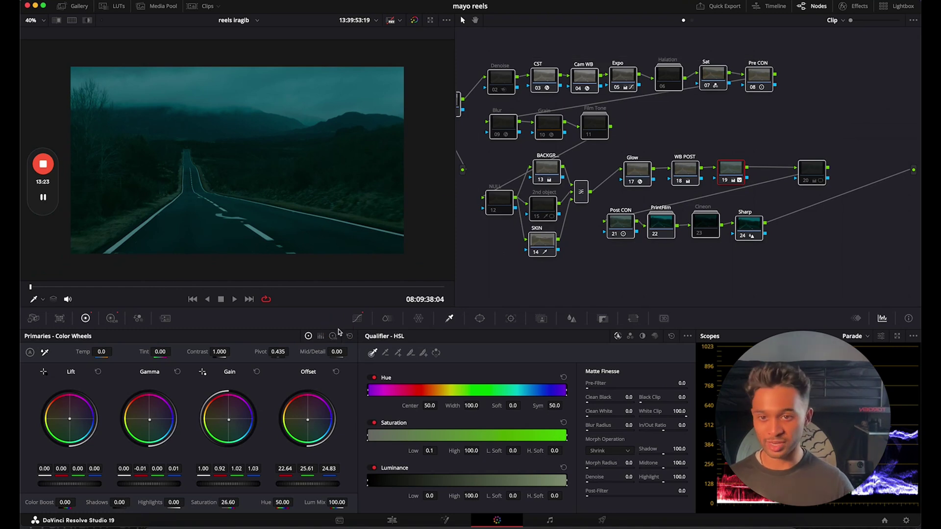
key(Delete)
key(alt+s)
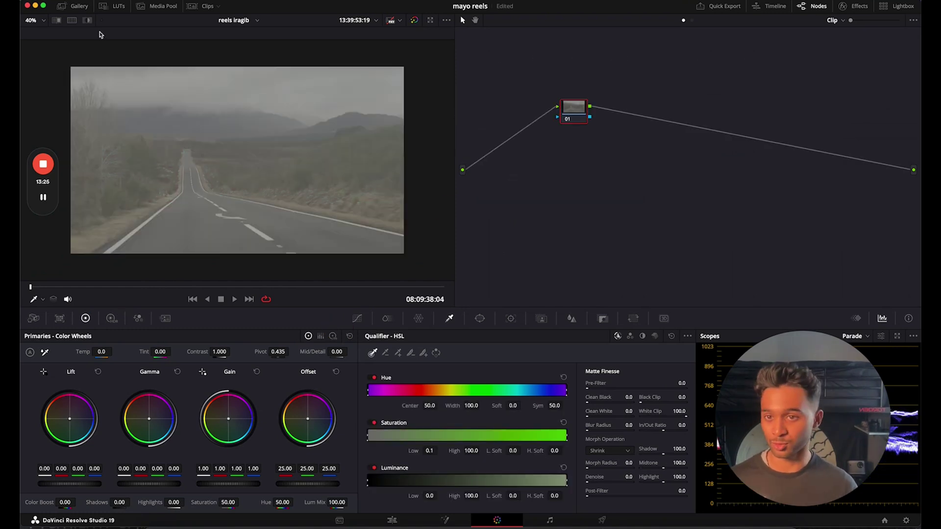
Step: Apply the grade of the first DIGIFILM still in the PowerGrade 3 album to the misty road clip
click(80, 12)
right_click(118, 44)
click(137, 73)
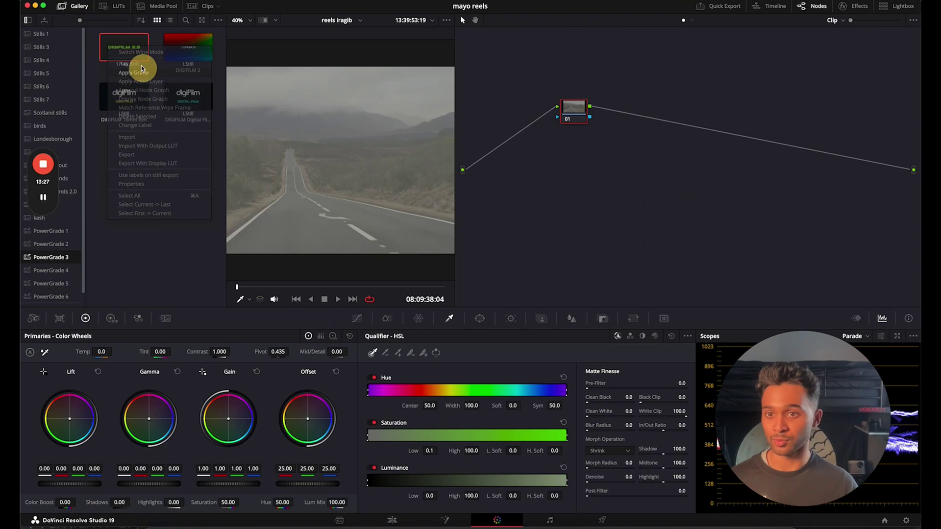
click(76, 7)
Step: Set the CST node's input color space to Sony S-Gamut3.Cine
click(600, 86)
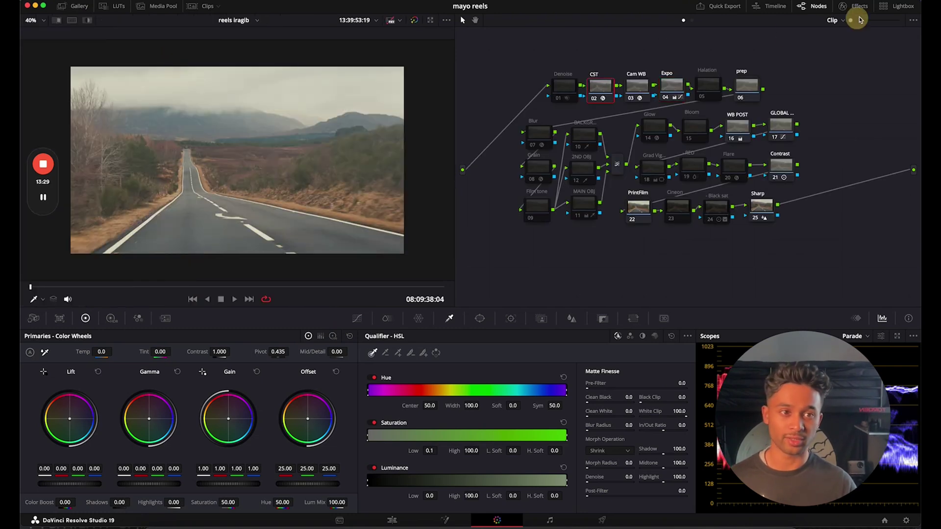
click(854, 6)
click(840, 60)
scroll(836, 62, down, 10)
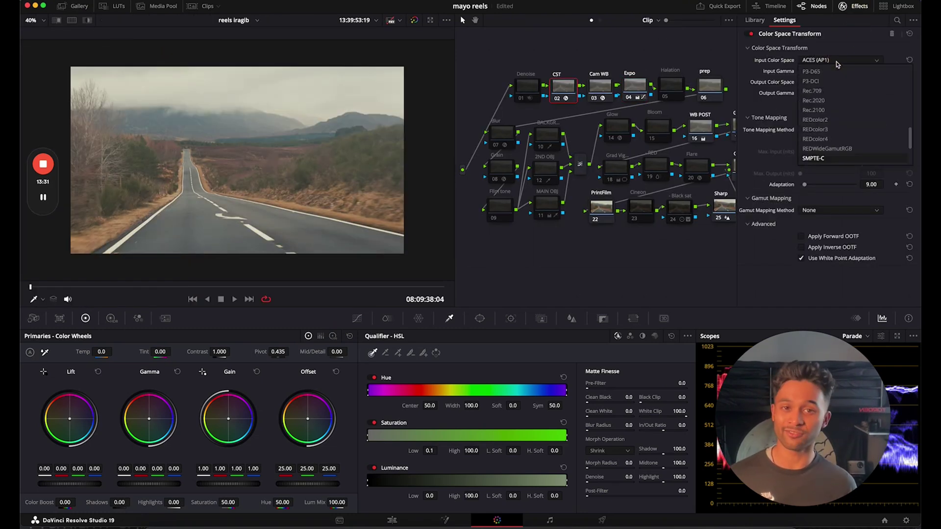
scroll(836, 61, down, 1)
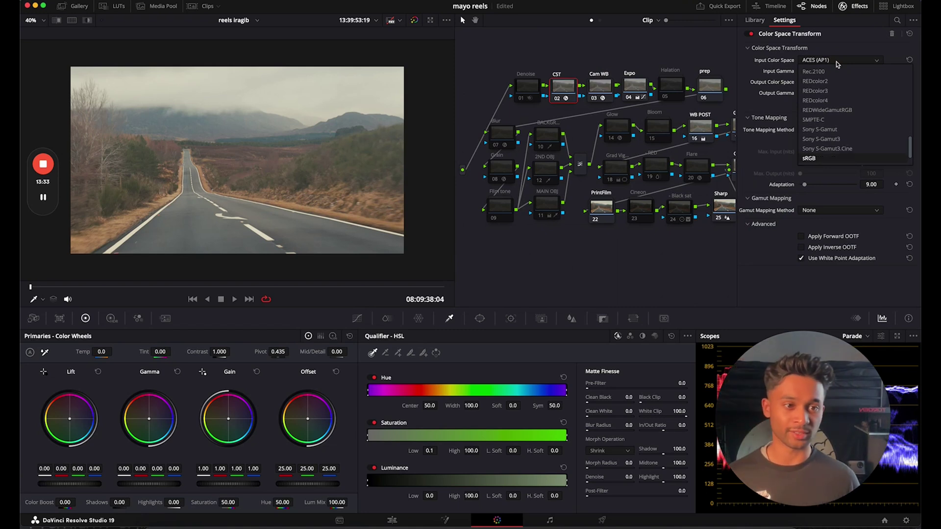
click(828, 148)
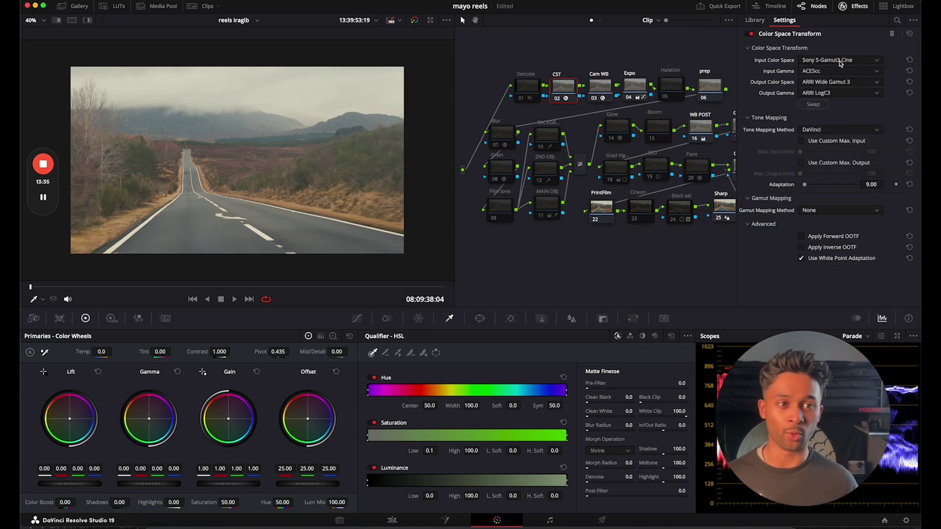
click(838, 65)
click(838, 65)
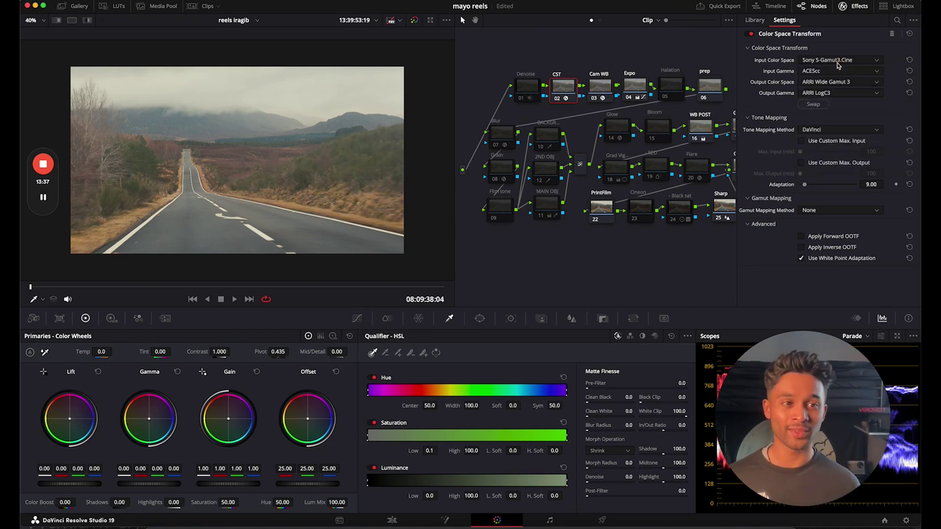
Step: Set the CST node's input gamma to Sony S-Log3 and close the effect settings
click(835, 72)
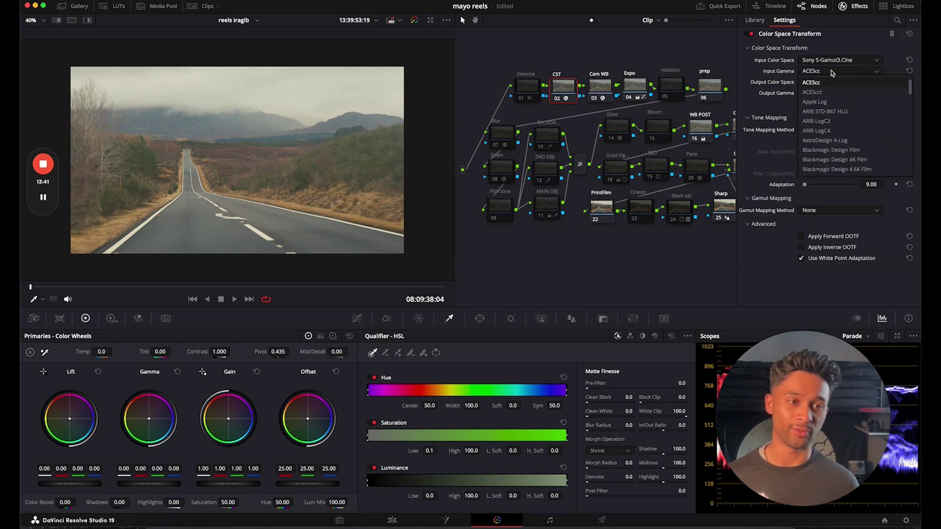
key(Down)
key(Down)
key(Down)
key(Down)
key(Down)
key(Down)
key(Down)
key(Down)
key(Down)
key(Down)
key(Down)
key(Down)
key(Down)
key(Down)
key(Down)
key(Down)
key(Down)
key(Down)
key(Down)
key(Down)
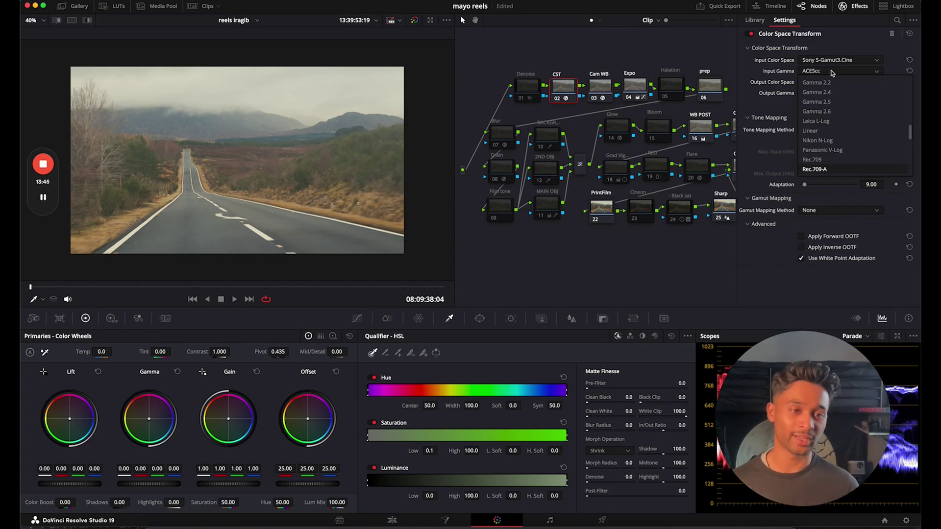
key(Down)
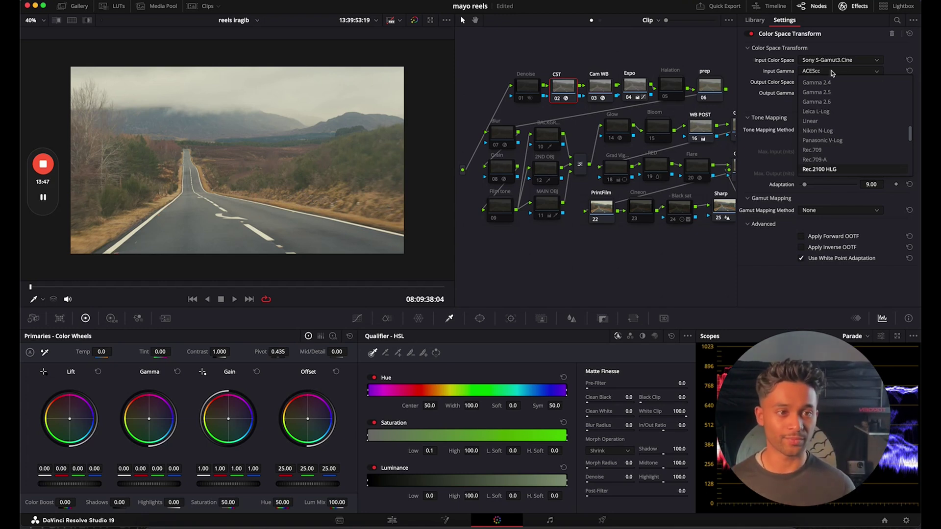
key(Down)
key(Down)
key(Down)
key(Down)
key(Down)
key(Down)
key(Down)
key(Down)
key(Down)
key(Down)
key(Return)
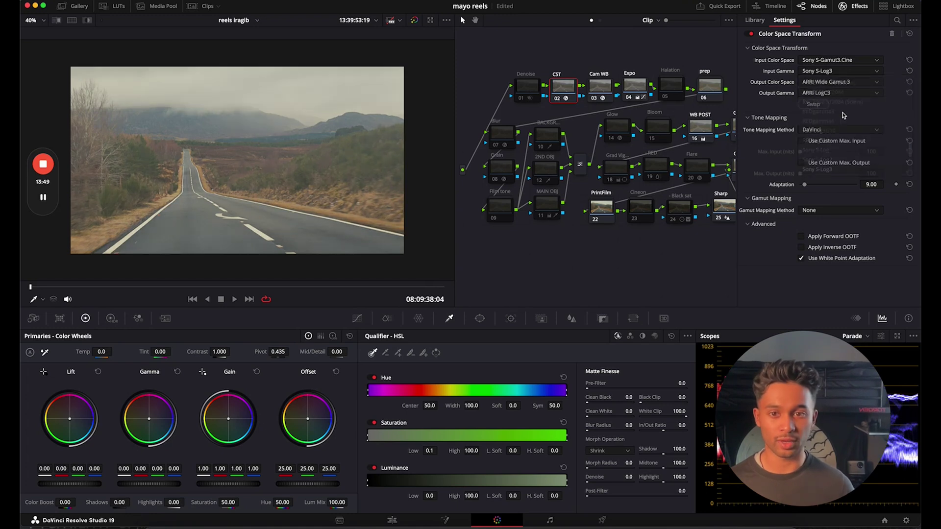
click(845, 7)
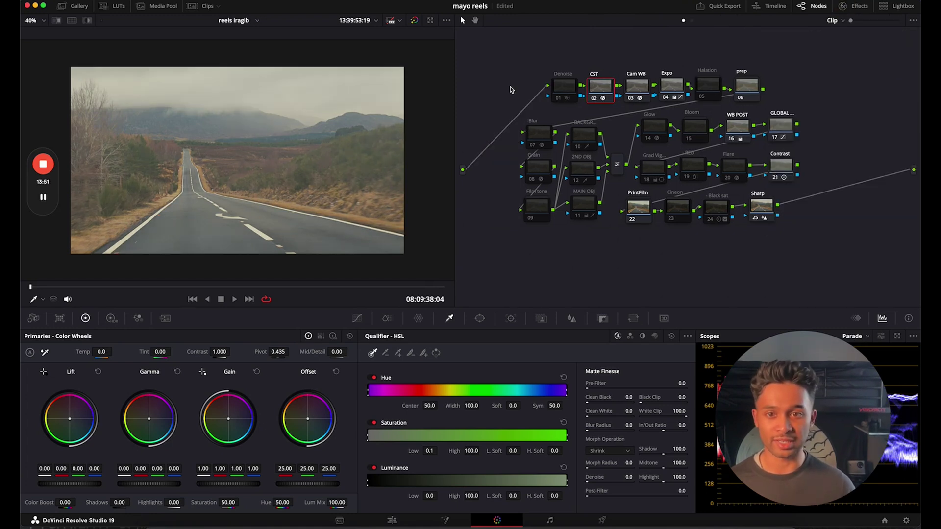
Step: Lower the Expo node's gamma to -0.06 and push the GLOBAL node's gain to teal: red 0.81, green 1.04, blue 1.13
click(676, 90)
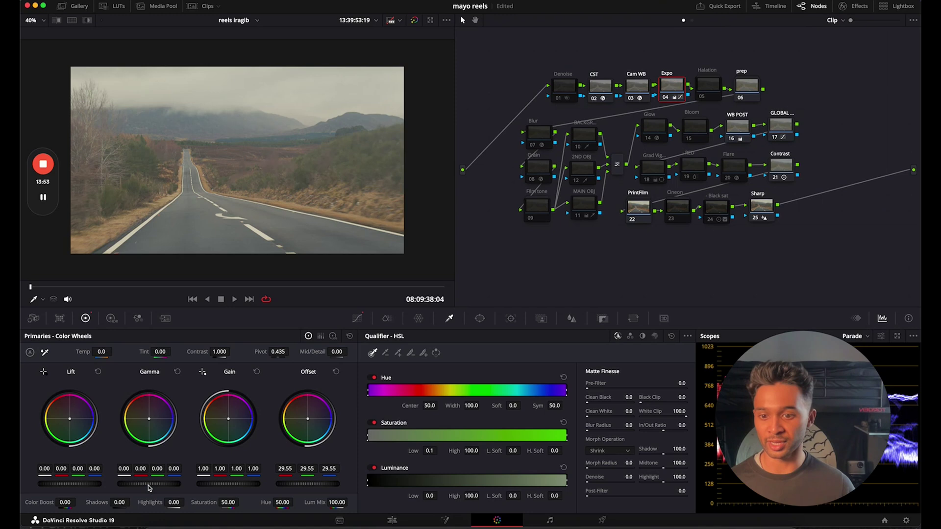
mouse_move(149, 488)
mouse_down()
mouse_move(132, 479)
mouse_move(58, 496)
mouse_move(156, 484)
mouse_up()
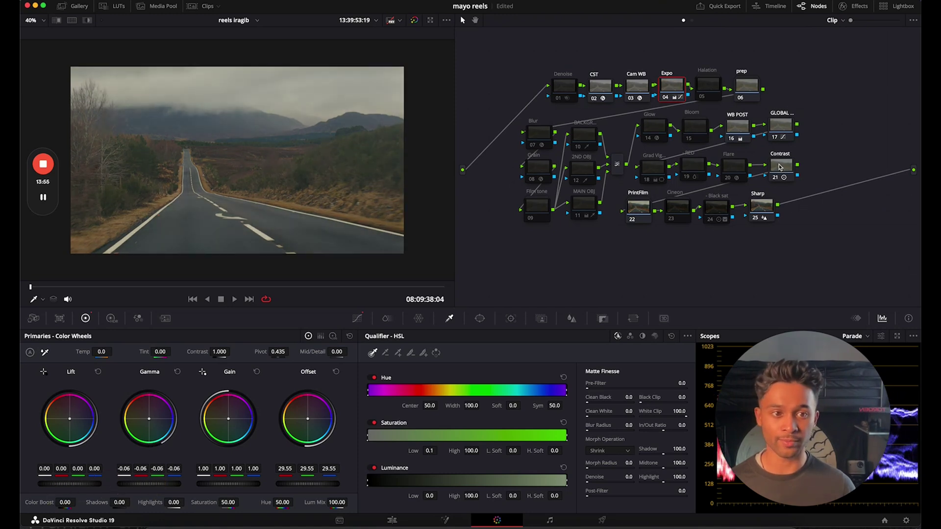
click(781, 126)
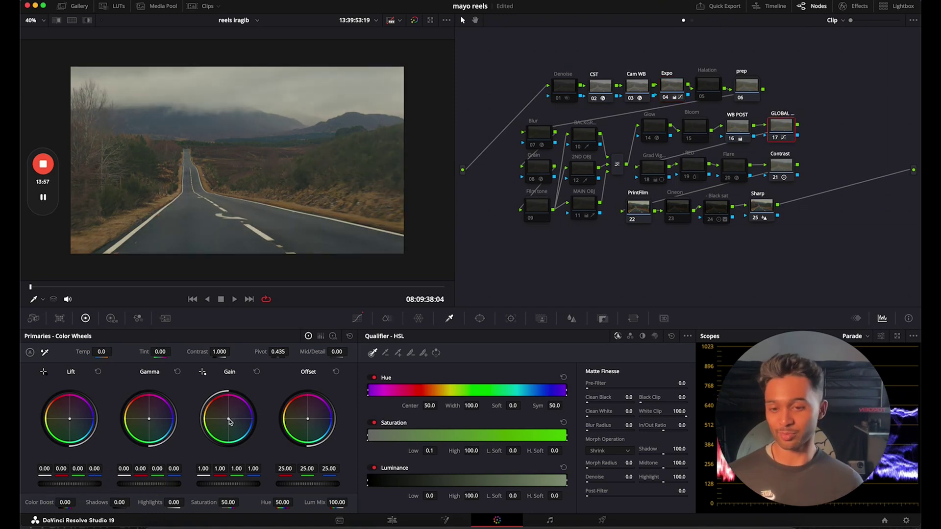
drag(228, 422, 243, 445)
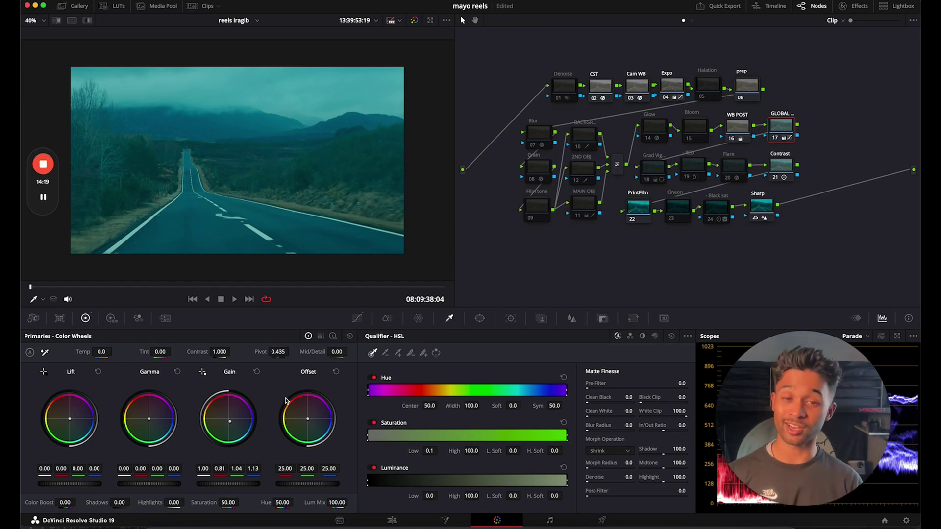
Step: Shape the GLOBAL node's custom curve by pulling down the shadow, midtone and highlight points and lowering the white endpoint
click(360, 319)
click(563, 338)
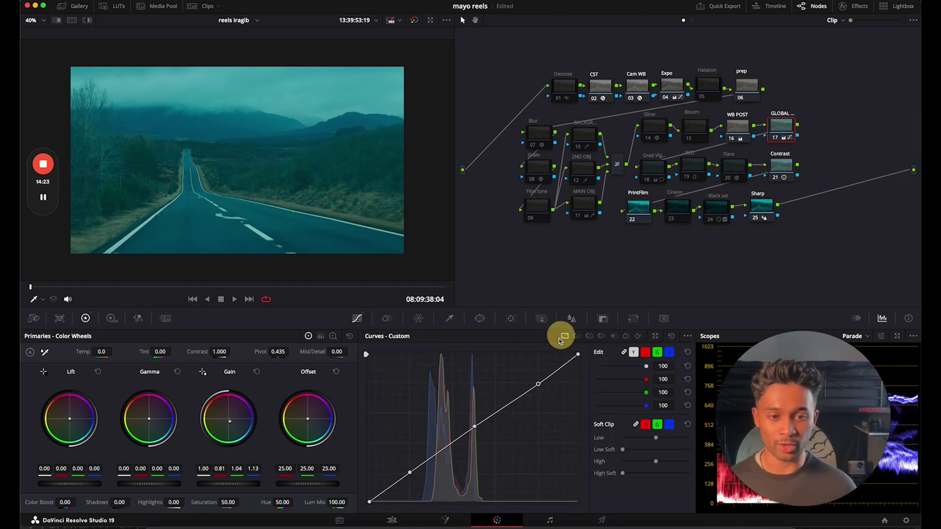
click(400, 489)
click(465, 435)
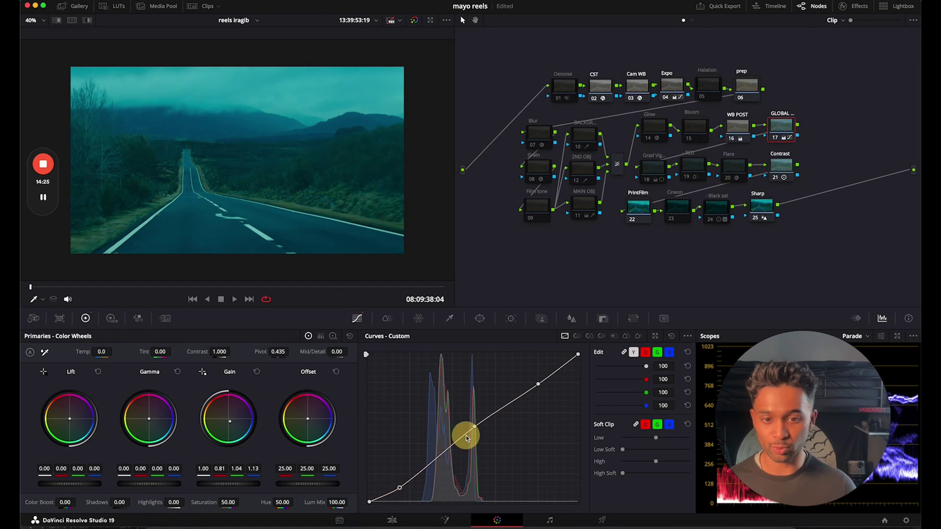
drag(475, 427, 461, 445)
click(505, 406)
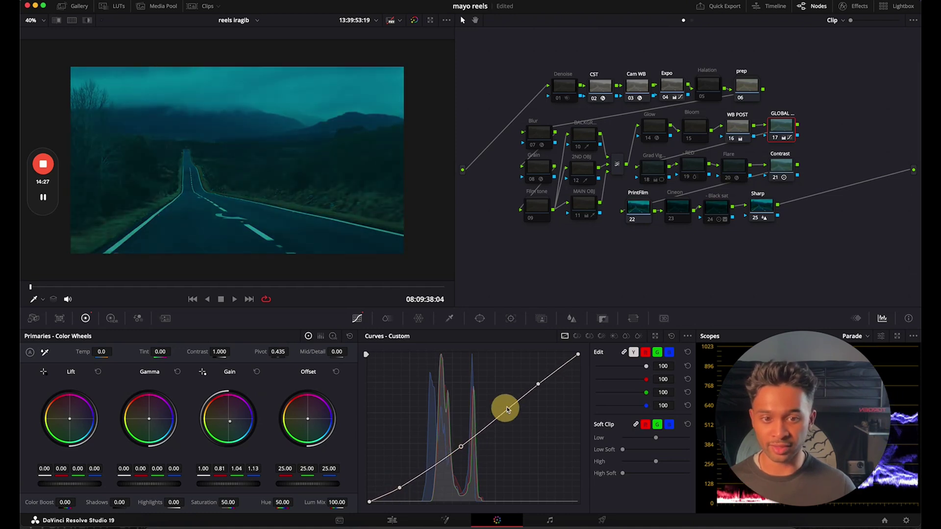
drag(538, 384, 531, 418)
drag(578, 354, 586, 367)
Step: Set the GLOBAL node's master gain to 0.90, saturation to 30.20 and offset to 20.23, 25.57, 27.92, checking playback full screen
mouse_move(230, 485)
mouse_down()
mouse_move(185, 484)
mouse_move(205, 484)
mouse_move(201, 500)
mouse_move(189, 500)
mouse_move(231, 500)
mouse_up()
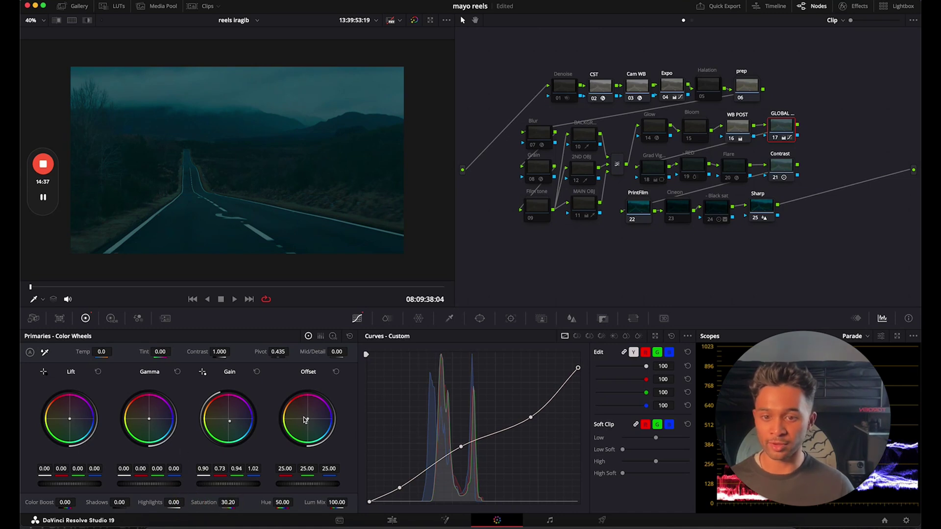
mouse_move(306, 420)
mouse_down()
mouse_move(316, 434)
mouse_move(309, 422)
mouse_up()
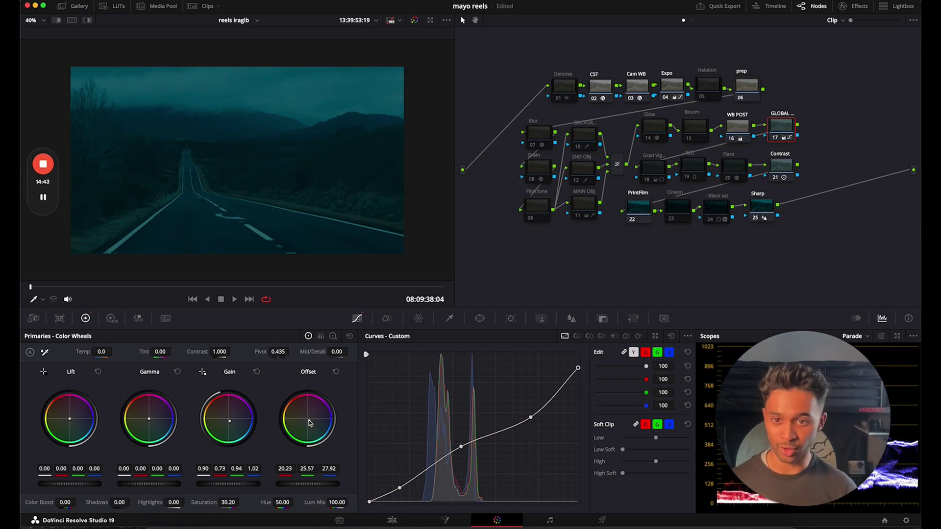
key(super+f)
key(space)
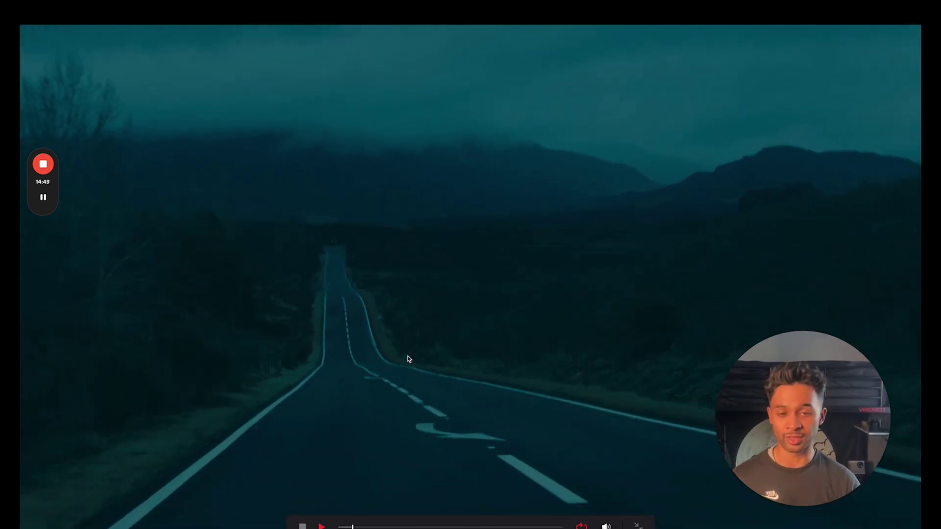
key(super+f)
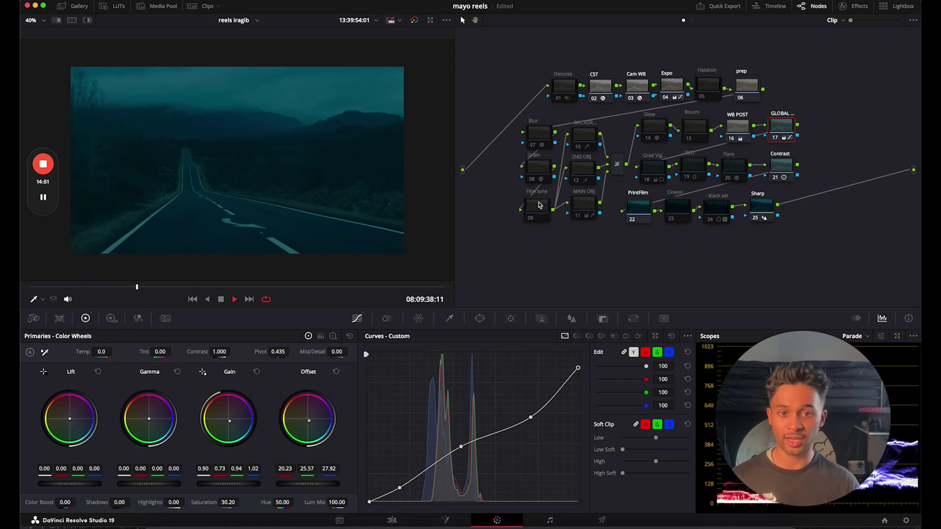
key(space)
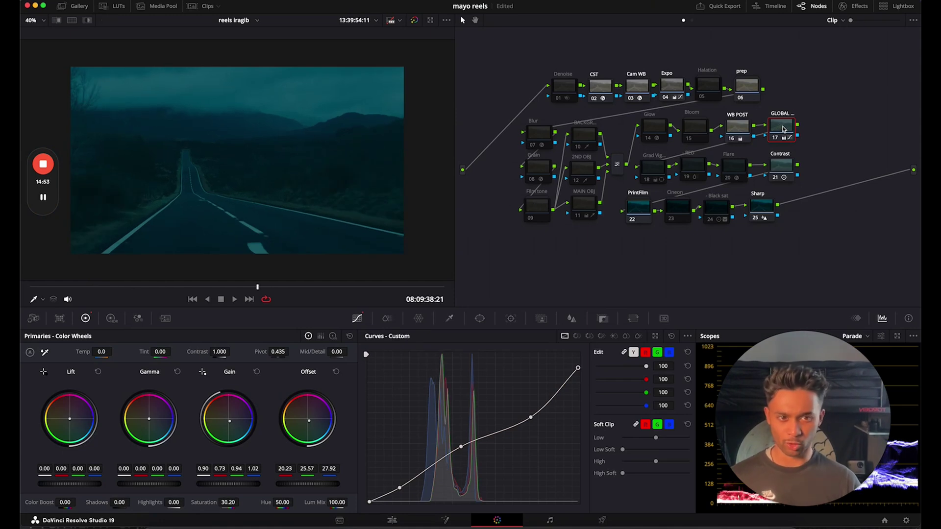
Step: On the GLOBAL node's HDR wheels, try tinting Light and Global, and set the Highlight wheel to X 0.01, Y -0.03
click(110, 320)
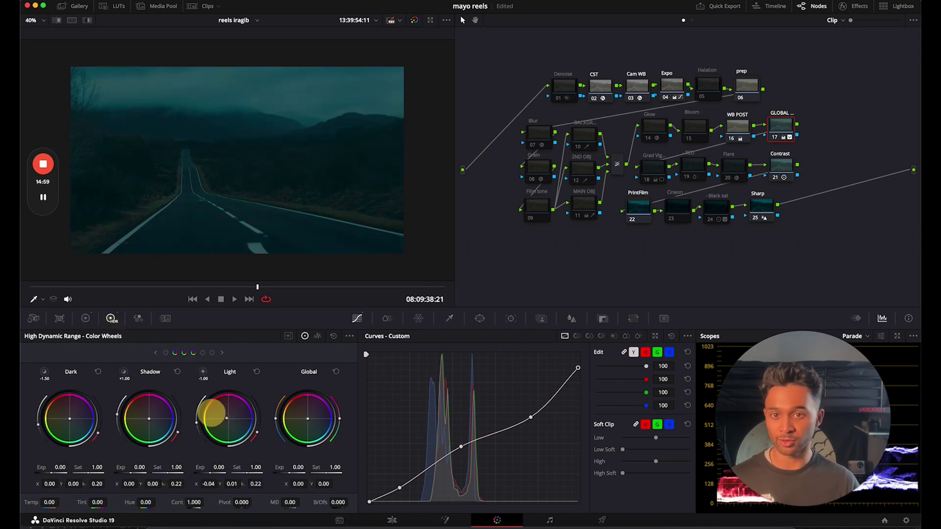
mouse_move(229, 418)
mouse_down()
mouse_move(235, 434)
mouse_move(228, 419)
mouse_up()
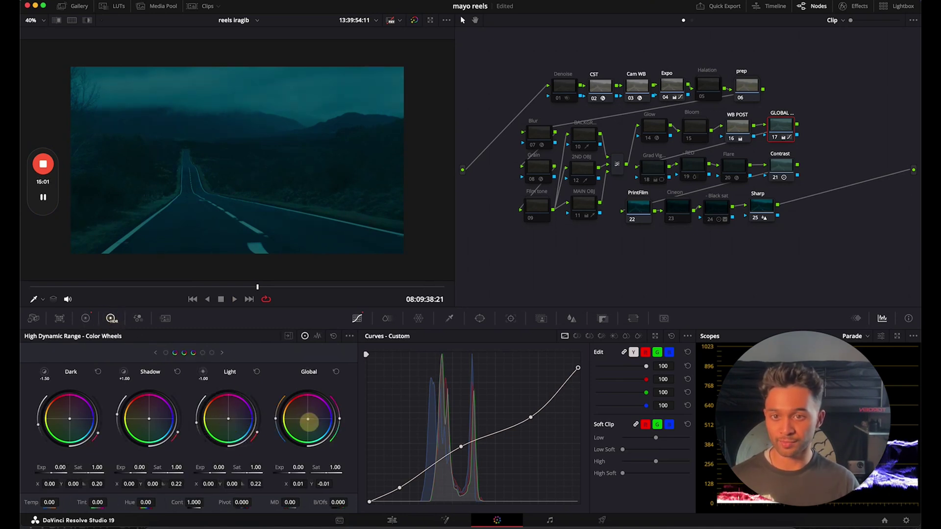
drag(307, 419, 308, 419)
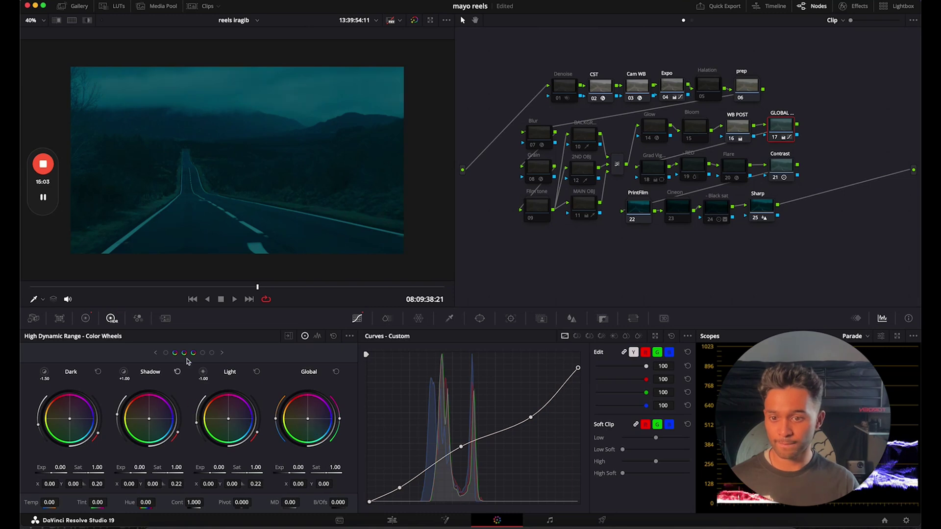
click(201, 353)
mouse_move(235, 434)
mouse_down()
mouse_move(219, 403)
mouse_move(253, 447)
mouse_move(178, 385)
mouse_move(237, 410)
mouse_move(242, 439)
mouse_move(231, 413)
mouse_move(233, 439)
mouse_move(226, 431)
mouse_up()
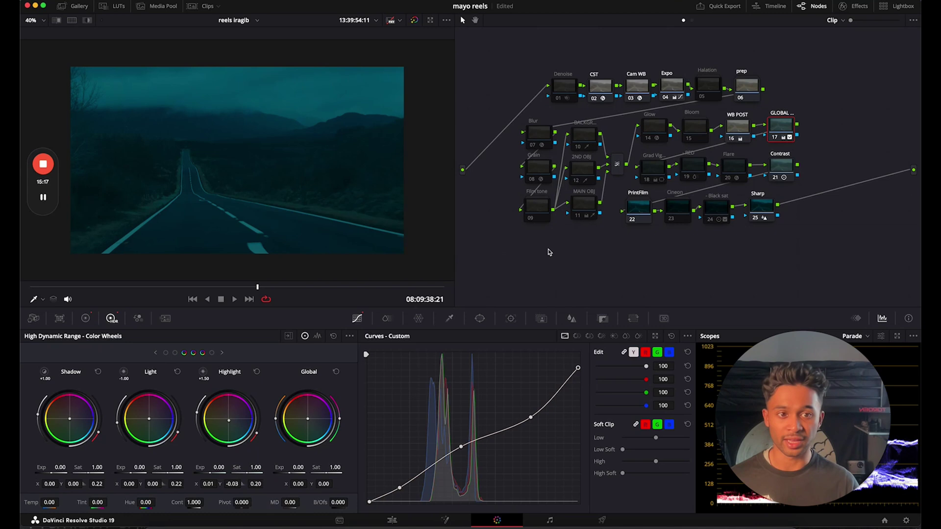
Step: Enable the RED node, reset its ColorSlice adjustments and set the density to 0.20, checking the image full screen
click(696, 172)
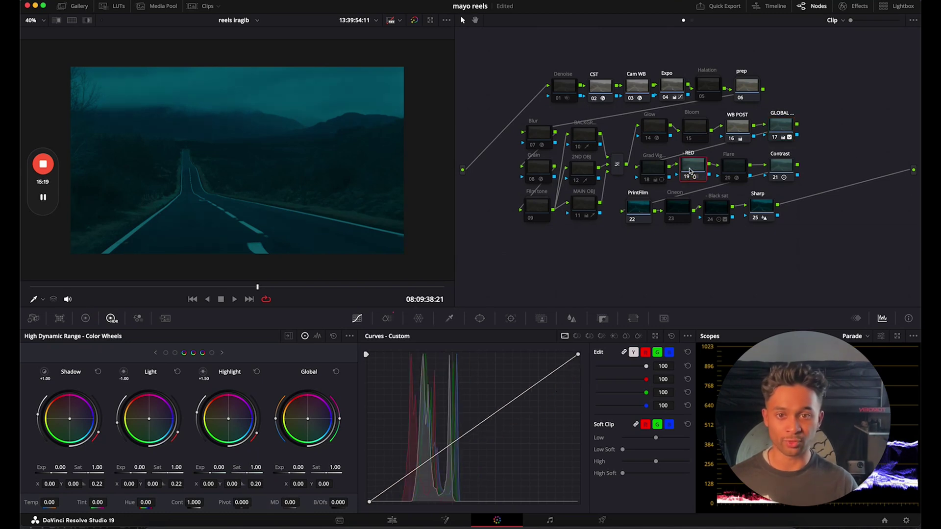
click(387, 318)
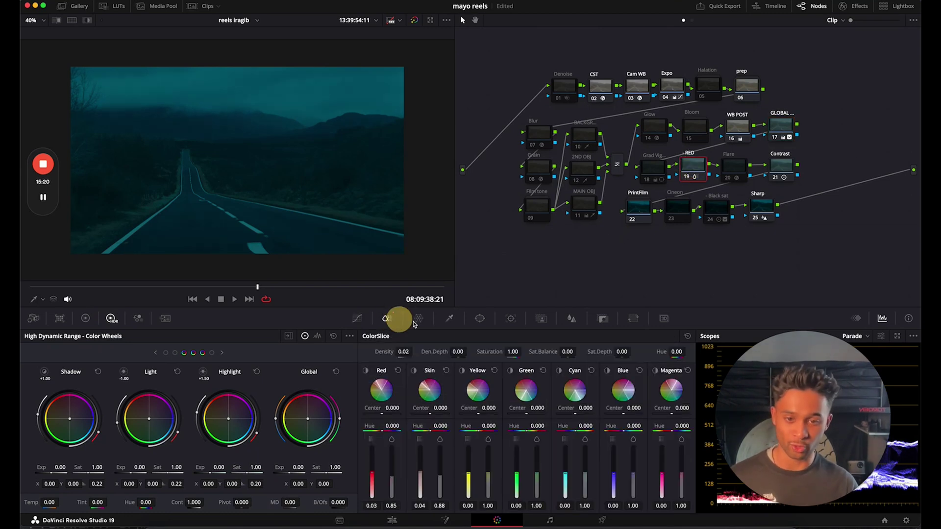
click(688, 337)
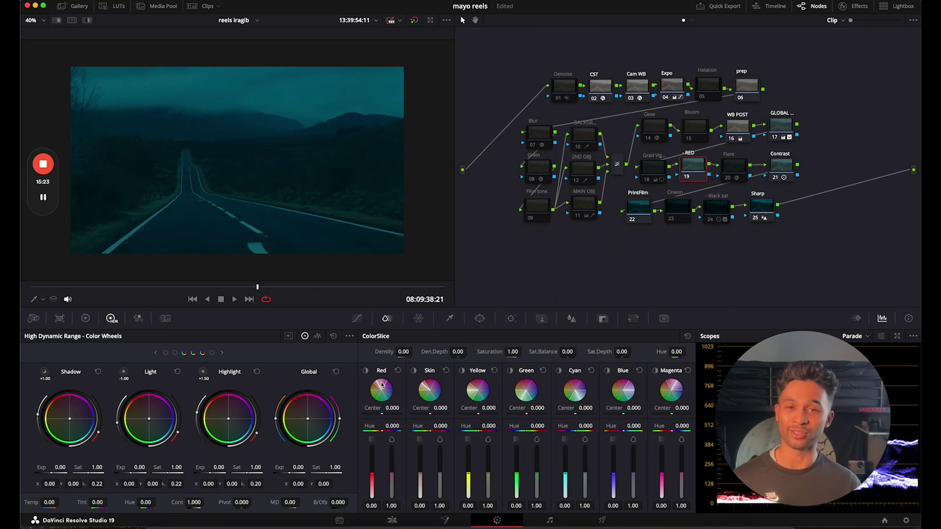
drag(404, 352, 409, 351)
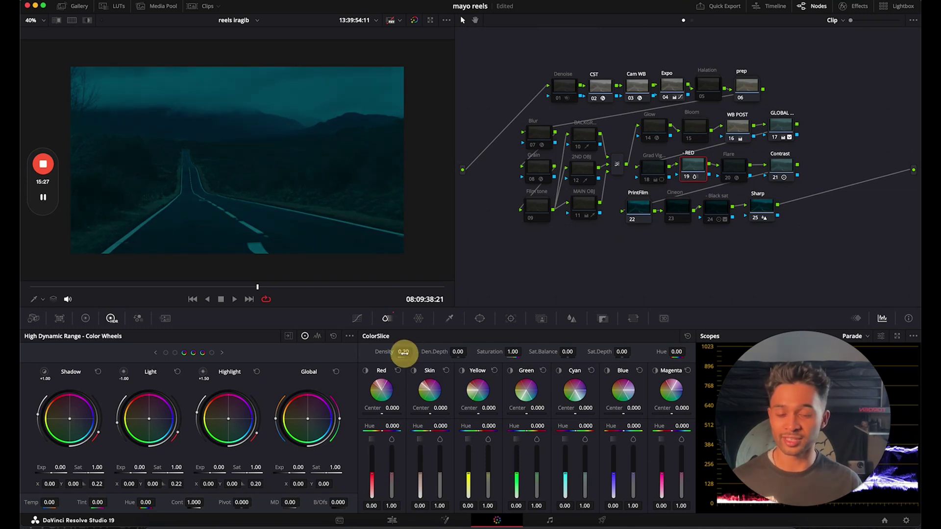
key(super+f)
key(super+f)
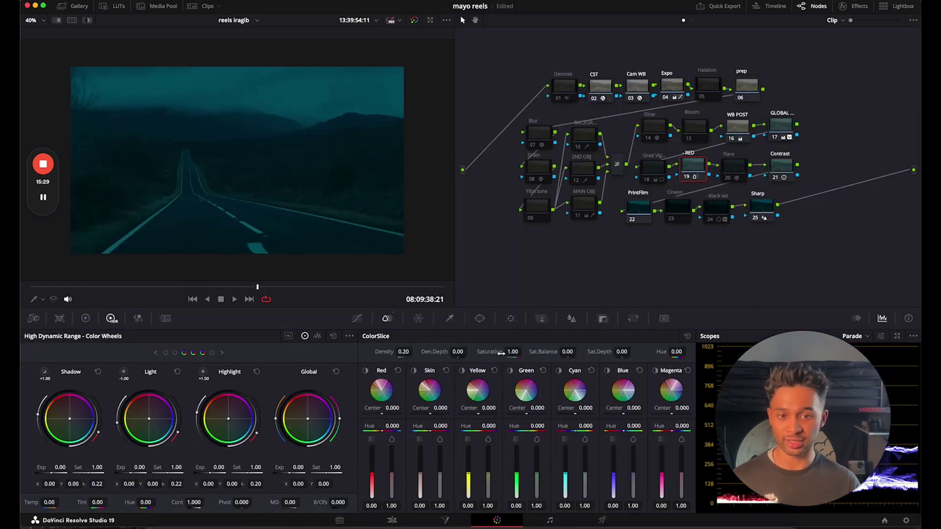
Step: Set the RED node's ColorSlice saturation to 1.18, checking the road image and its playback full screen
drag(515, 353, 520, 354)
key(super+f)
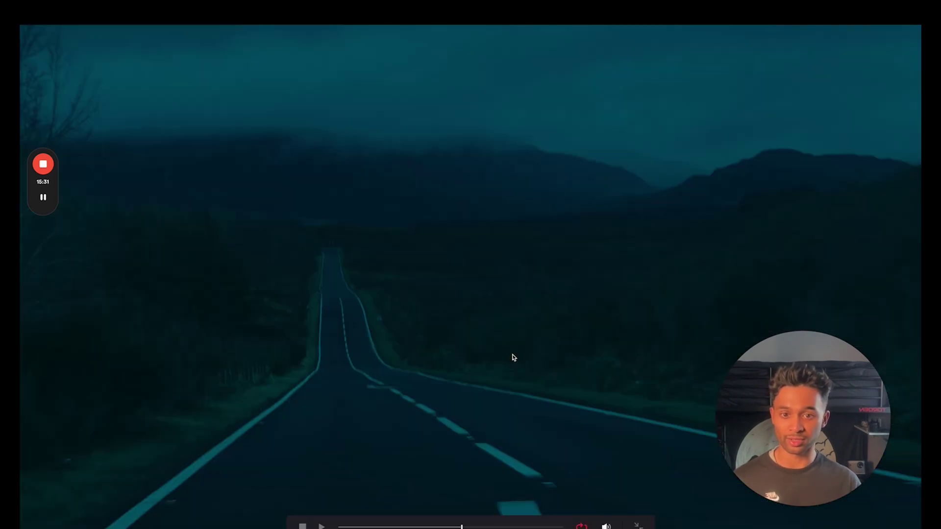
key(super+f)
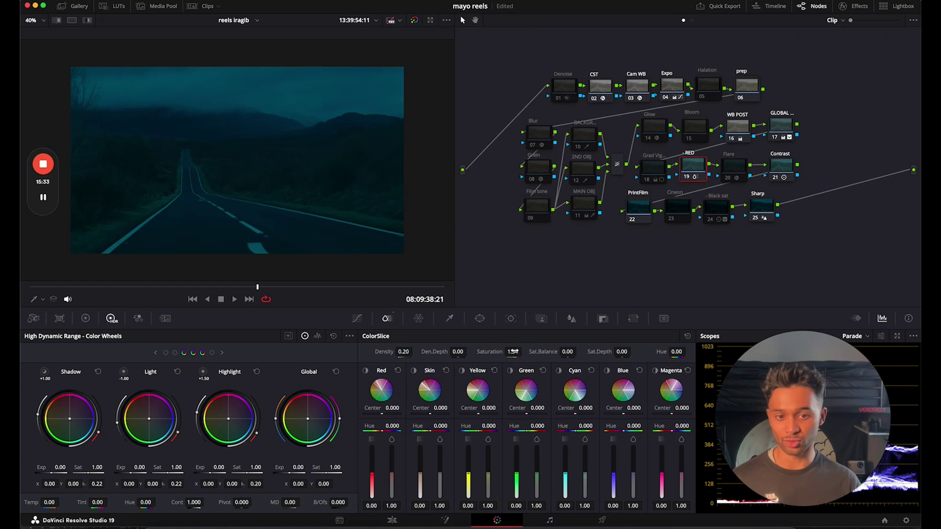
mouse_move(513, 351)
mouse_down()
mouse_move(499, 358)
mouse_move(508, 353)
mouse_up()
key(super+f)
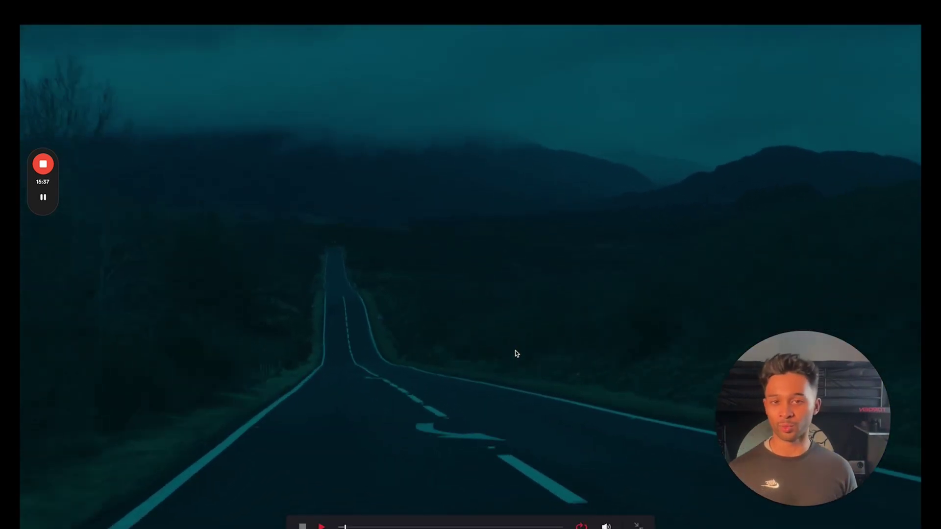
key(super+f)
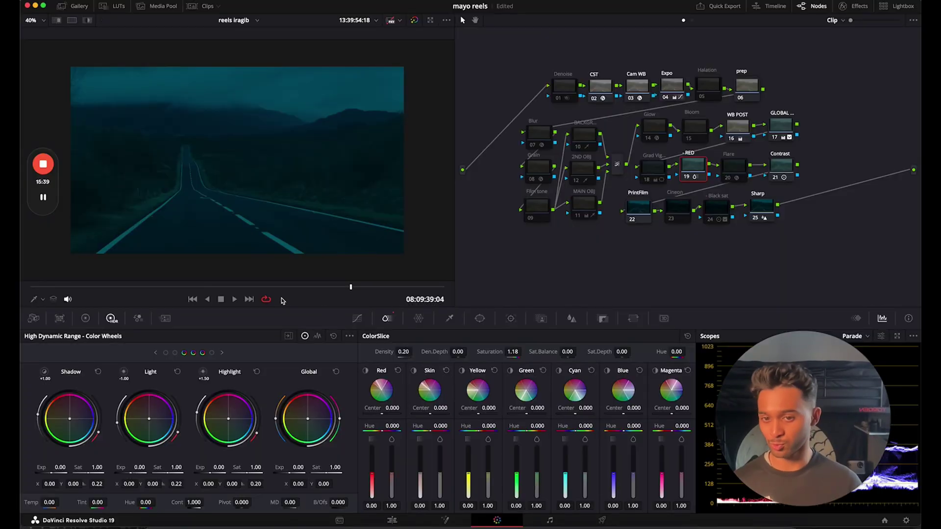
Step: Move to the next clip, the coastal landscape with the sheep, and delete its entire existing node tree
click(249, 299)
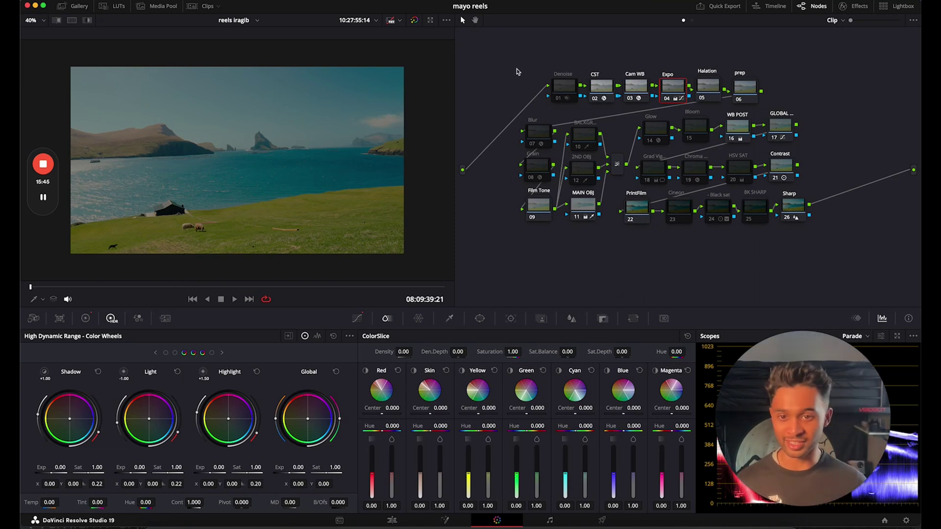
drag(502, 70, 858, 244)
key(Delete)
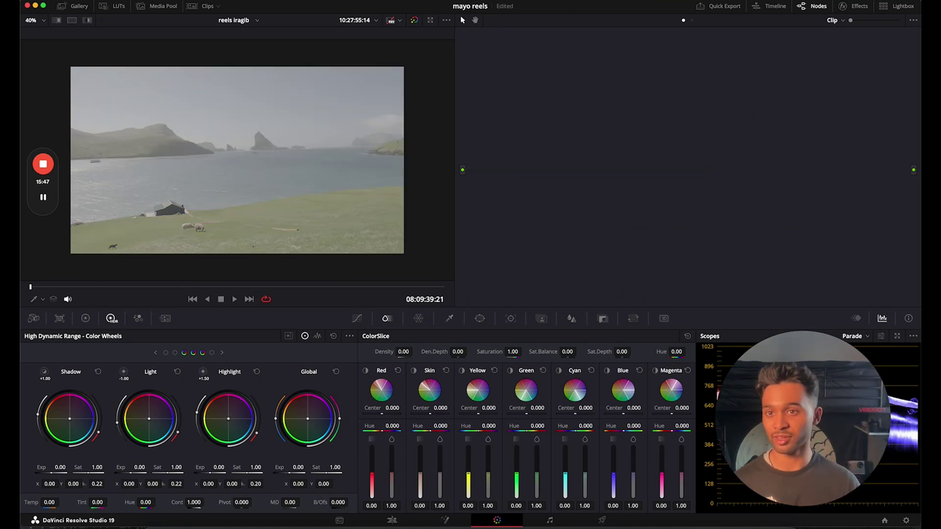
Step: Apply the DIGIFILM 2.5 grade from the PowerGrade 3 album to the coastal clip and close the gallery
click(69, 7)
right_click(507, 123)
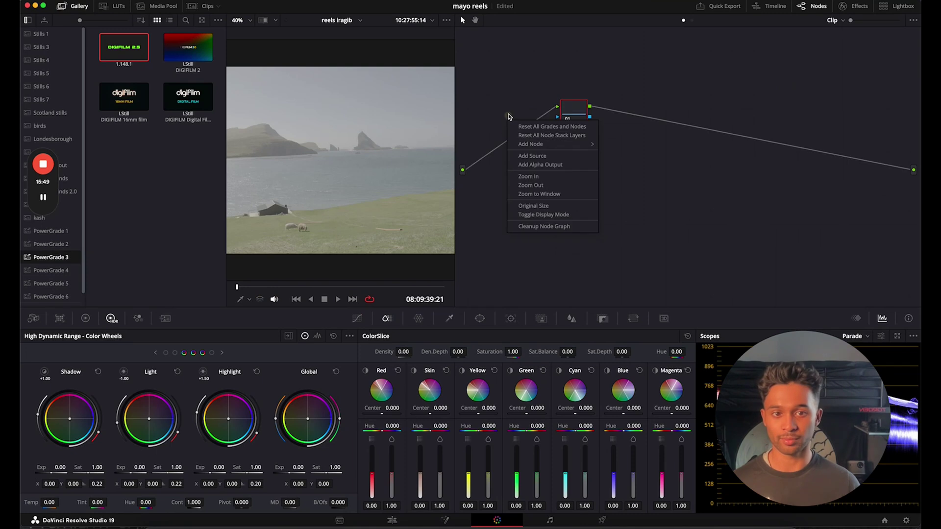
right_click(122, 51)
click(147, 77)
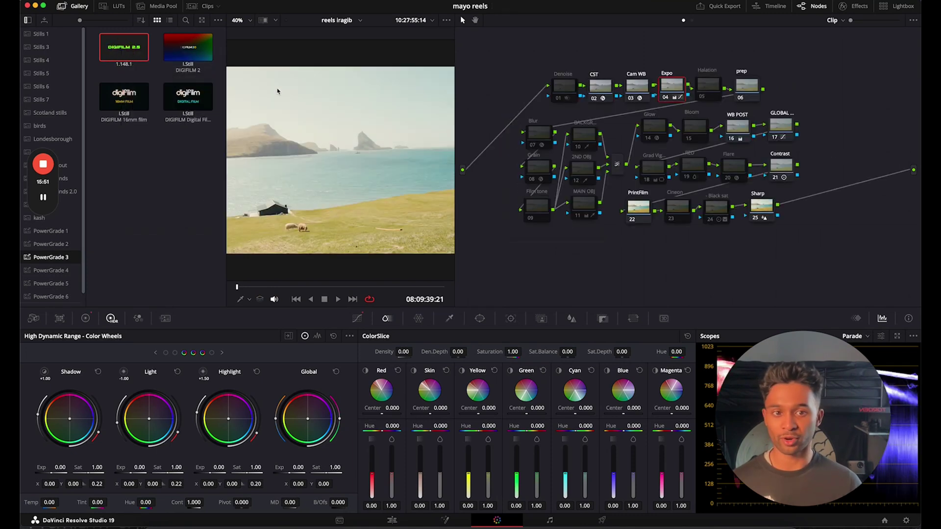
click(74, 6)
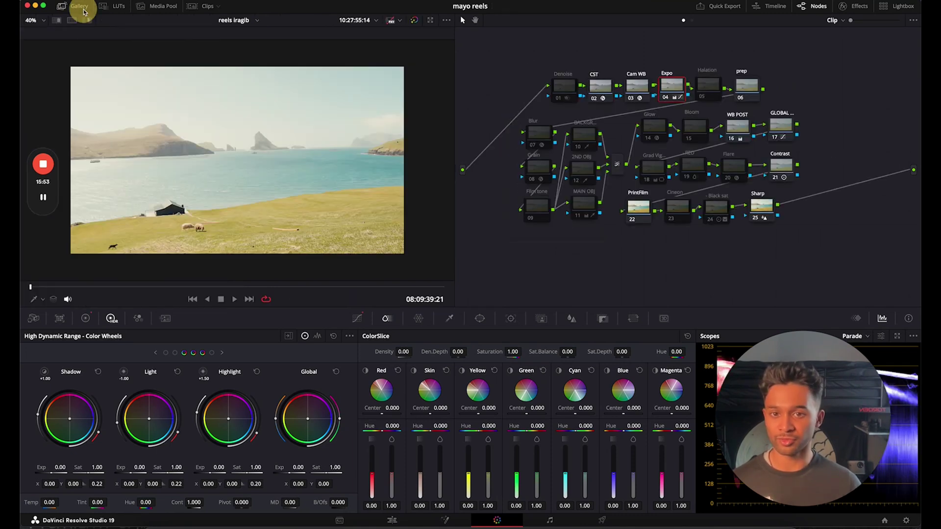
Step: On the CST node, set the input color space to Sony S-Gamut3.Cine and the input gamma to Sony S-Log3
click(602, 89)
click(856, 6)
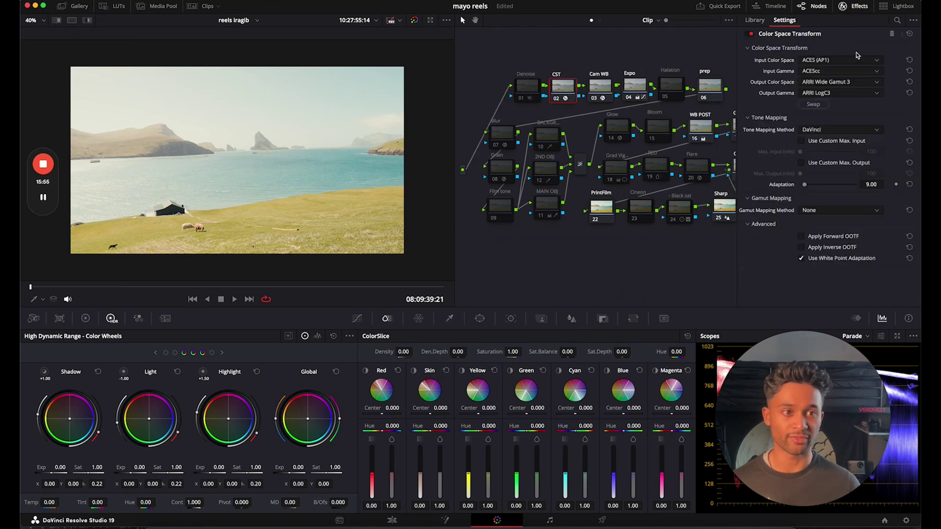
click(841, 60)
scroll(844, 122, down, 5)
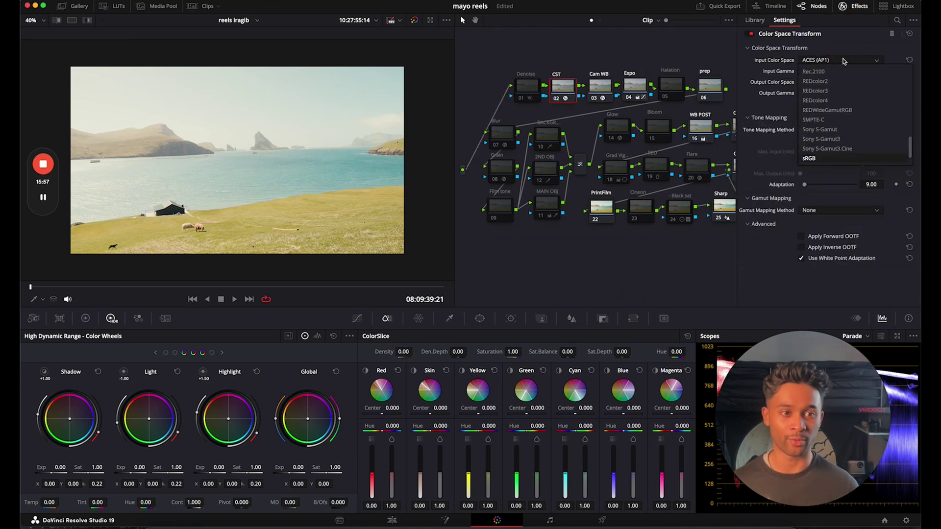
click(845, 59)
click(835, 71)
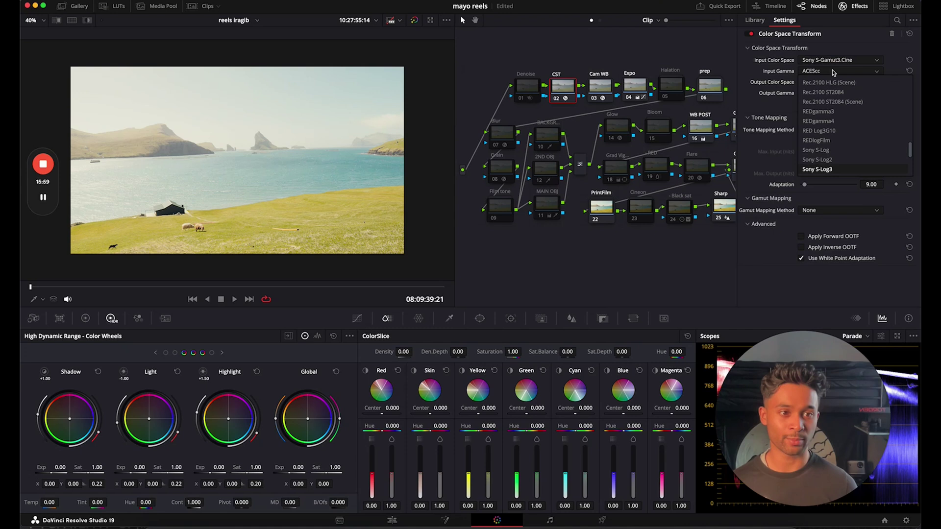
click(833, 112)
click(855, 5)
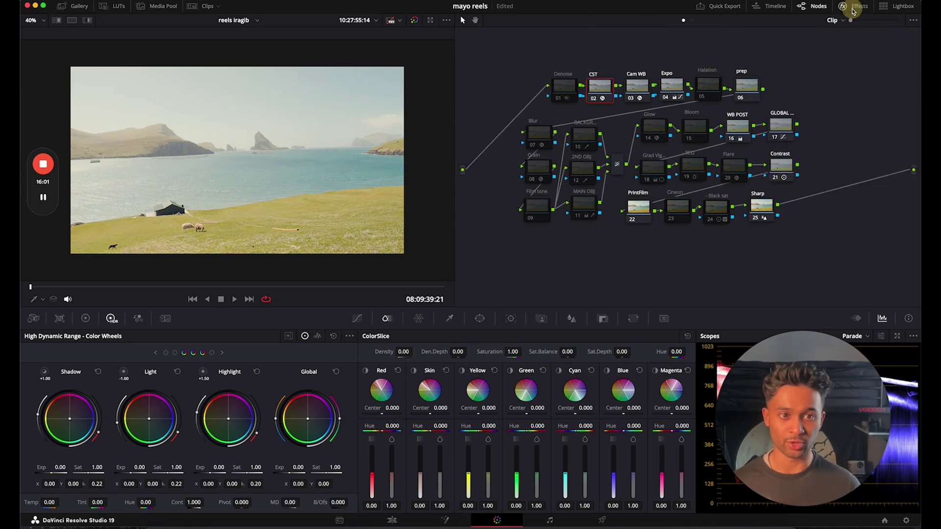
Step: On the Expo node, set the master offset to 17.55 and gain to 0.92, comparing graded and ungraded playback full screen
click(671, 87)
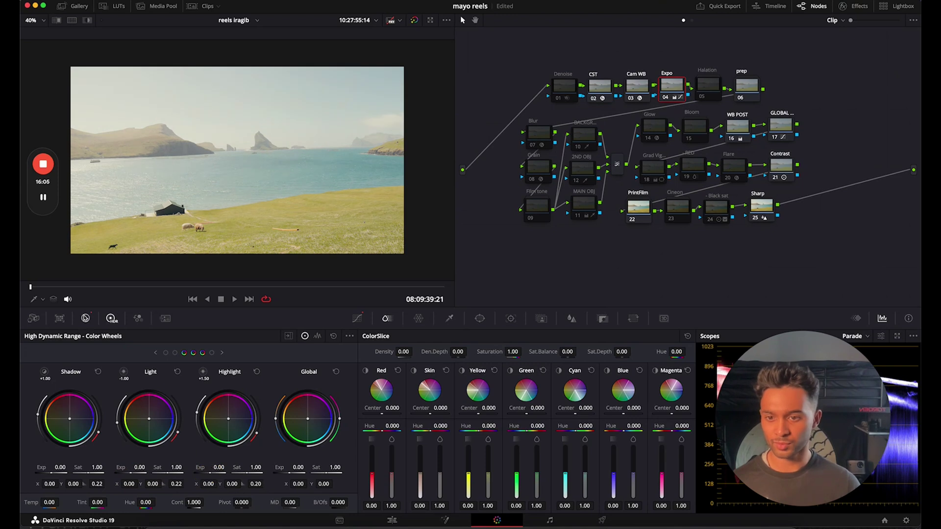
click(85, 318)
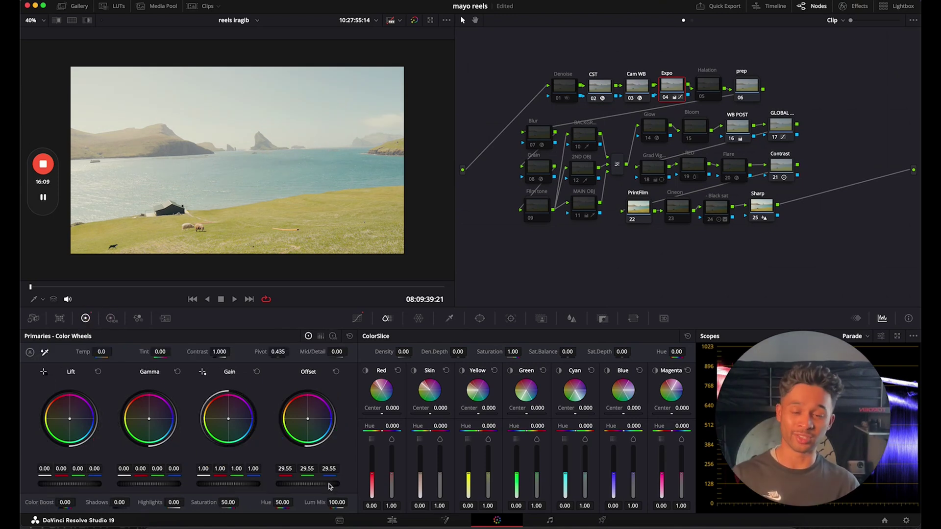
drag(329, 486, 142, 493)
mouse_move(225, 485)
mouse_down()
mouse_move(193, 487)
mouse_move(210, 489)
mouse_up()
key(super+f)
key(space)
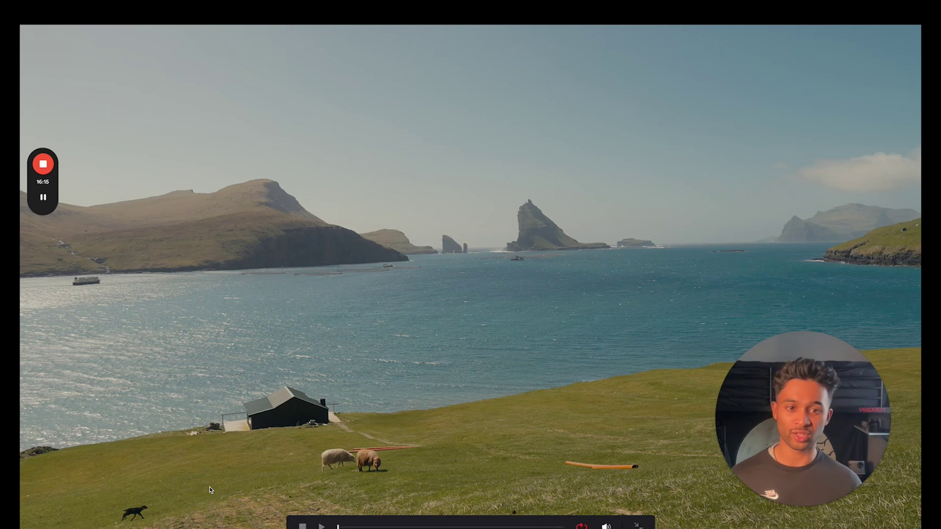
key(shift+d)
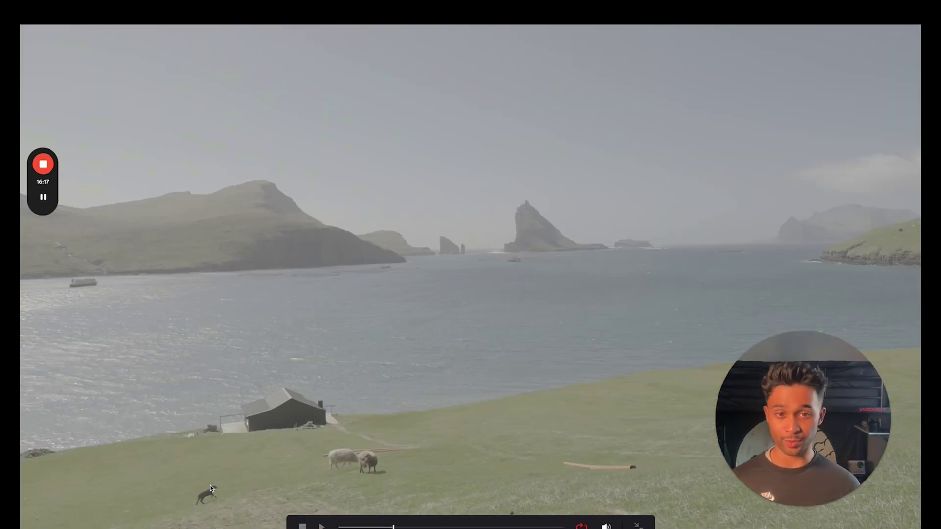
key(shift+d)
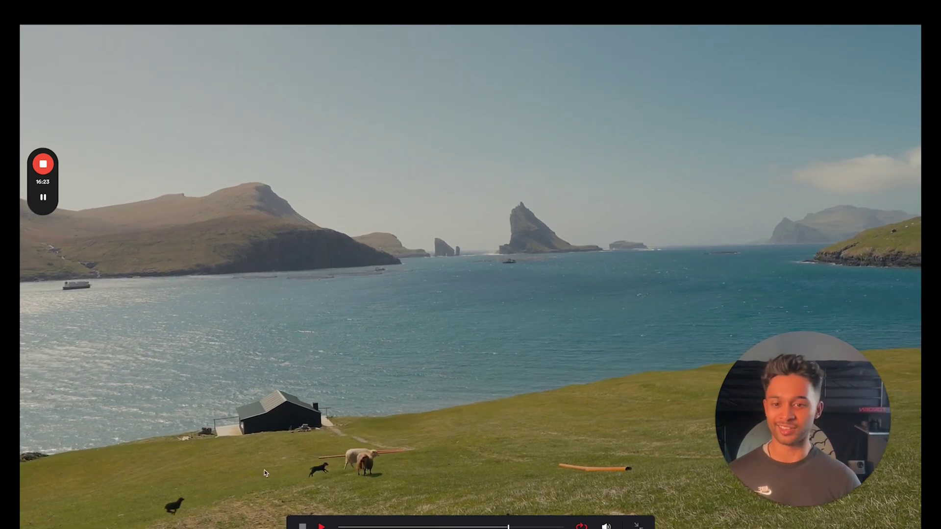
key(Escape)
scroll(288, 253, up, 1)
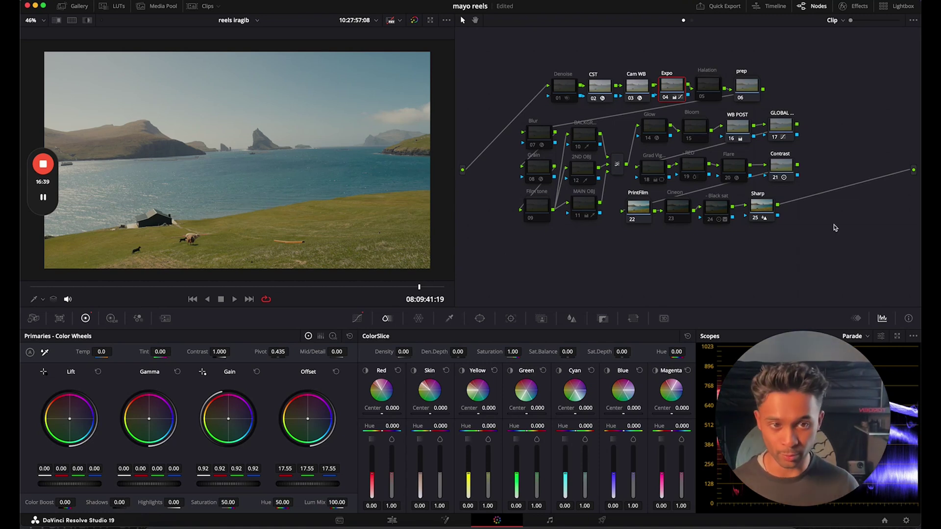
Step: Set the Contrast node's contrast to 1.225 and check the image full screen
click(787, 165)
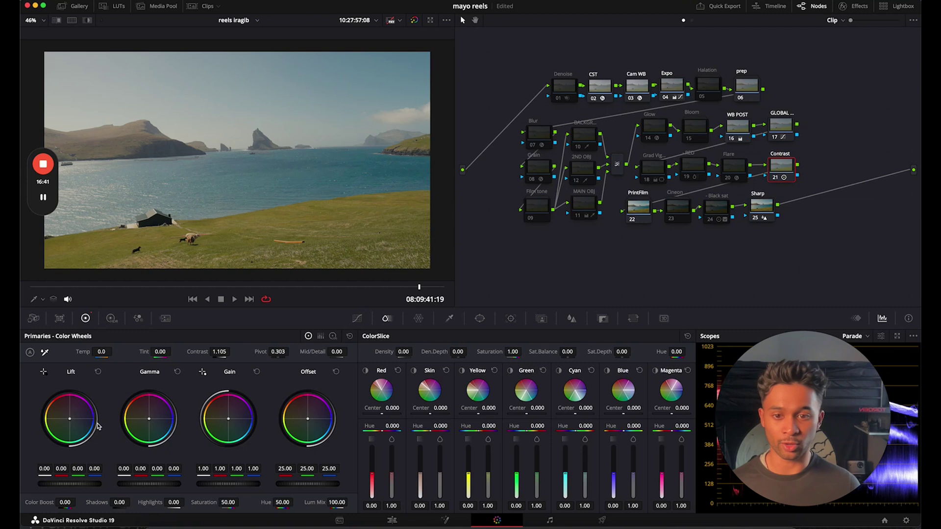
mouse_move(219, 352)
mouse_down()
mouse_move(248, 338)
mouse_move(219, 351)
mouse_up()
key(super+f)
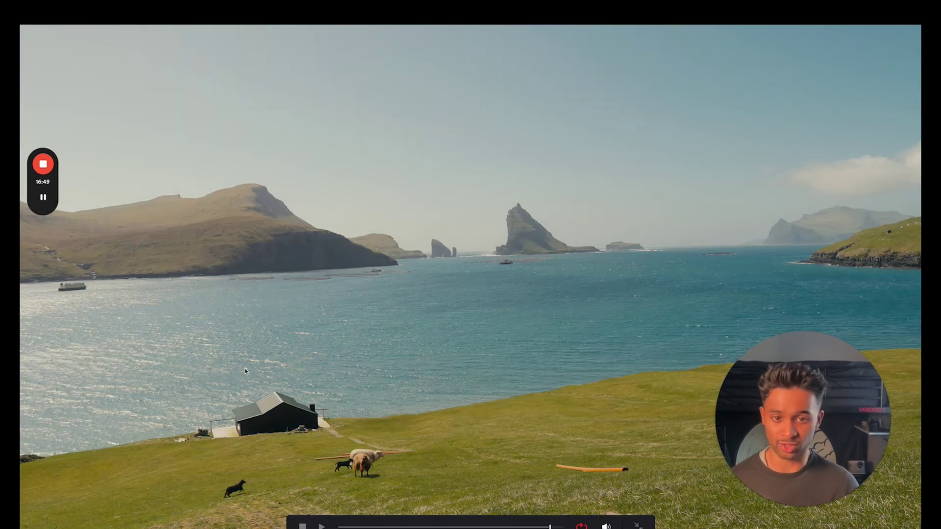
key(super+f)
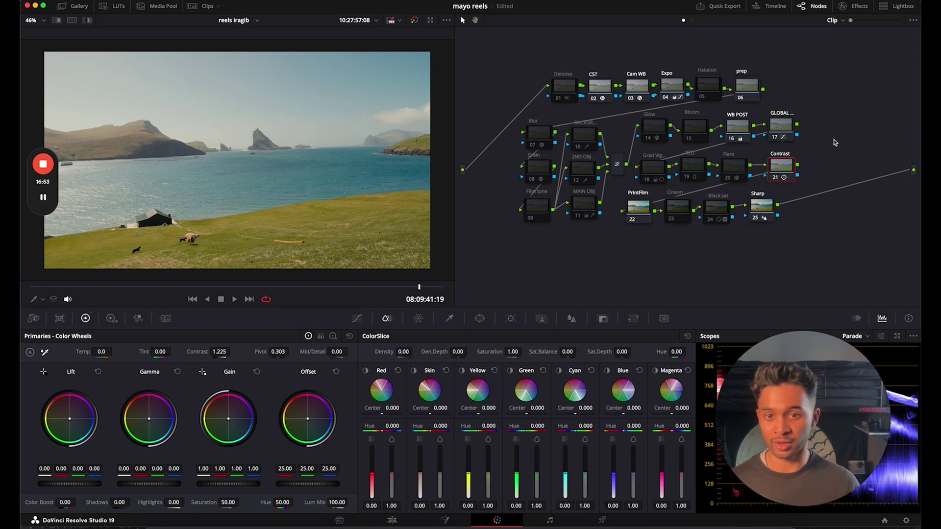
Step: On the GLOBAL node's Color Warper, pull the grass-tone point outward to Hue 0.79 and Sat 1.18, checking the image full screen
click(781, 126)
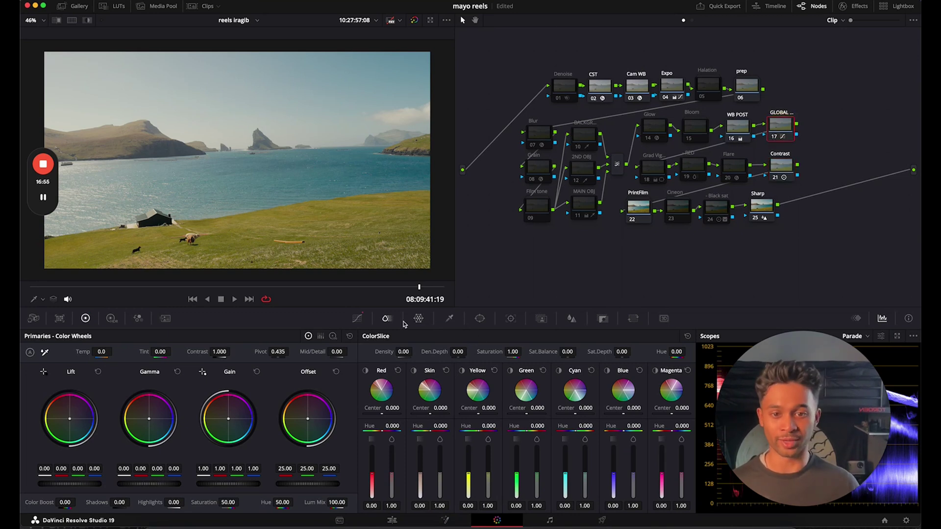
click(358, 317)
click(417, 318)
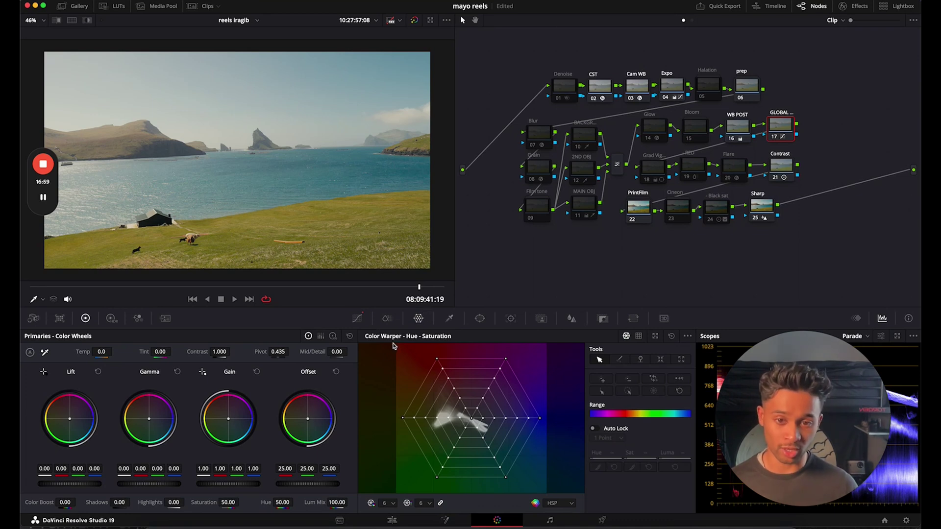
click(449, 418)
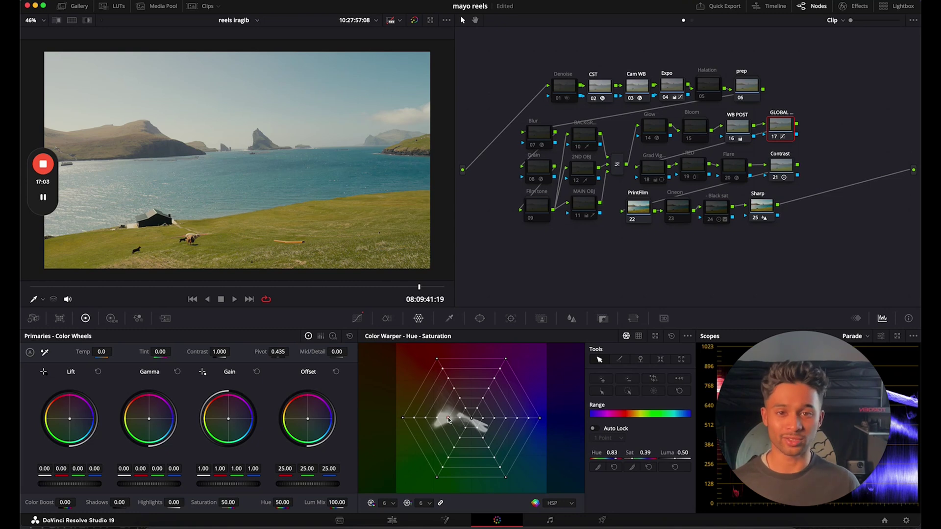
drag(448, 420, 440, 420)
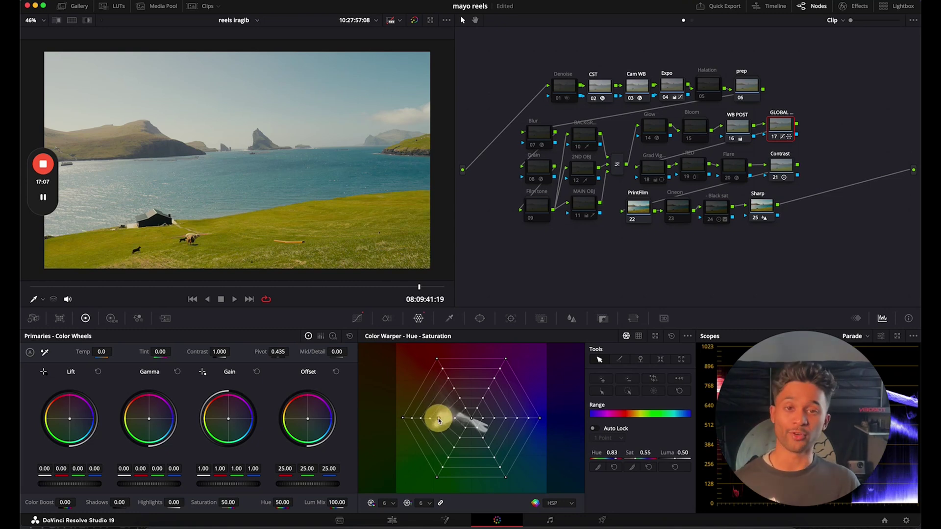
drag(439, 420, 404, 433)
key(super+f)
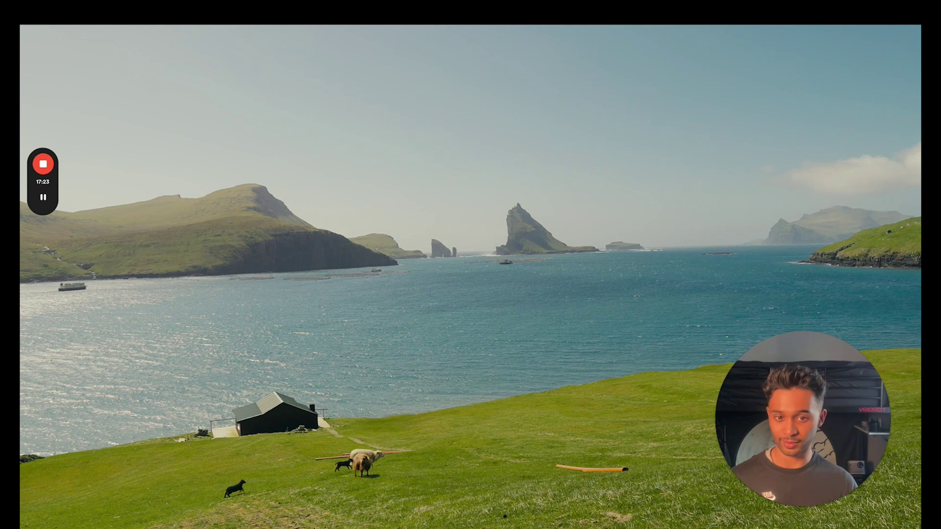
key(Escape)
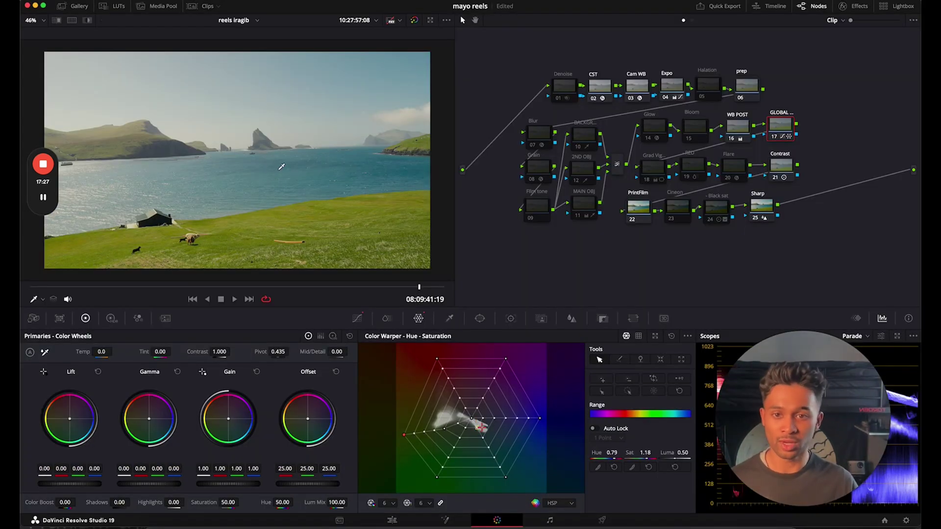
Step: Shift the Color Warper's sea-blue point to Hue 0.50 and Sat 0.31, checking the playback full screen
drag(480, 434, 482, 439)
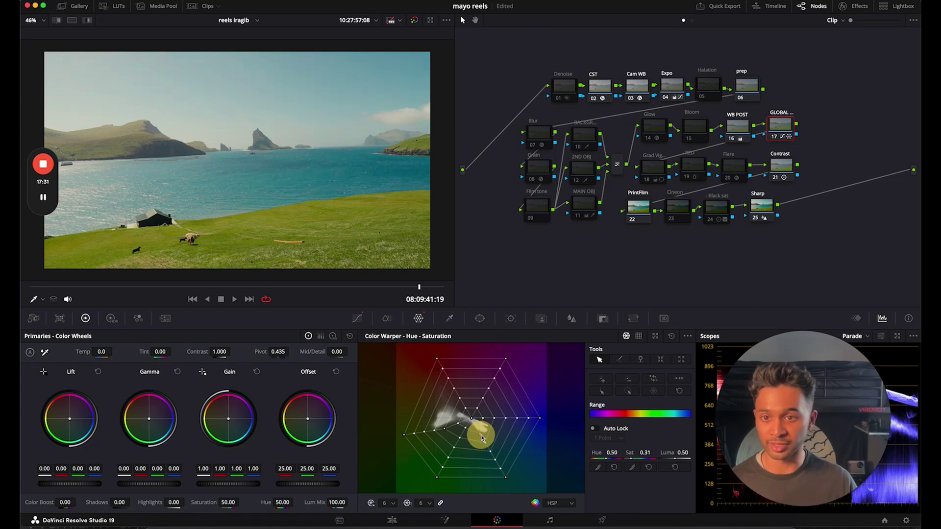
key(super+f)
key(shift+d)
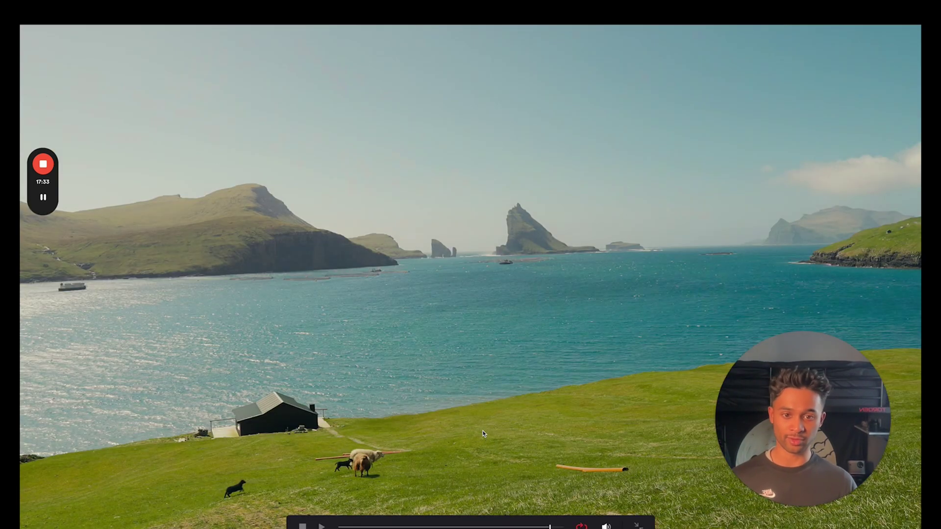
key(space)
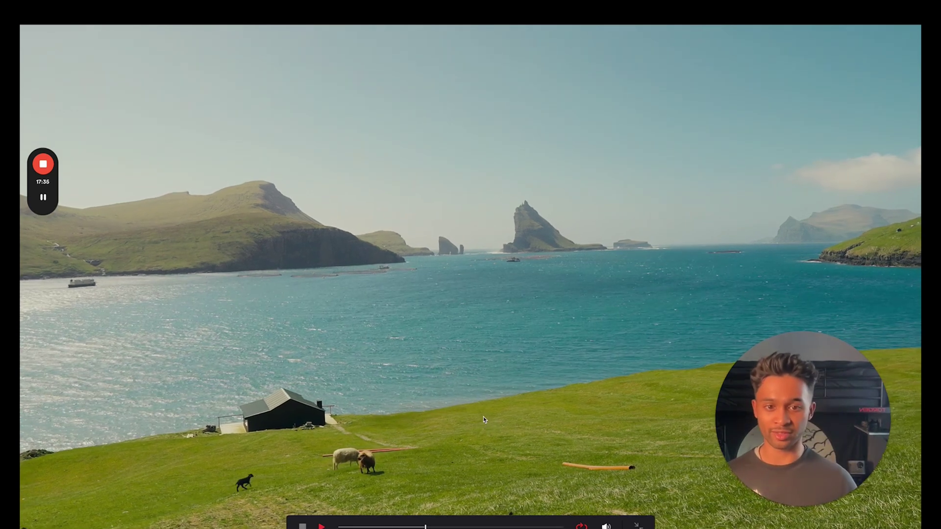
key(space)
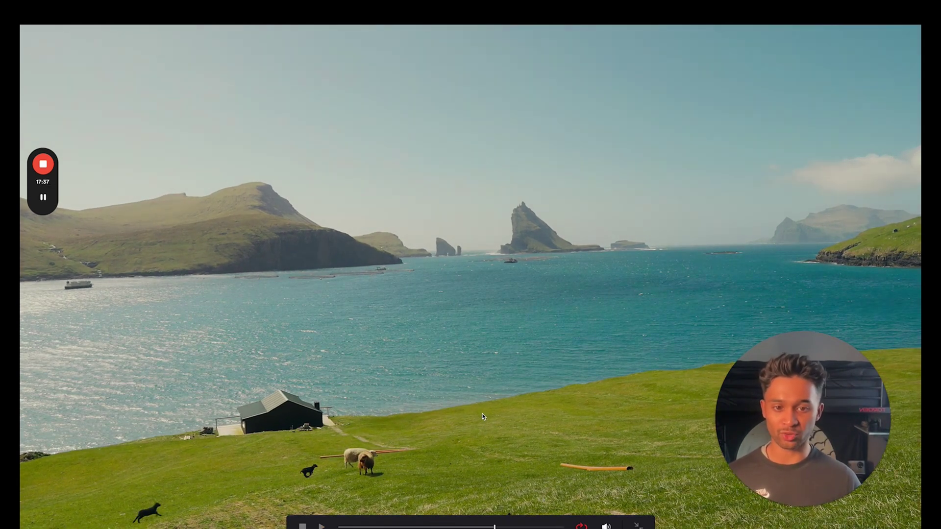
key(space)
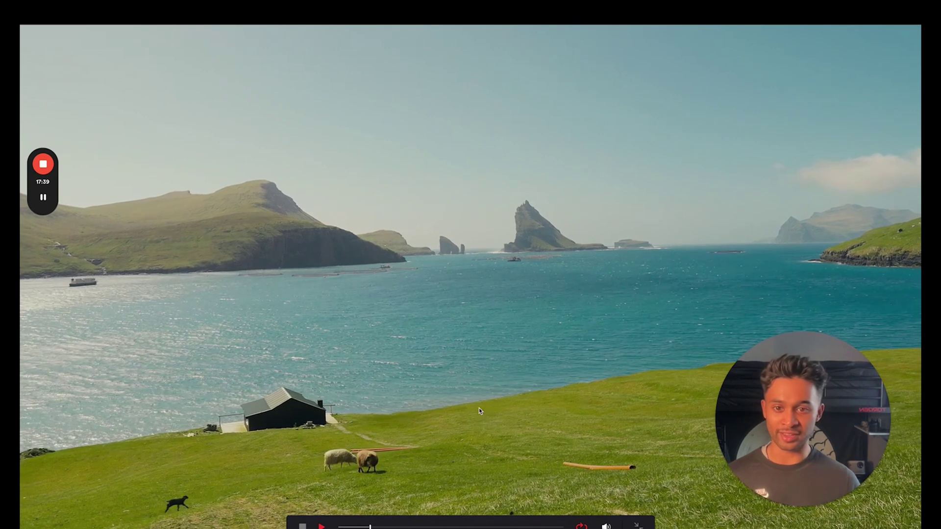
key(Escape)
Step: Enable the RED node, set its ColorSlice saturation to 1.12 and check the image full screen
click(689, 171)
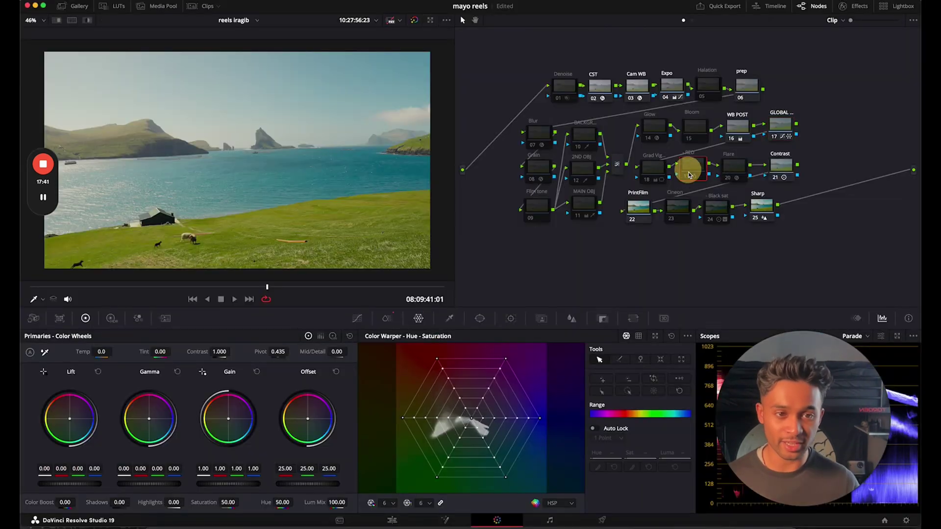
click(387, 319)
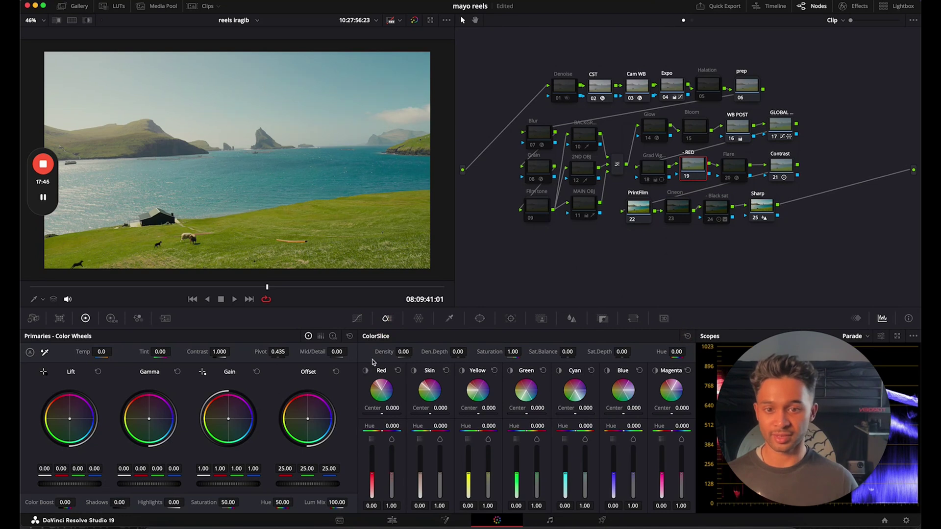
mouse_move(405, 352)
mouse_down()
mouse_move(384, 349)
mouse_move(395, 351)
mouse_up()
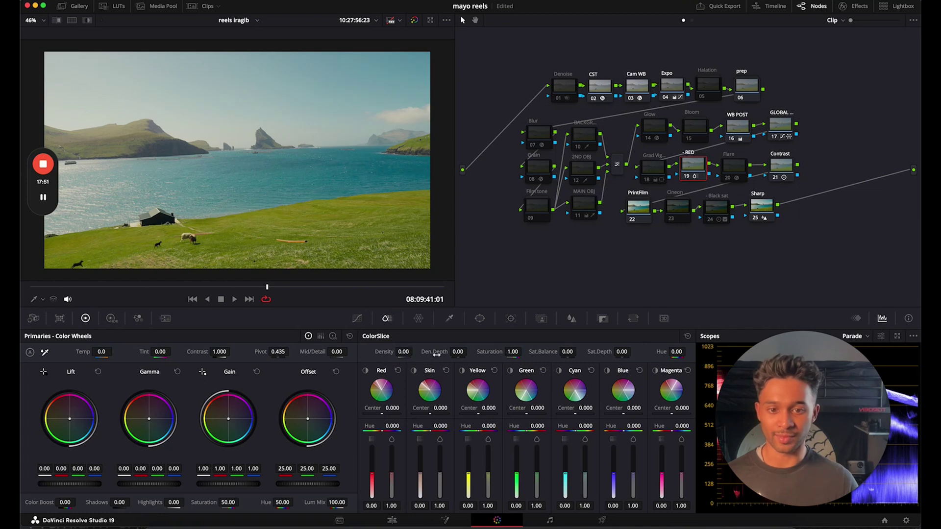
mouse_move(512, 351)
mouse_down()
mouse_move(524, 351)
mouse_move(504, 353)
mouse_move(515, 343)
mouse_move(510, 353)
mouse_up()
key(super+f)
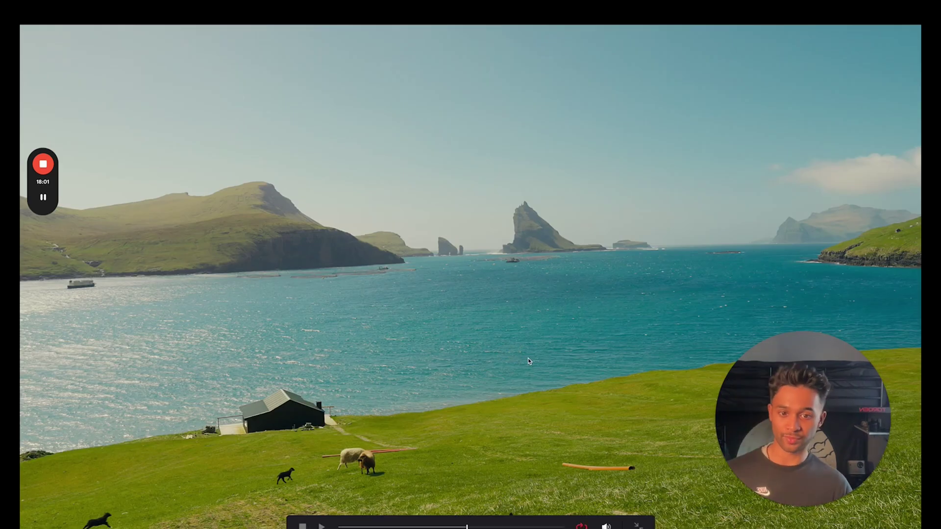
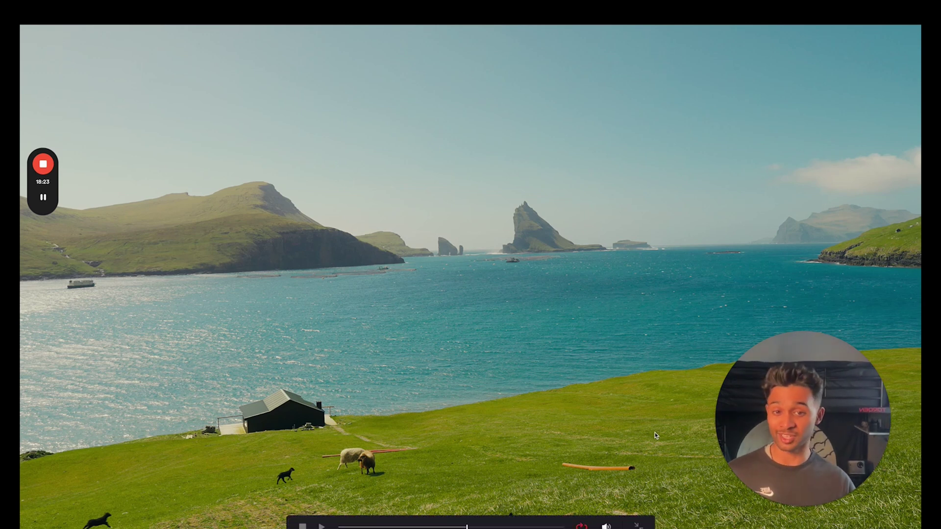
key(Escape)
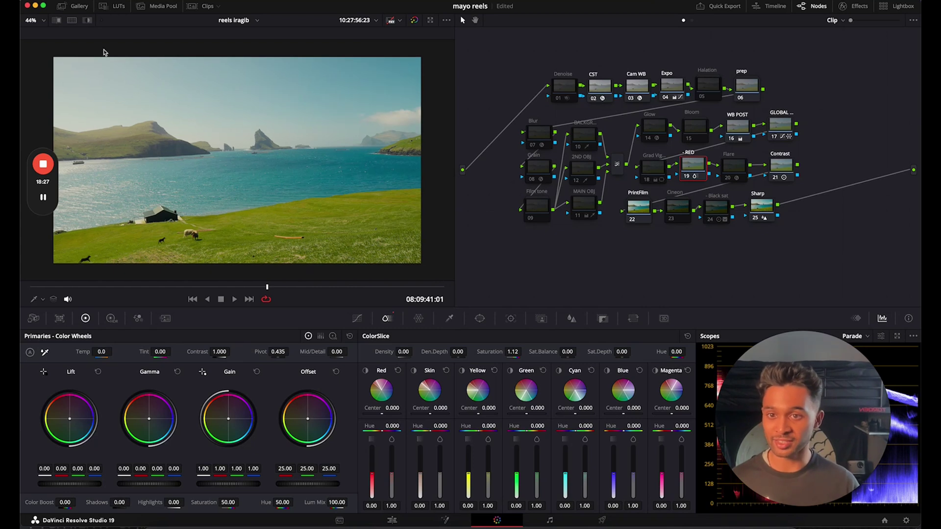
Step: Add a serial node after GLOBAL with a gradient window over the sky, at about Pan 45, Tilt 57, Rotate -10 and Soft 6.4
click(781, 124)
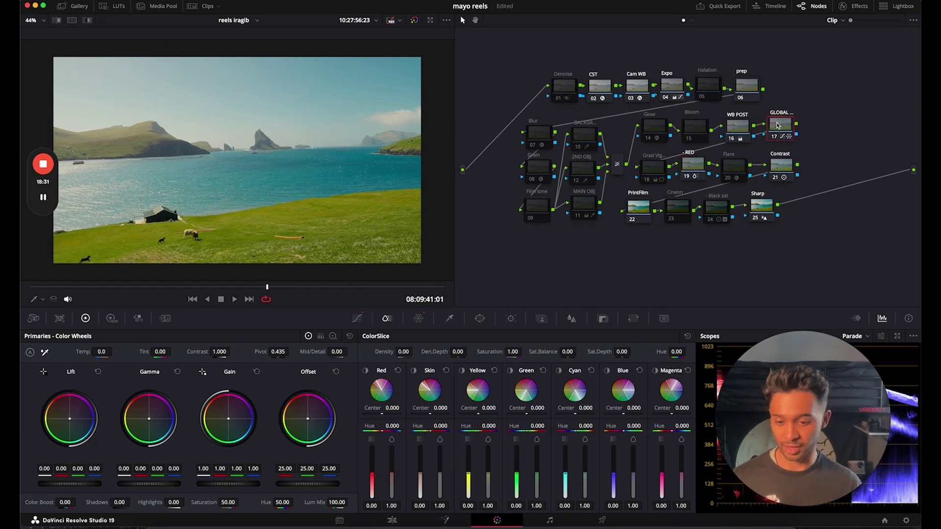
key(alt+s)
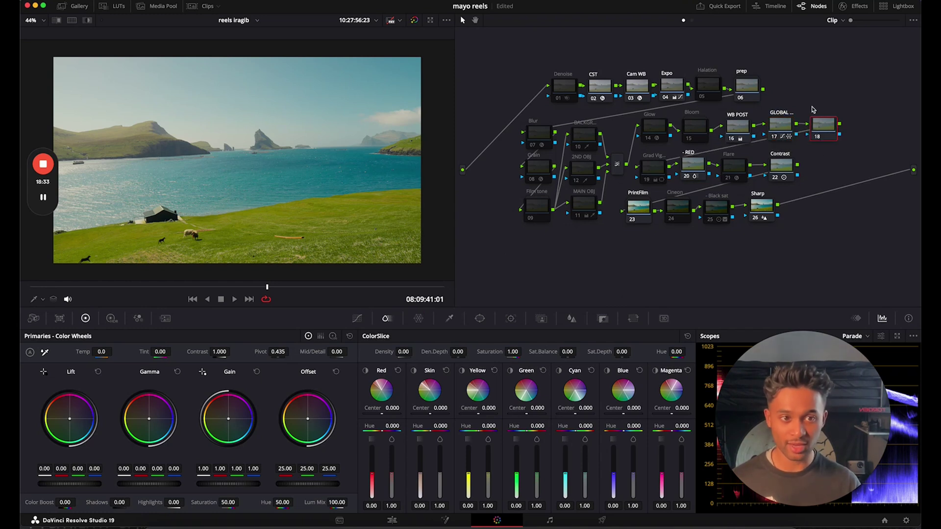
click(480, 319)
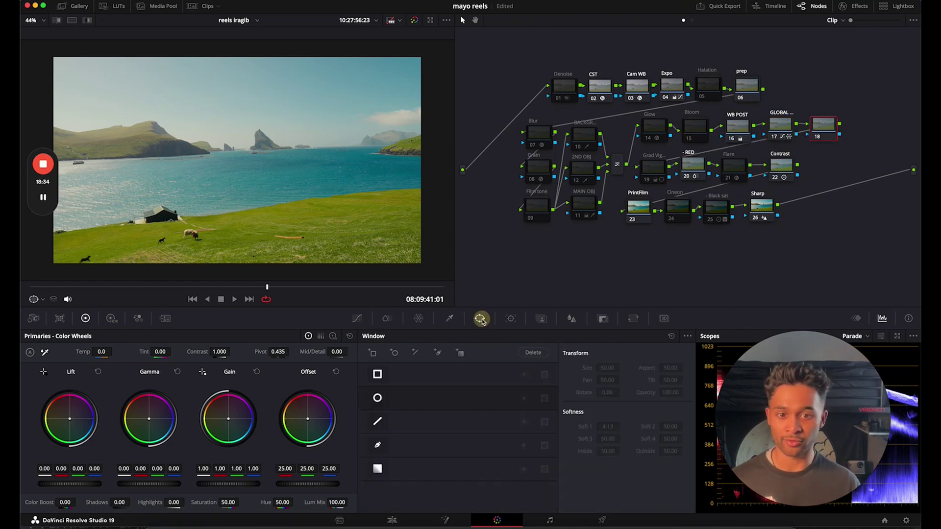
click(378, 470)
drag(237, 179, 256, 214)
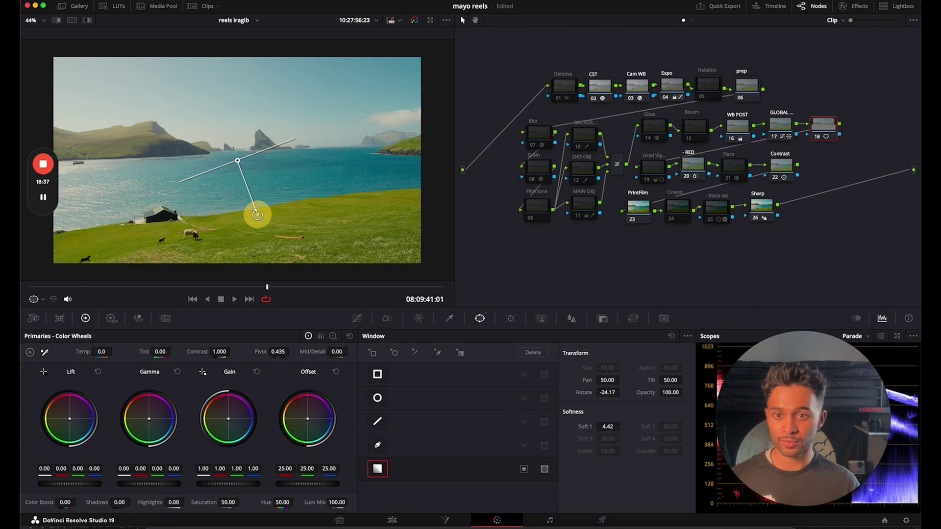
key(shift+h)
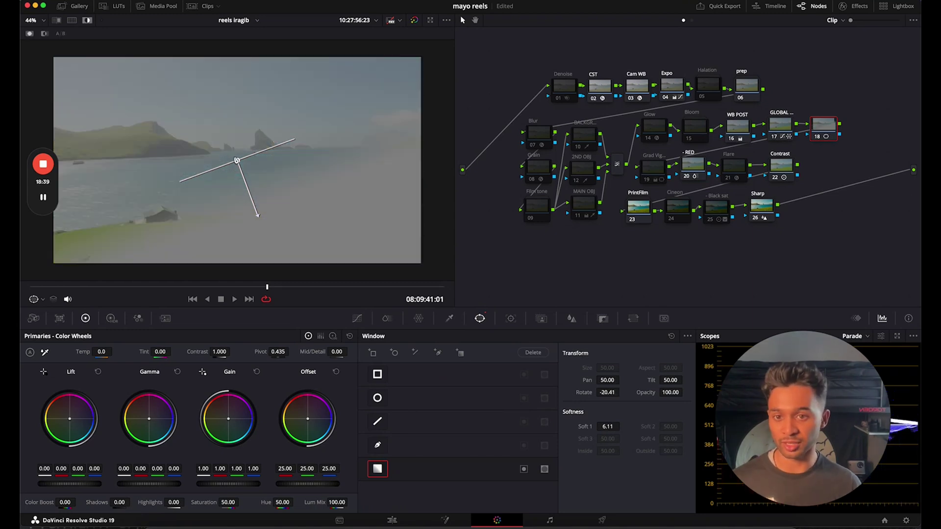
drag(236, 161, 197, 105)
drag(216, 161, 208, 167)
key(shift+h)
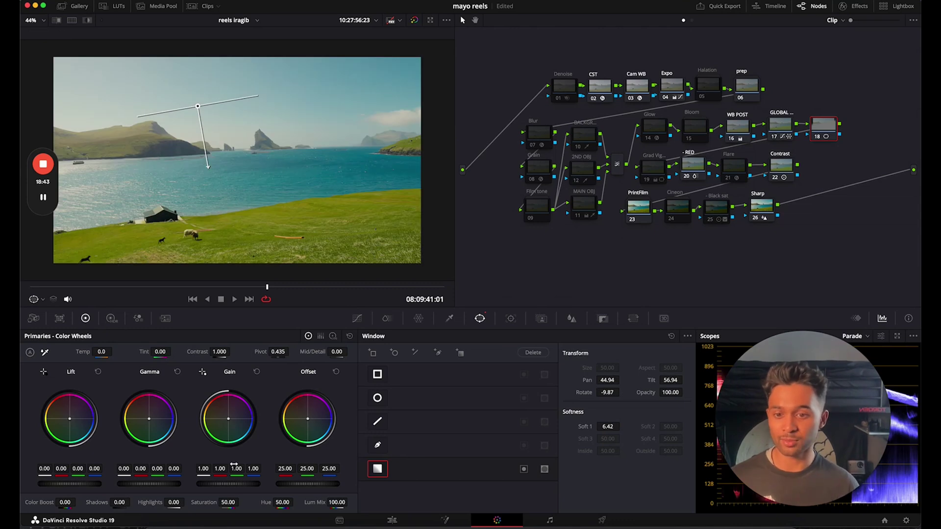
Step: On the sky node's HDR Light wheel, set exposure to -0.30 and push the color to X 0.01, Y -0.01, checking the image full screen
click(112, 319)
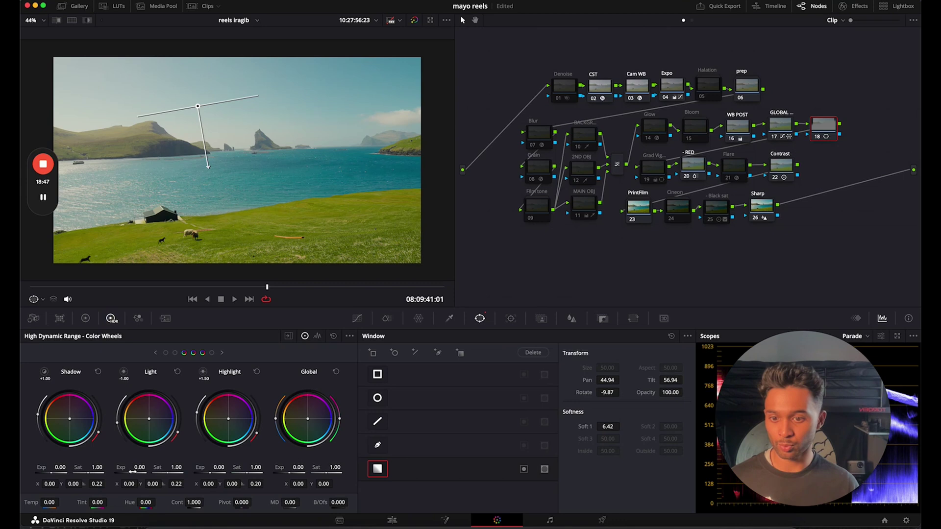
drag(133, 473, 90, 472)
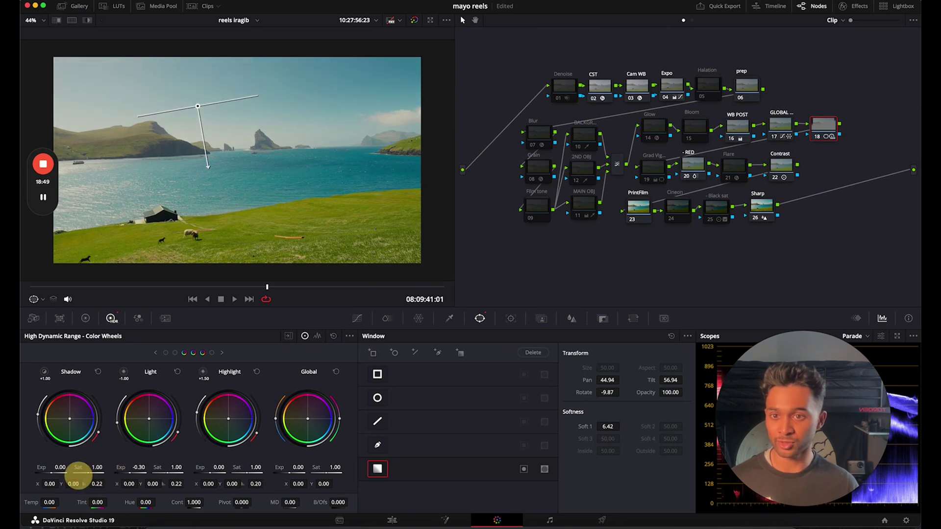
key(super+f)
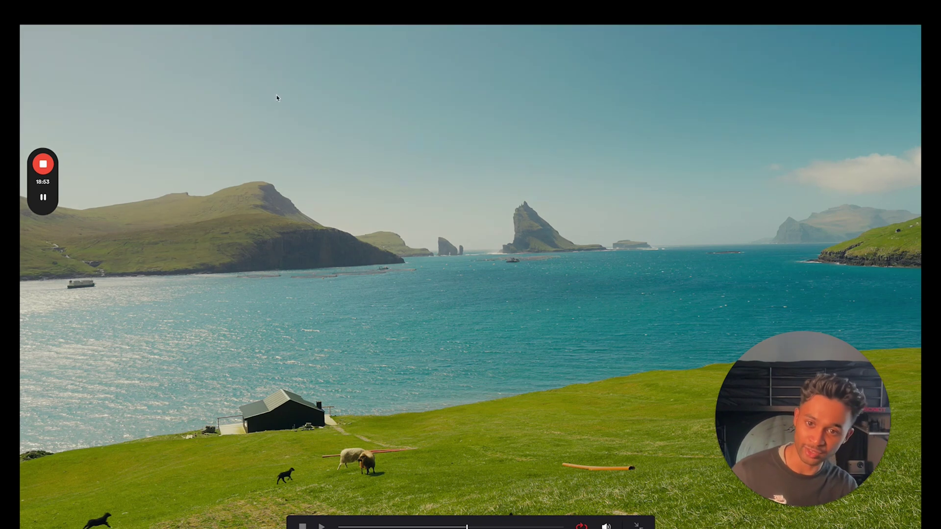
key(Escape)
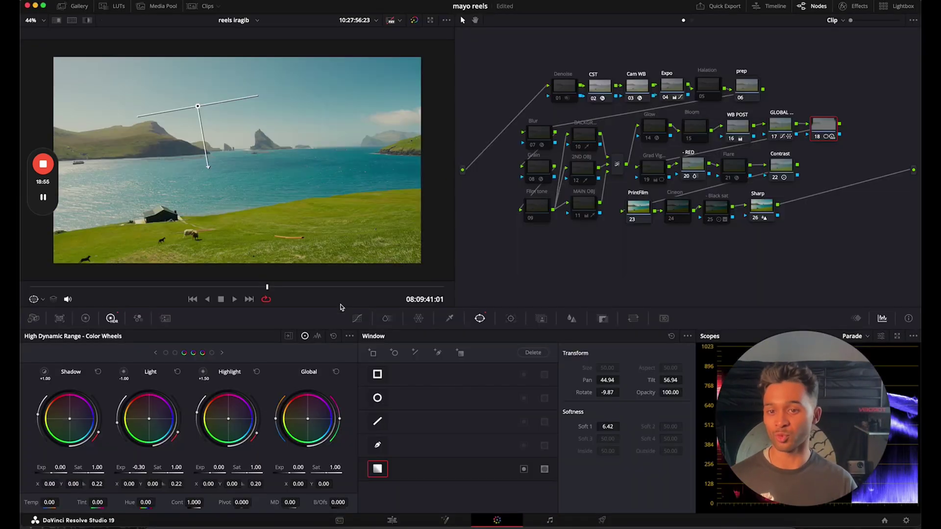
drag(149, 420, 148, 418)
key(super+f)
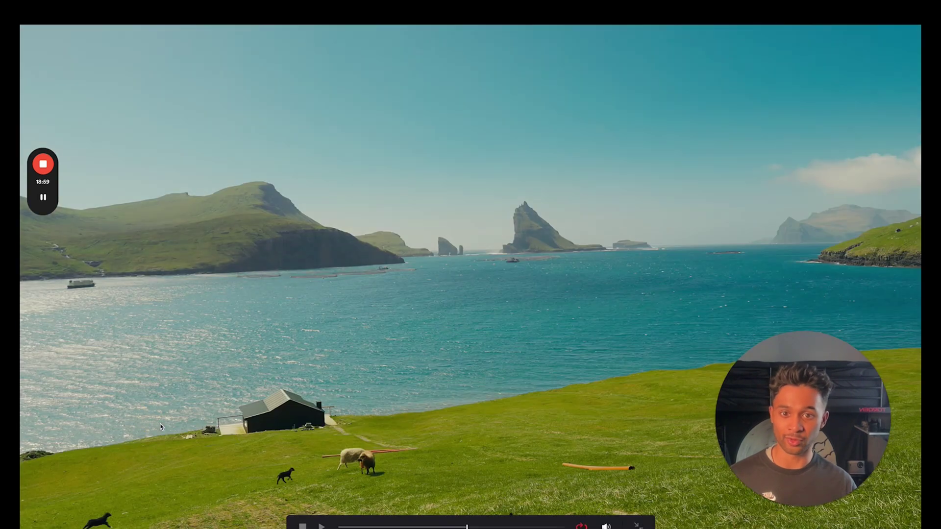
key(Escape)
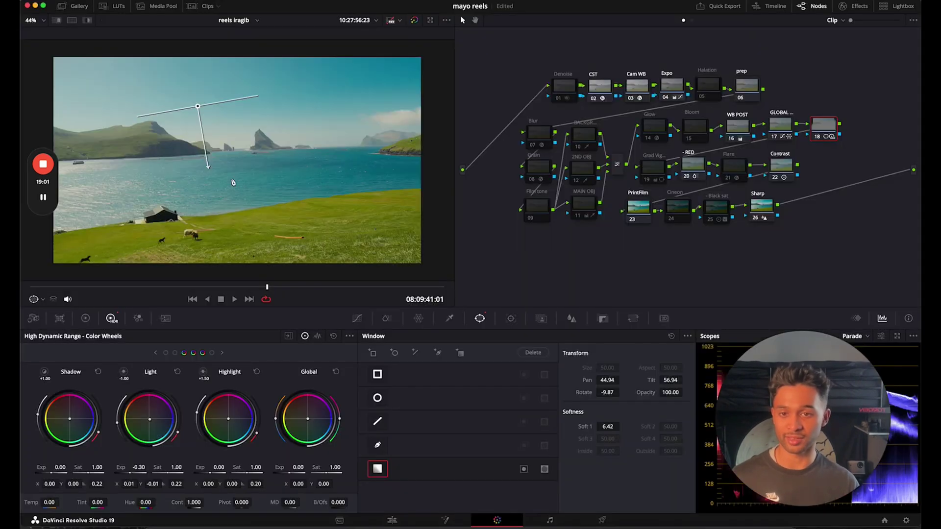
Step: Widen the sky gradient to about Soft 12.16 and Rotate -18.91, comparing graded and ungraded versions full screen
drag(205, 168, 235, 214)
key(super+f)
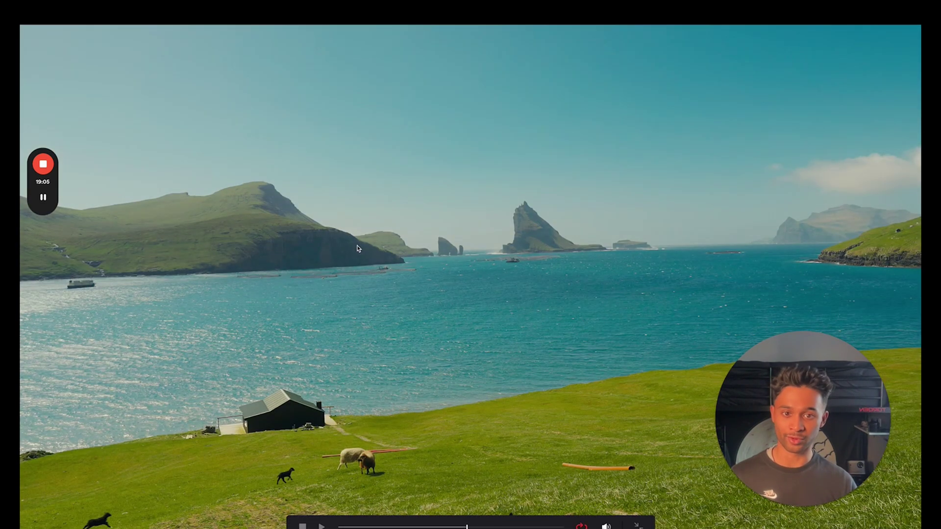
key(space)
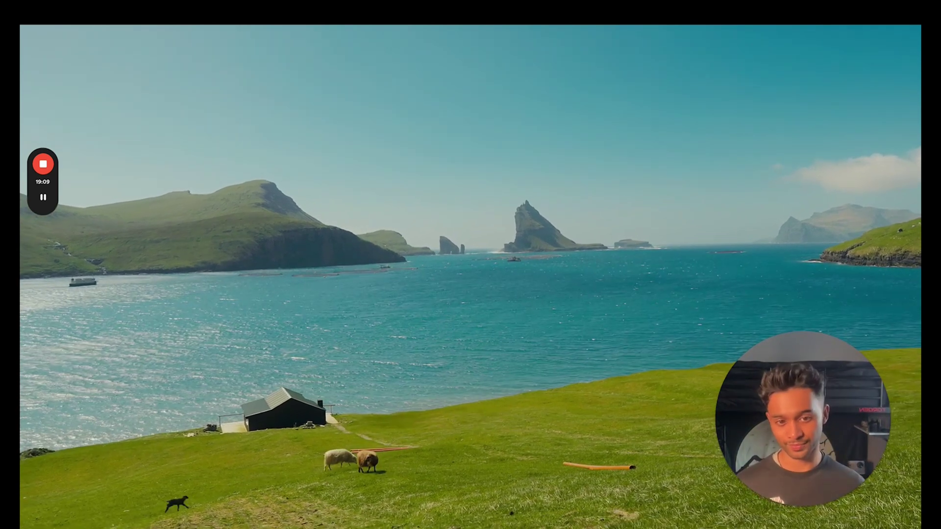
key(shift+d)
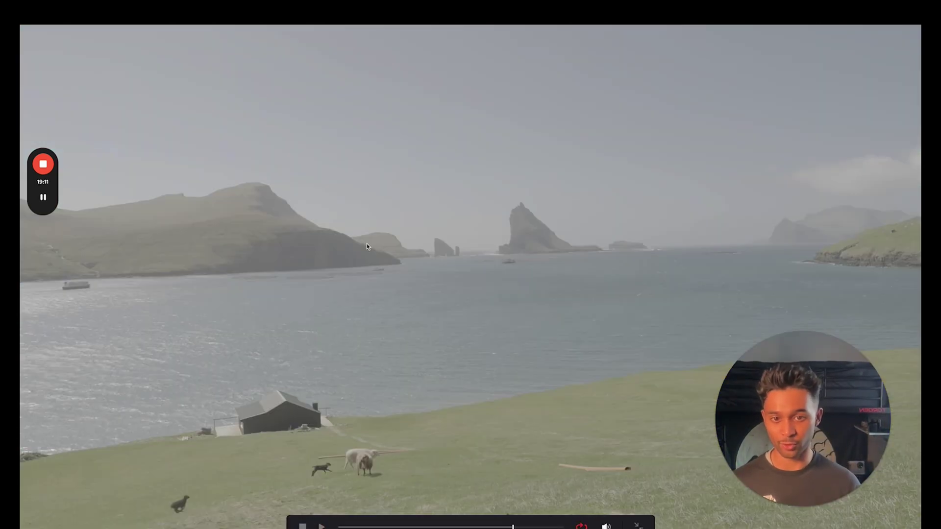
key(shift+d)
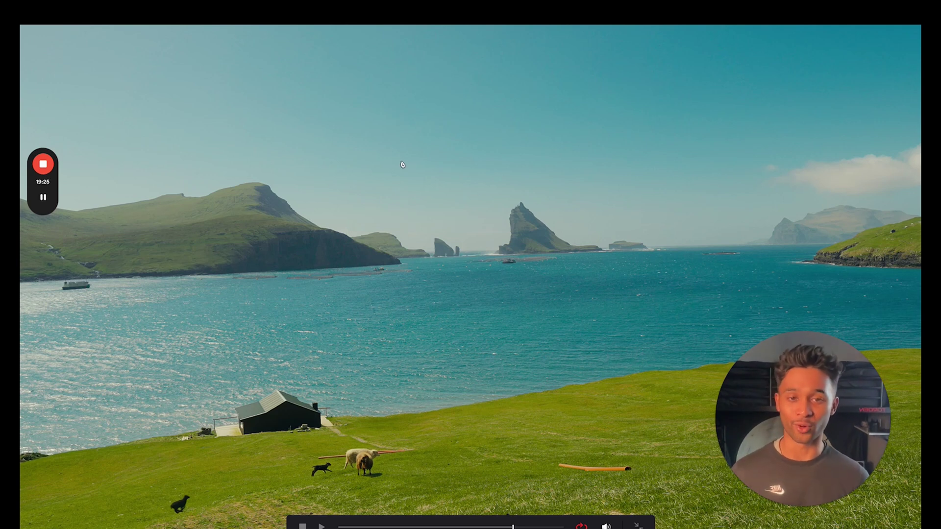
key(Escape)
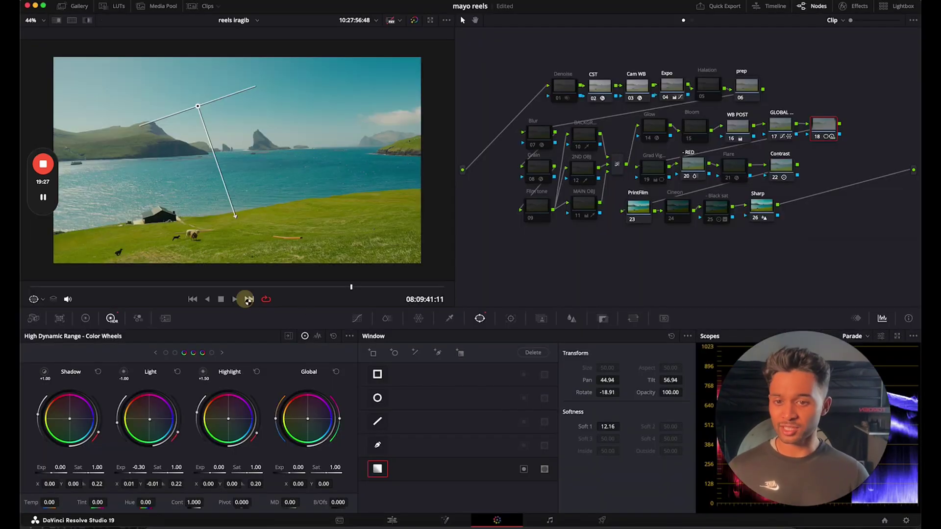
Step: Move on to the car-interior clip and reset all of its grades and nodes
click(248, 300)
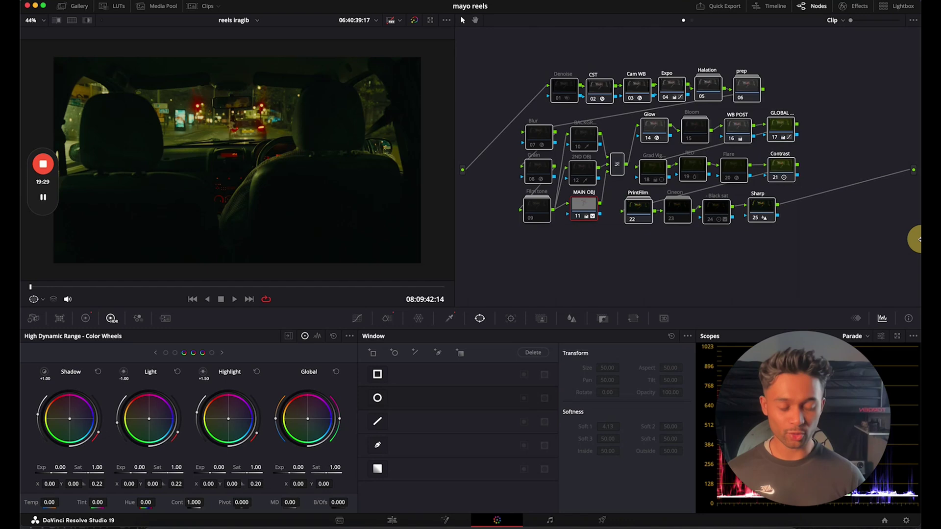
key(shift+Home)
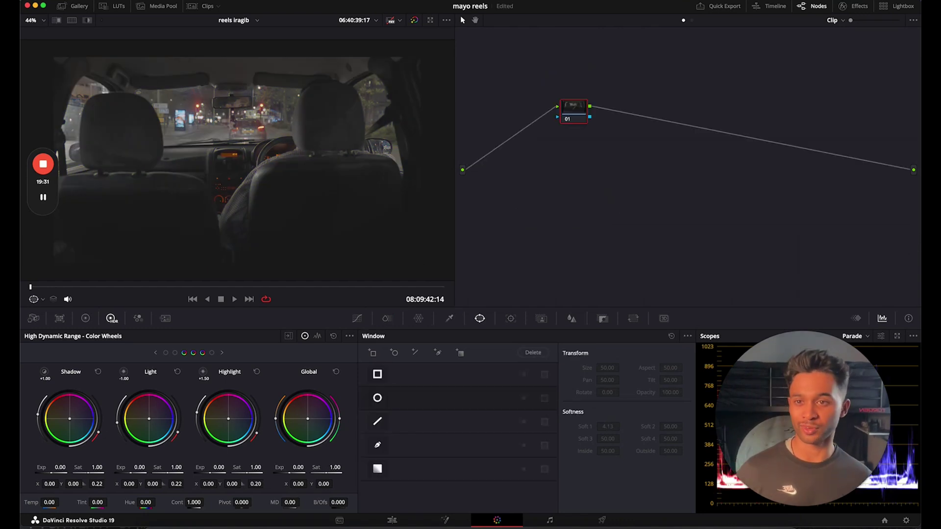
Step: Apply the grade of the first still in the PowerGrade 3 album to the car-interior clip
click(74, 6)
right_click(115, 47)
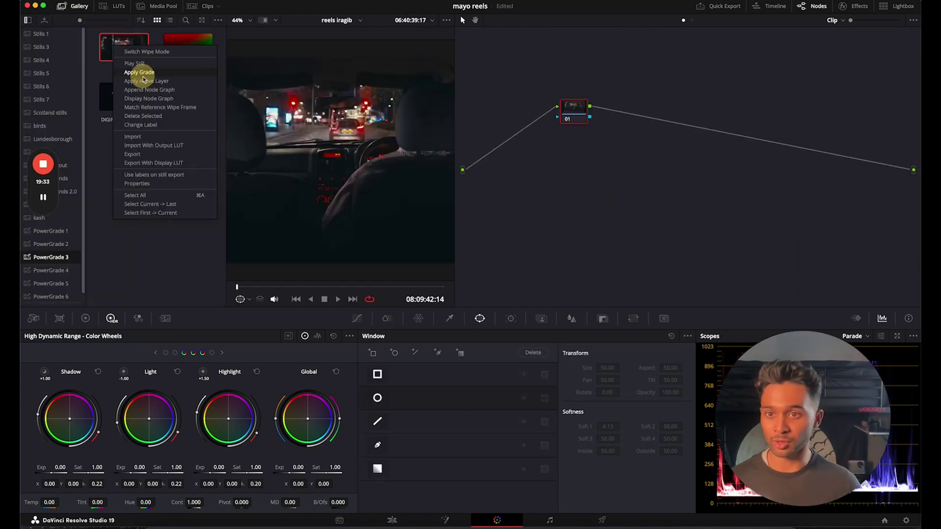
click(142, 73)
click(72, 7)
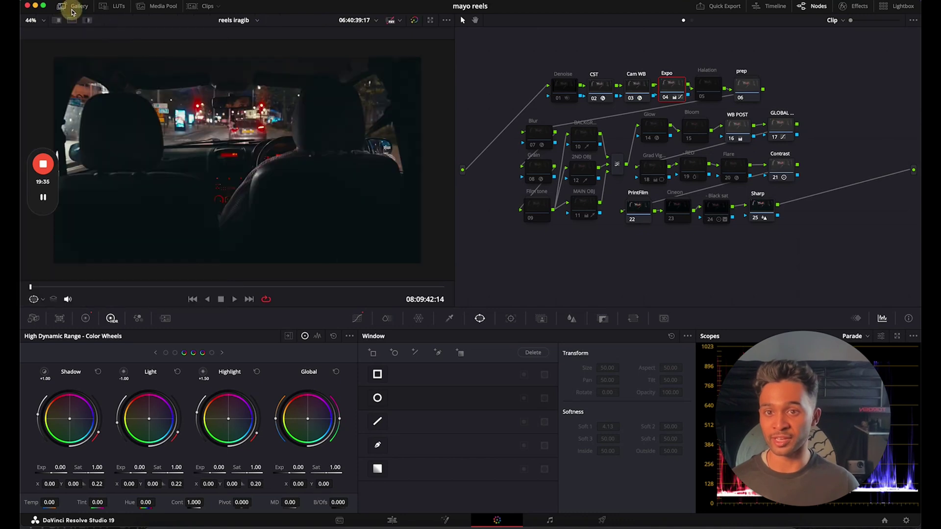
Step: Examine the CST node's Color Space Transform settings and the available input color spaces
click(600, 89)
click(855, 6)
click(835, 60)
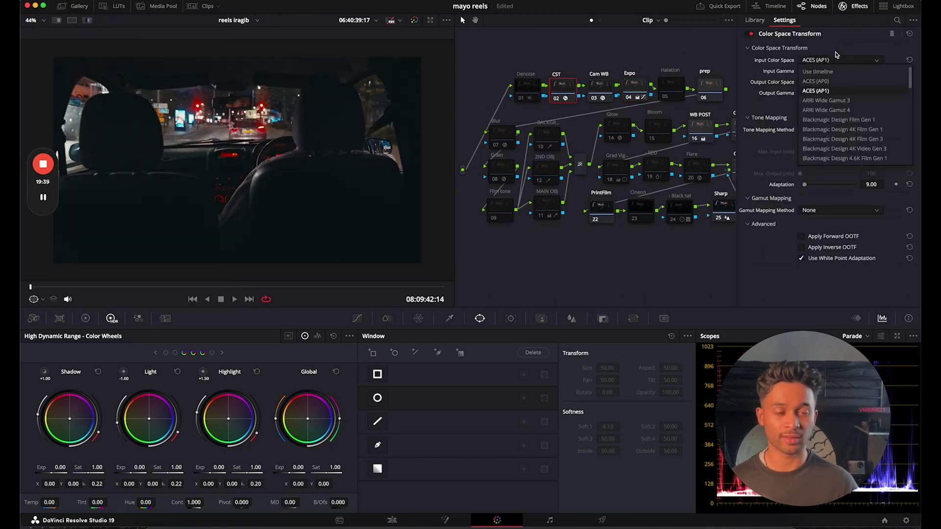
click(846, 11)
click(847, 12)
click(848, 13)
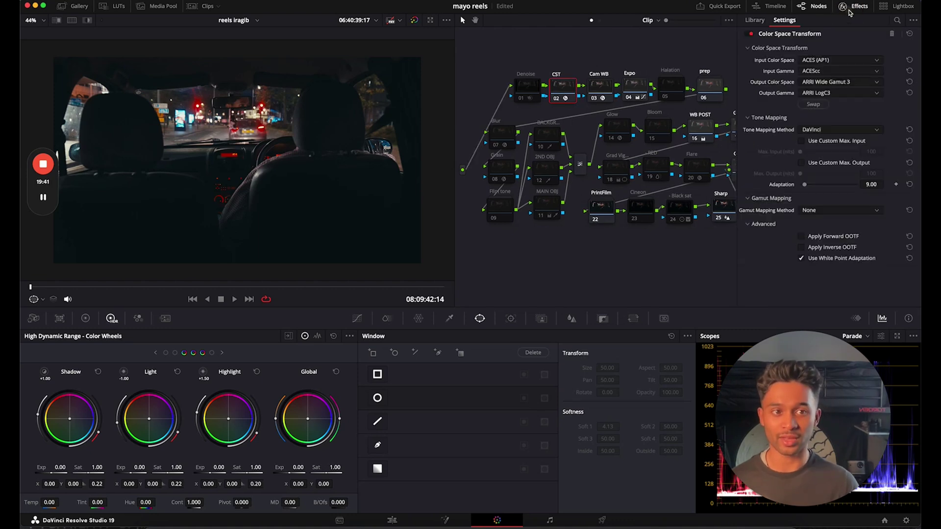
click(848, 13)
click(75, 9)
click(75, 9)
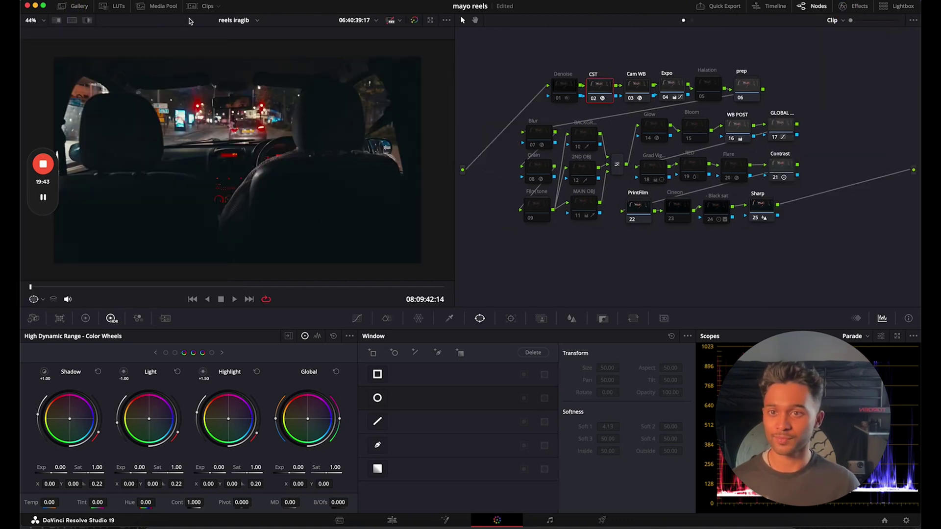
Step: Show the clip thumbnails, reset the car-interior clip's grade and apply the grade of clip 1887 to it
click(204, 12)
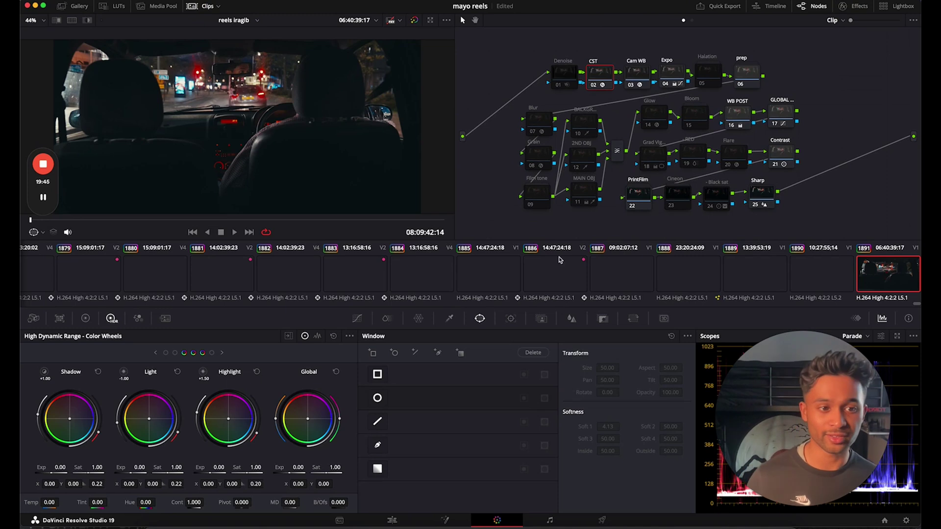
click(878, 259)
key(super+Home)
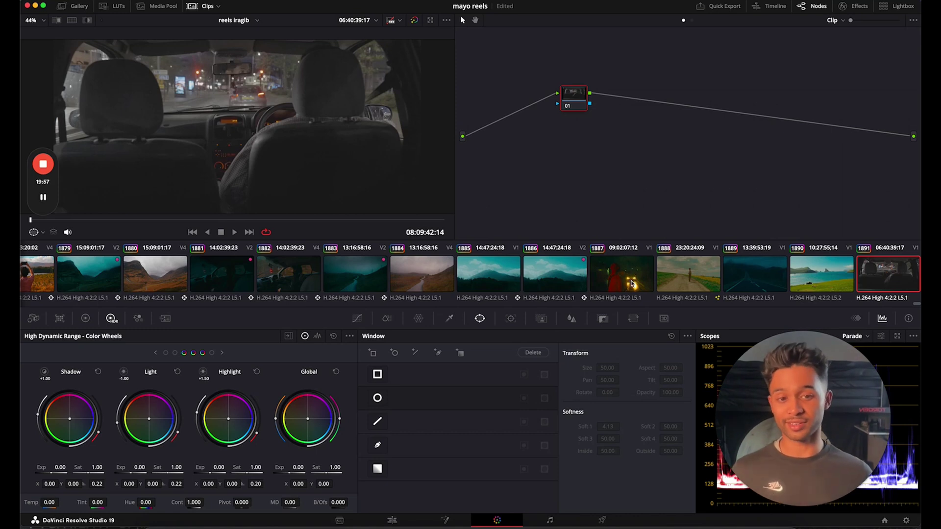
right_click(628, 282)
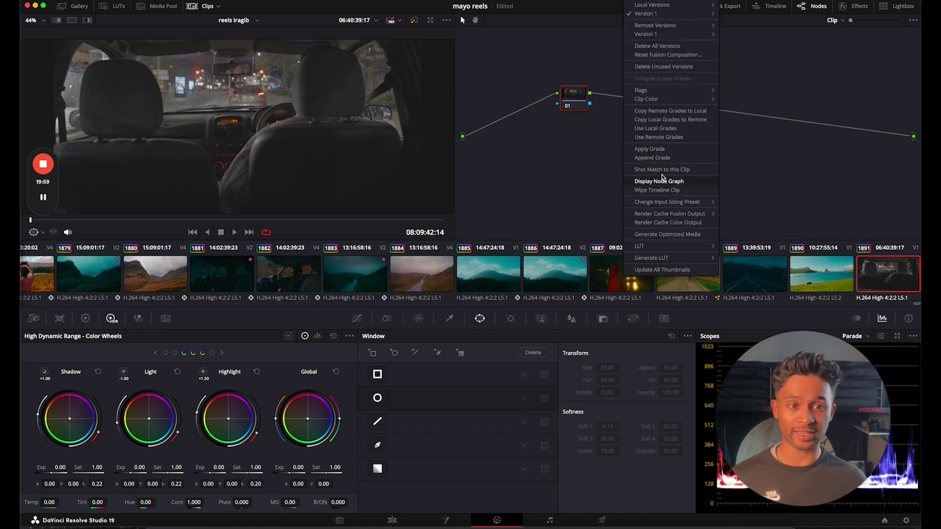
click(666, 154)
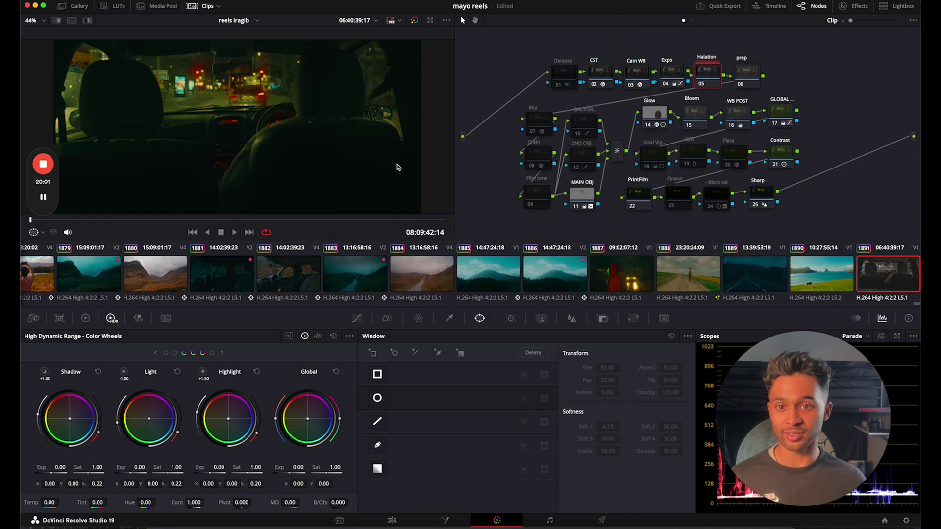
scroll(397, 164, down, 2)
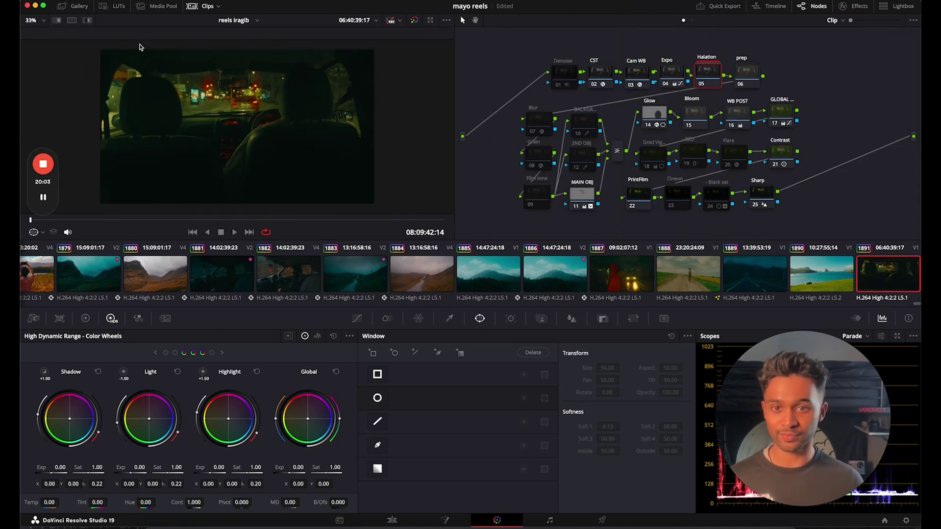
Step: Compare the car-interior clip full screen with the grade bypassed and active
key(super+f)
key(shift+d)
key(shift+d)
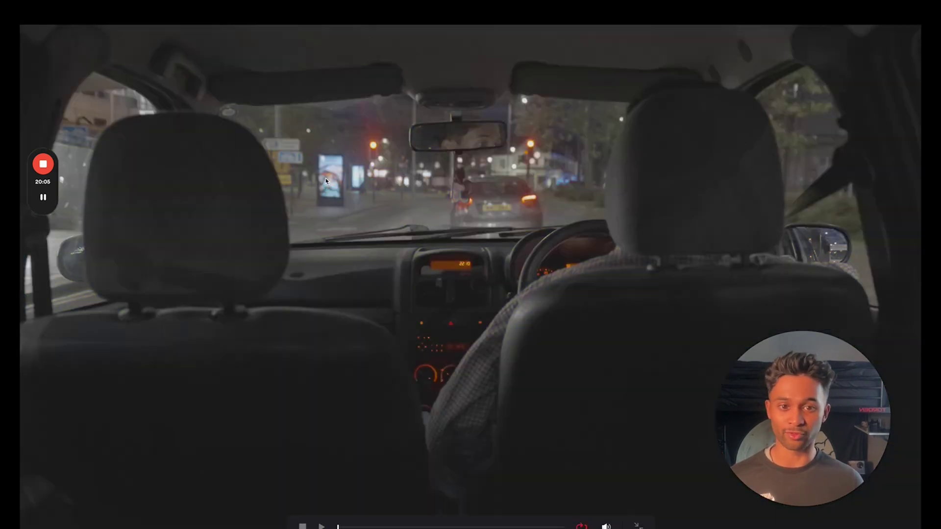
key(super+f)
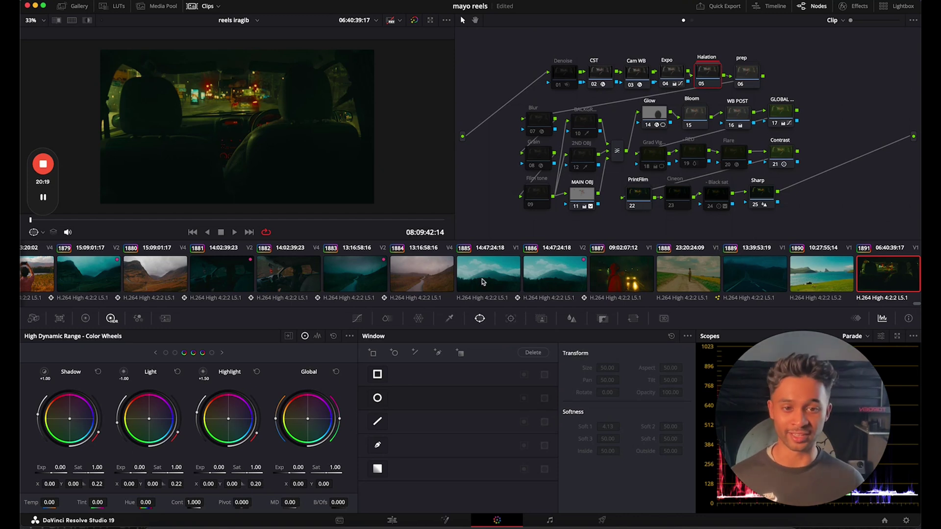
Step: Select clips 1884 to 1891 in the thumbnail strip and hide the clip thumbnails
super+click(828, 273)
shift+click(465, 283)
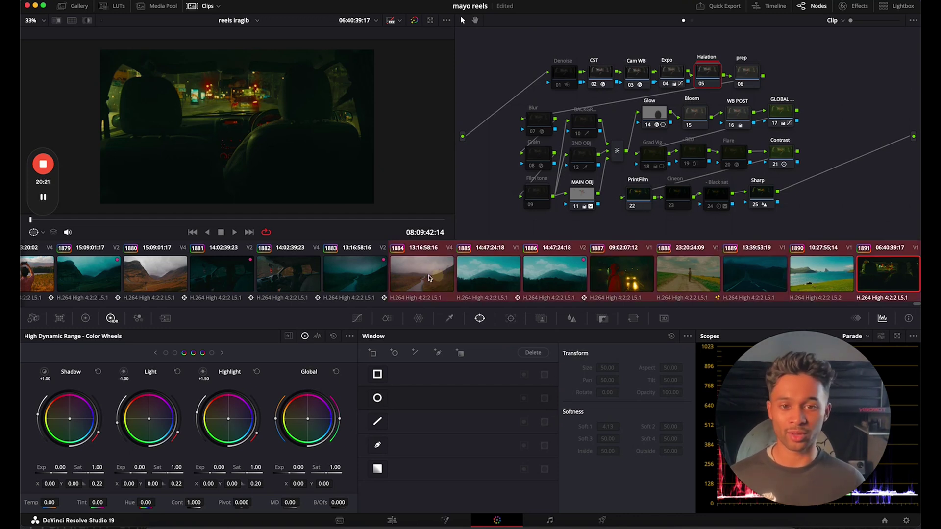
right_click(346, 272)
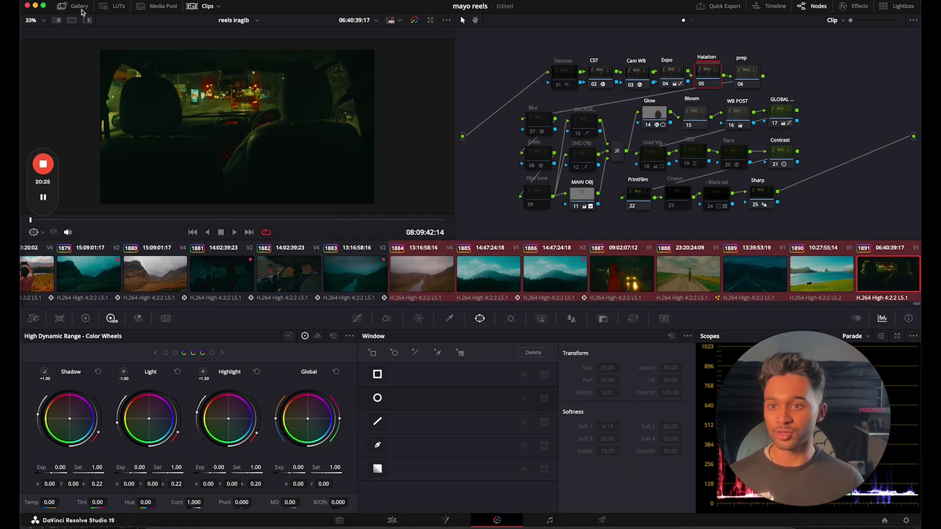
click(202, 6)
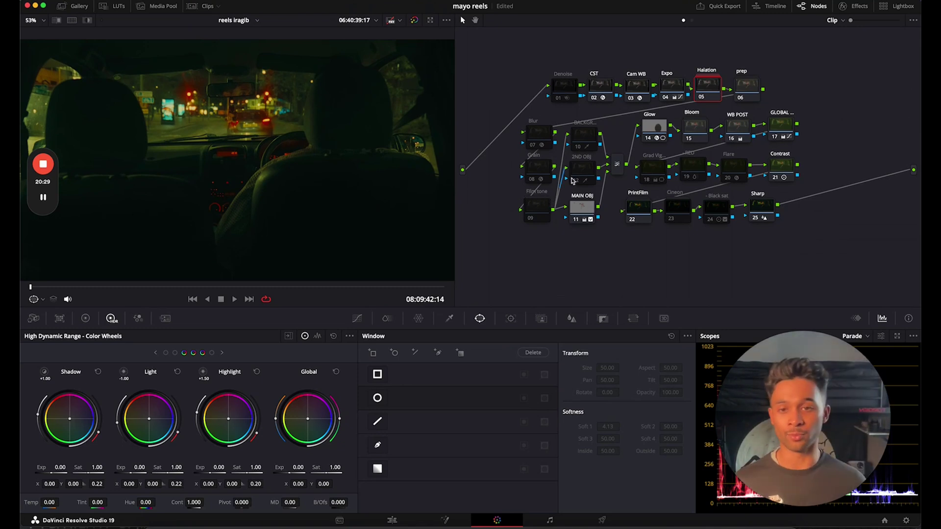
Step: Remove the circular window from the Glow node and switch off the MAIN OBJ node, toggling it to compare
click(650, 140)
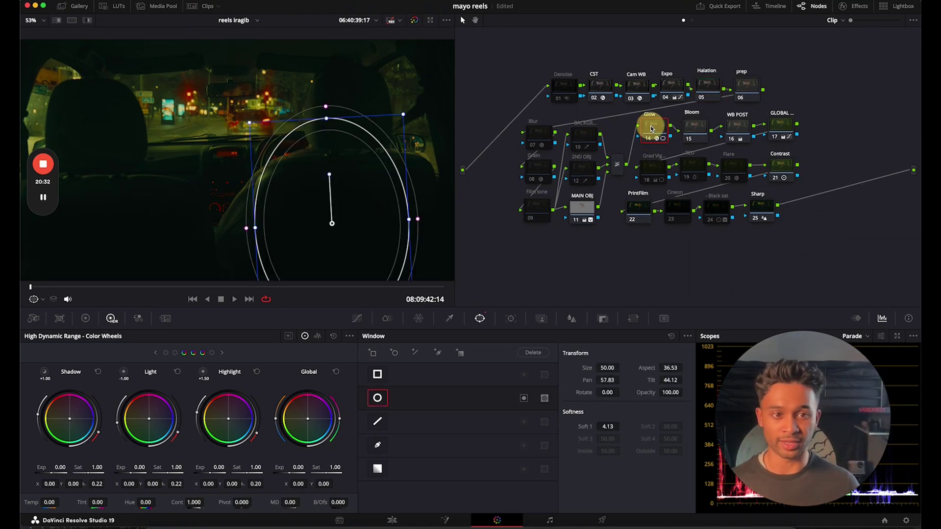
click(372, 397)
click(580, 211)
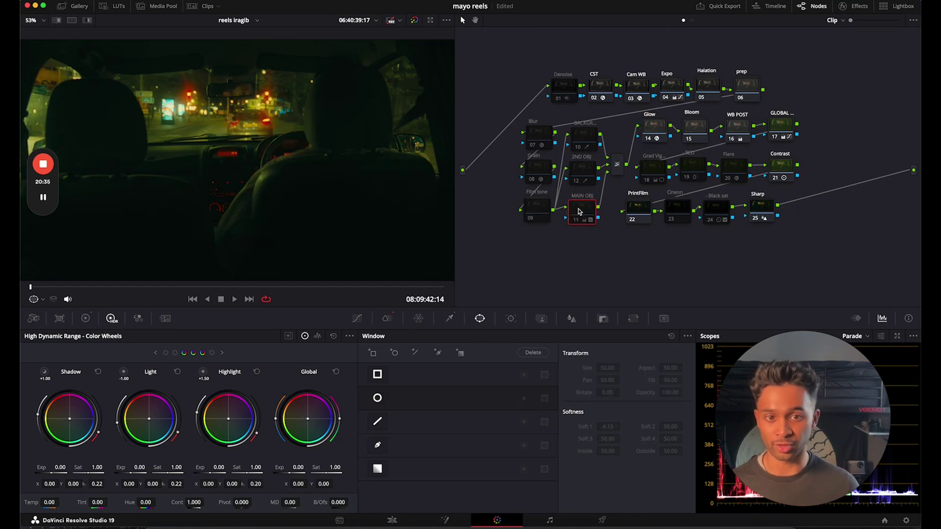
click(575, 212)
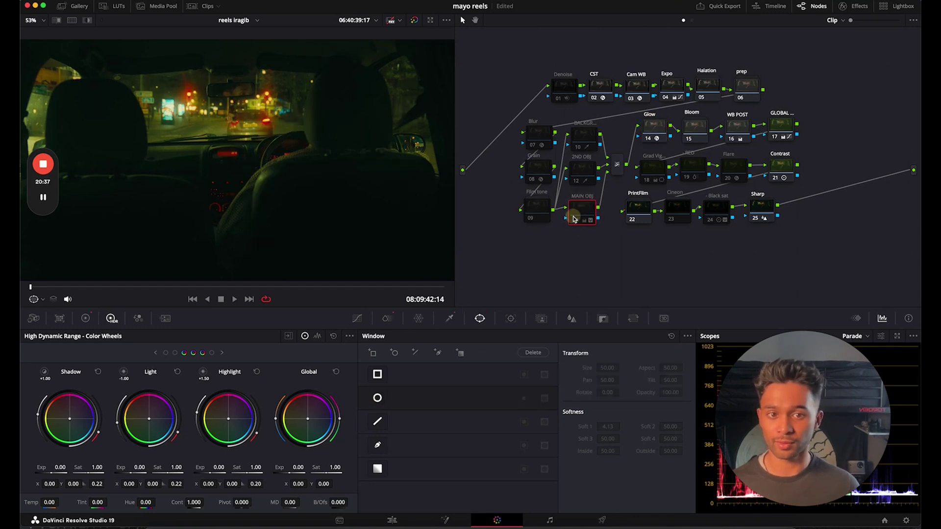
click(575, 220)
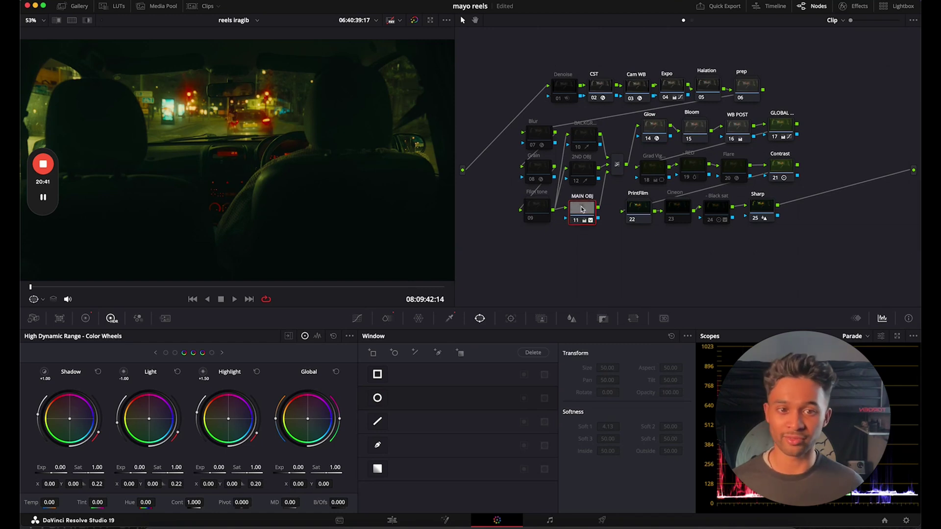
drag(583, 209, 580, 211)
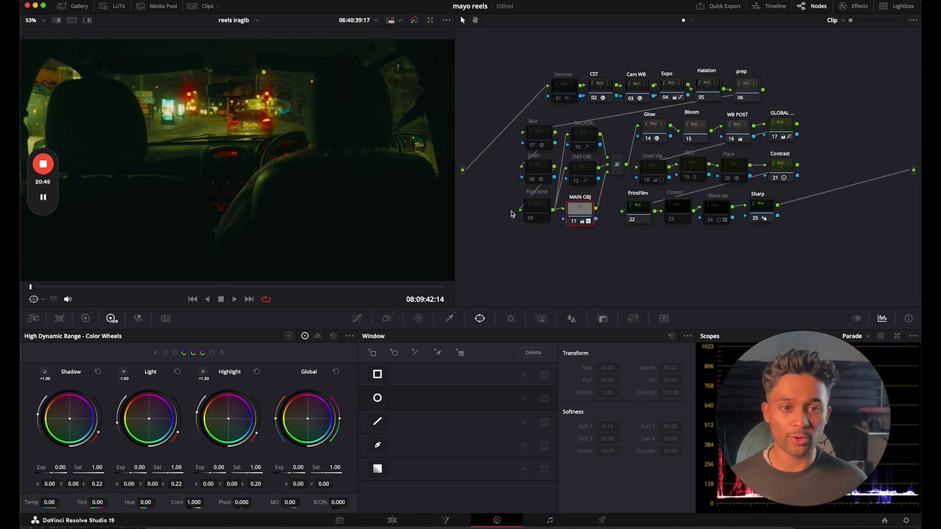
drag(514, 213, 579, 212)
Step: Enable the Film tone, Grain and Blur nodes
scroll(323, 179, down, 2)
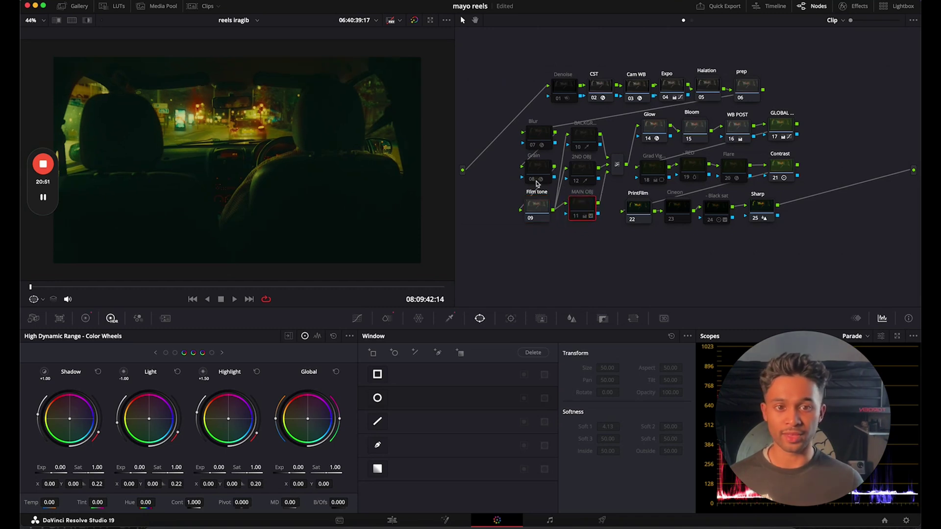
click(533, 180)
click(535, 146)
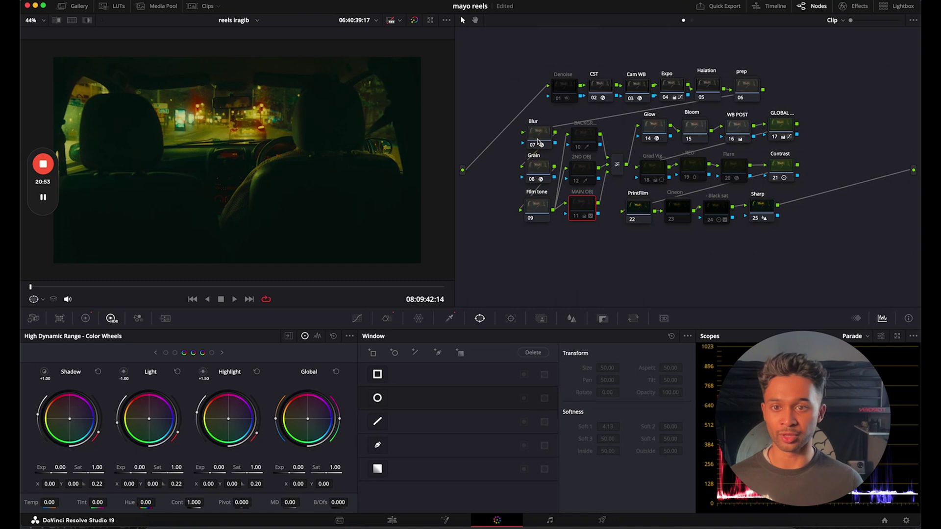
Step: Increase the blur radius of the ADJUST node inside the Halation compound node, check it full screen and return to the main node graph
right_click(706, 92)
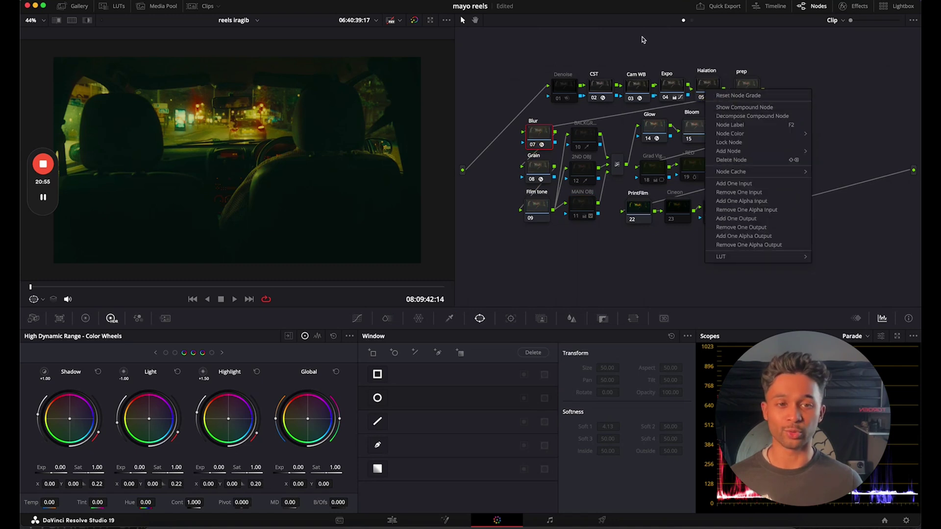
click(705, 90)
right_click(708, 89)
click(726, 105)
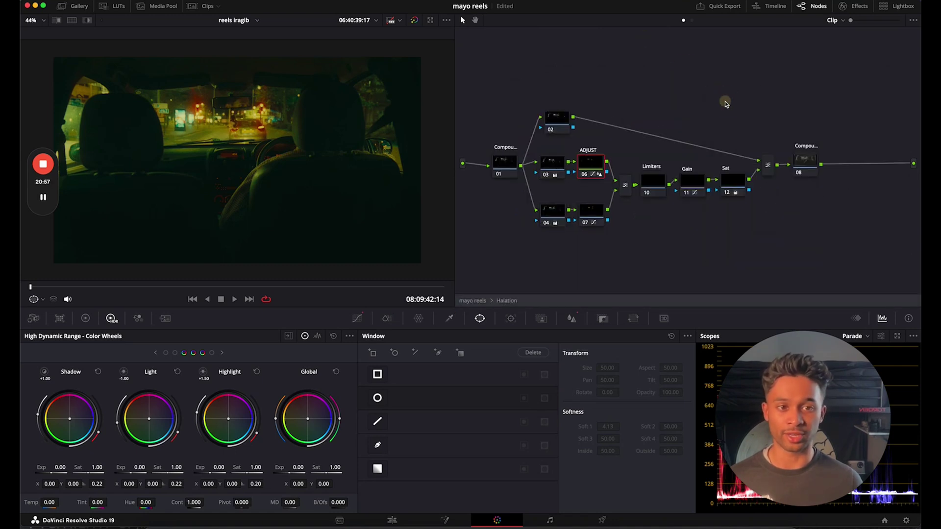
click(572, 320)
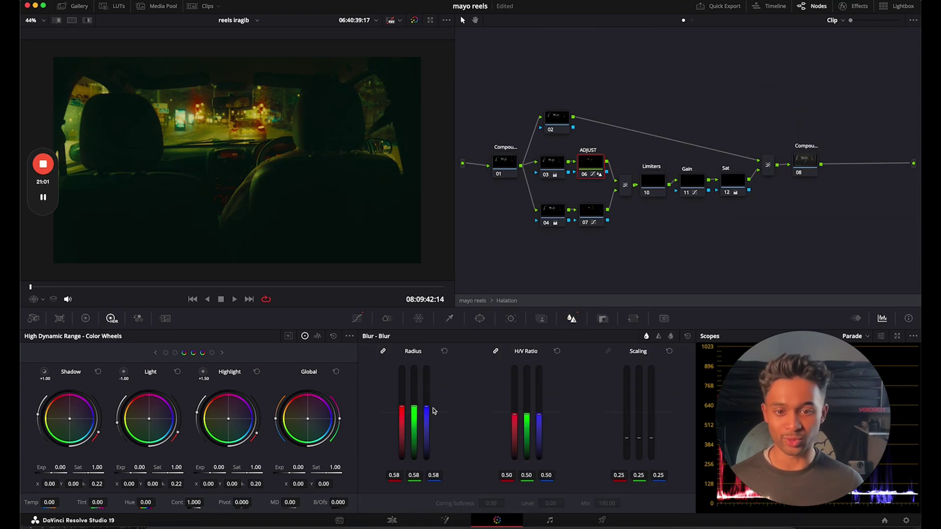
mouse_move(422, 407)
mouse_down()
mouse_move(422, 378)
mouse_move(425, 397)
mouse_up()
key(super+f)
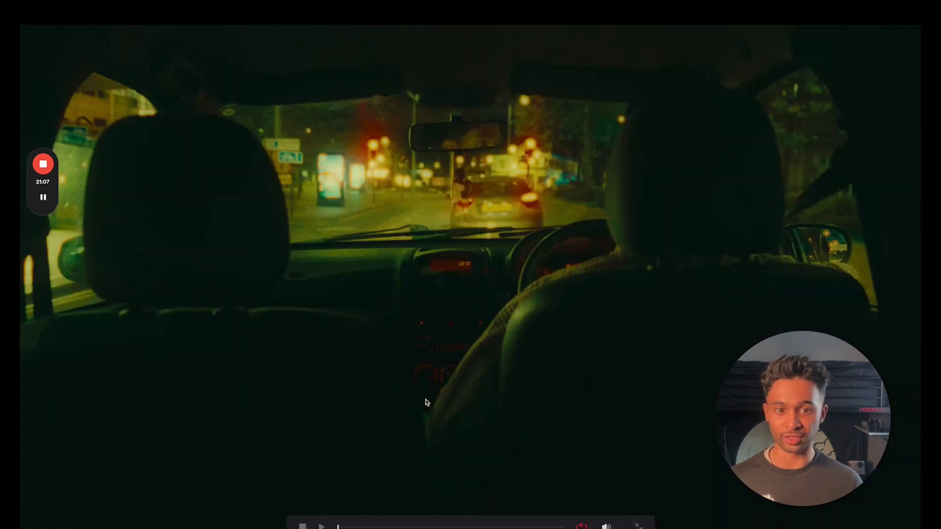
key(super+f)
click(478, 300)
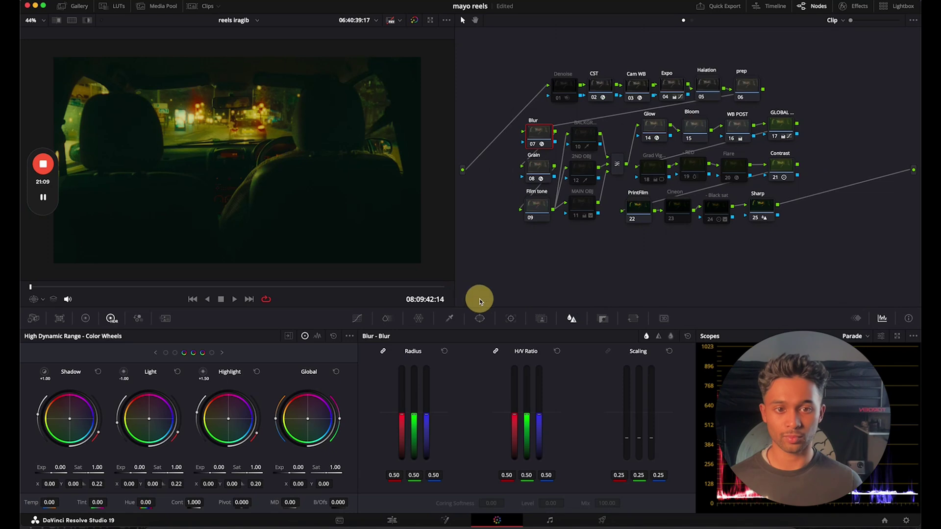
Step: Disable the Film tone node, switch the MAIN OBJ node back on and check the image full screen
click(524, 214)
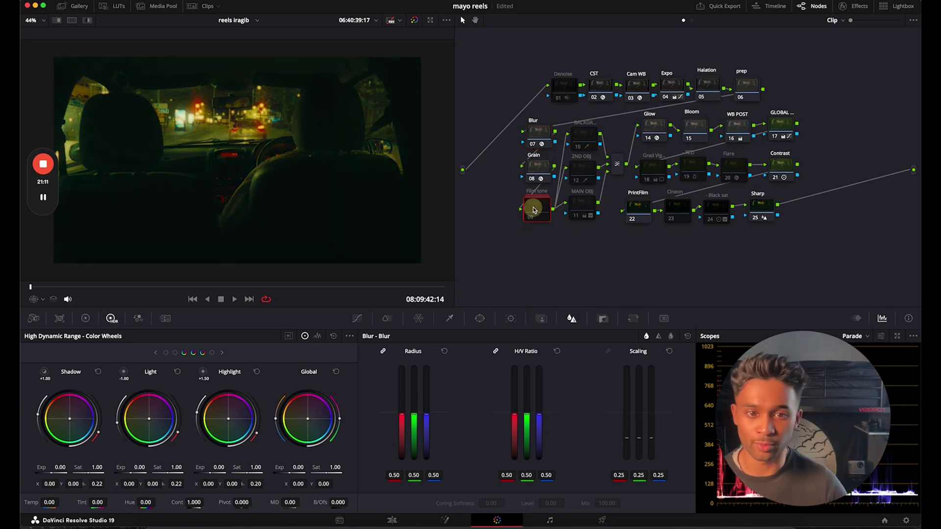
key(super+f)
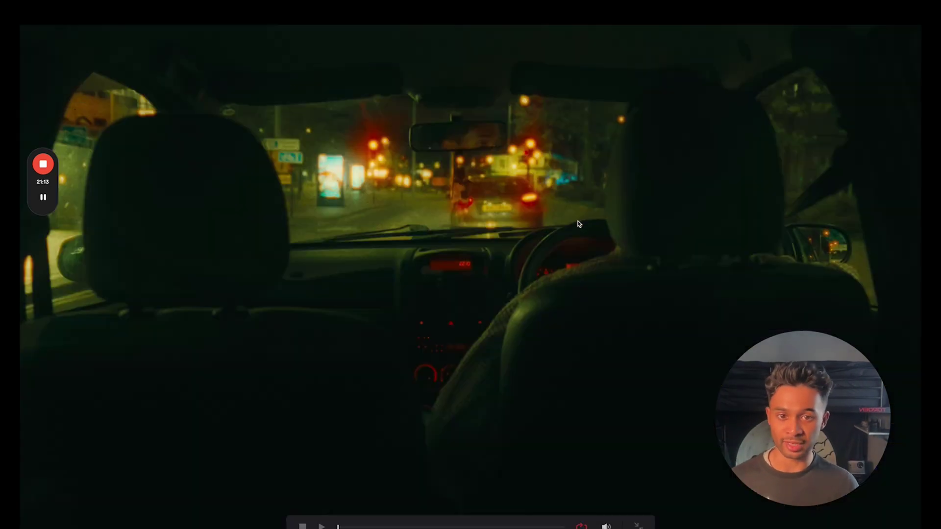
key(Escape)
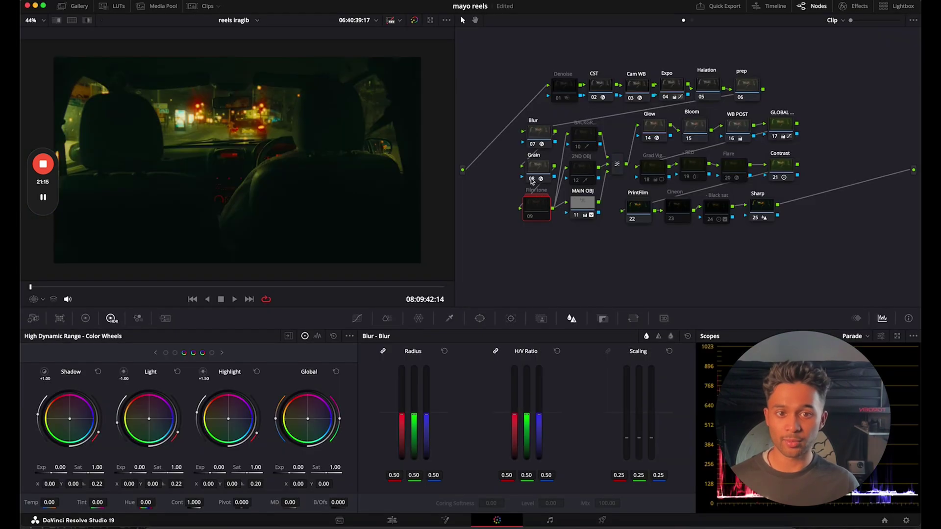
key(super+f)
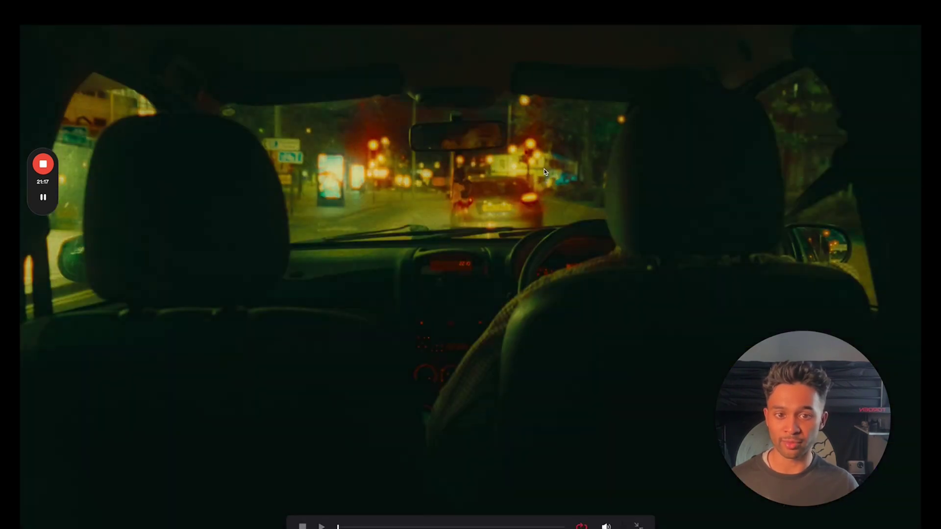
key(Escape)
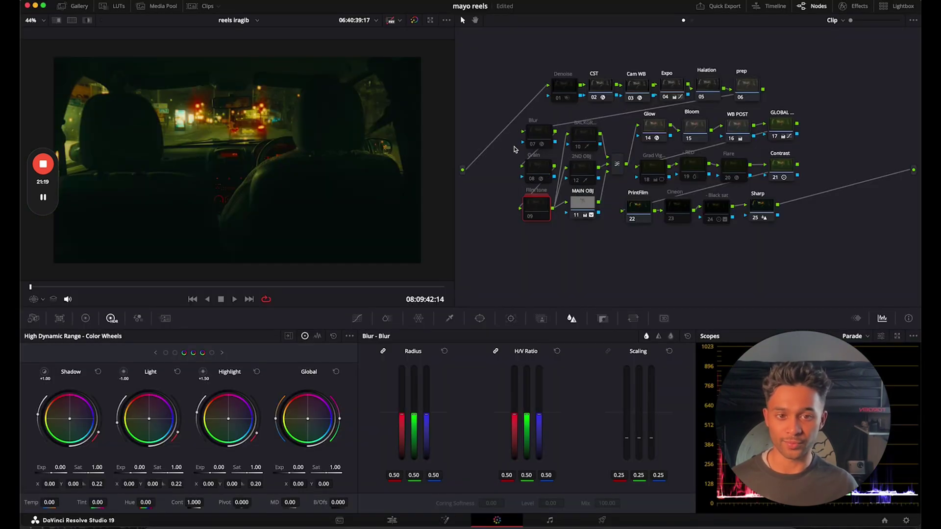
Step: Toggle the Blur and Grain nodes to compare their effect, leave both enabled and view the image full screen
click(536, 140)
click(536, 166)
click(538, 140)
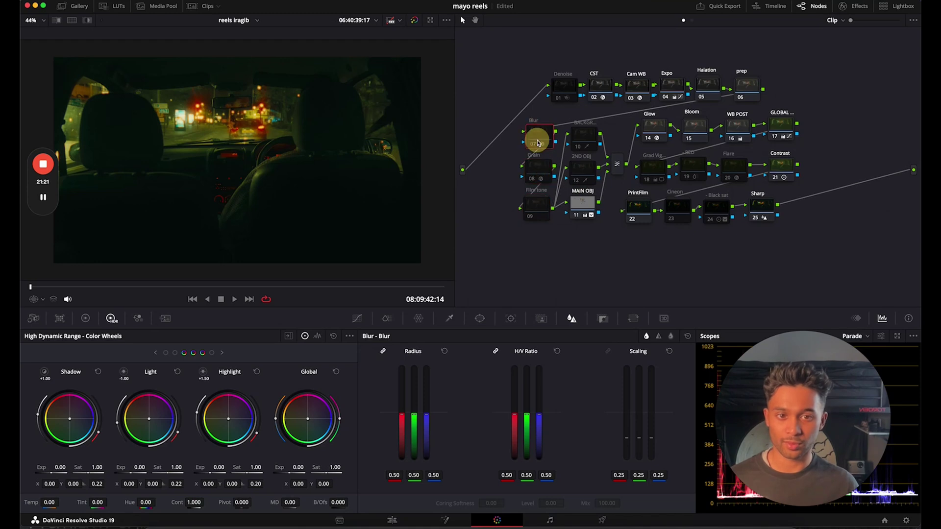
click(538, 166)
key(super+f)
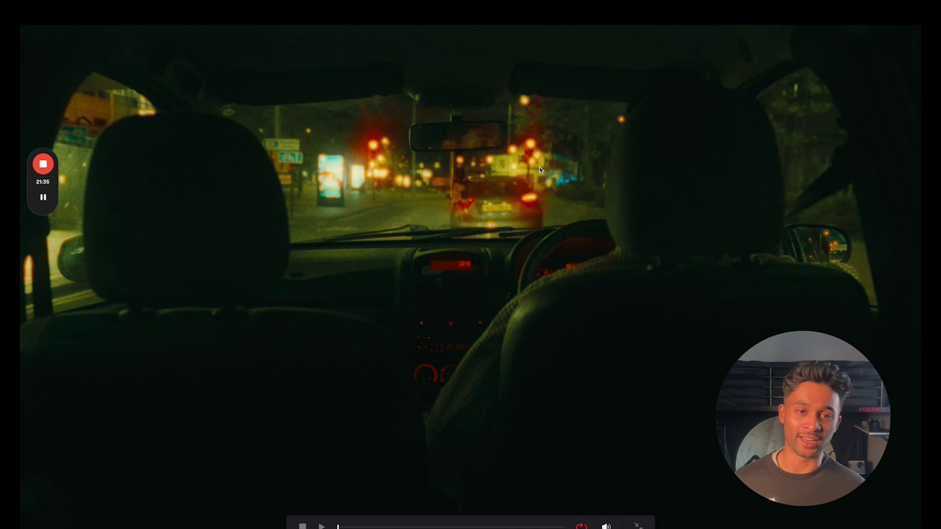
key(Escape)
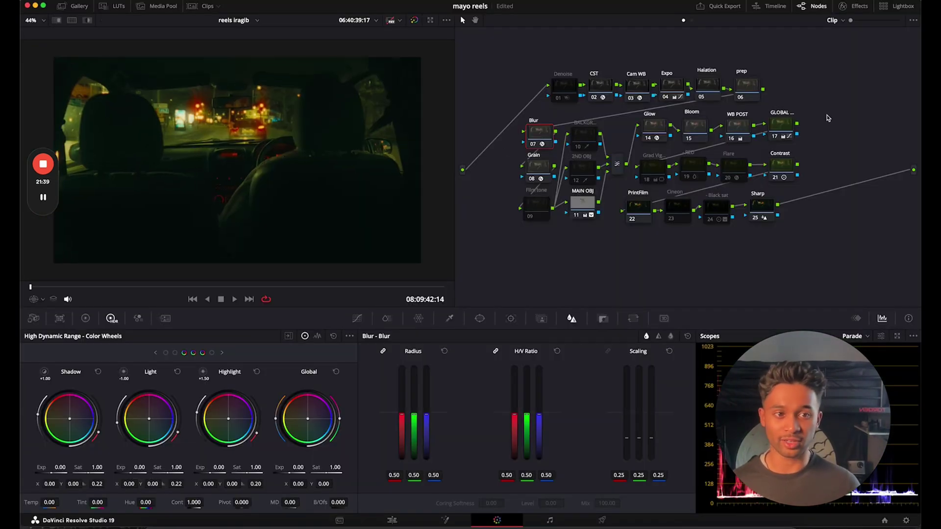
Step: Reset the GLOBAL node's primary wheels and push Lift toward teal with red -0.06, green 0.01 and blue 0.05
click(784, 129)
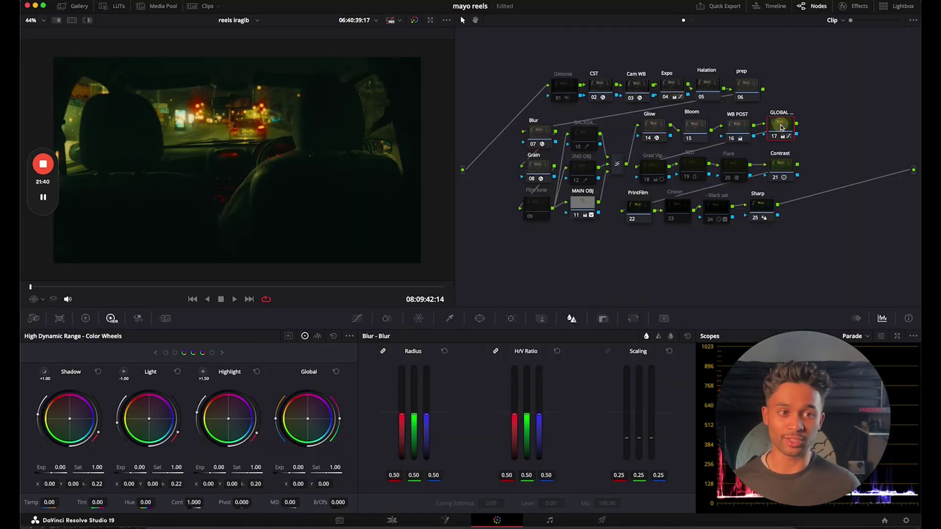
click(85, 320)
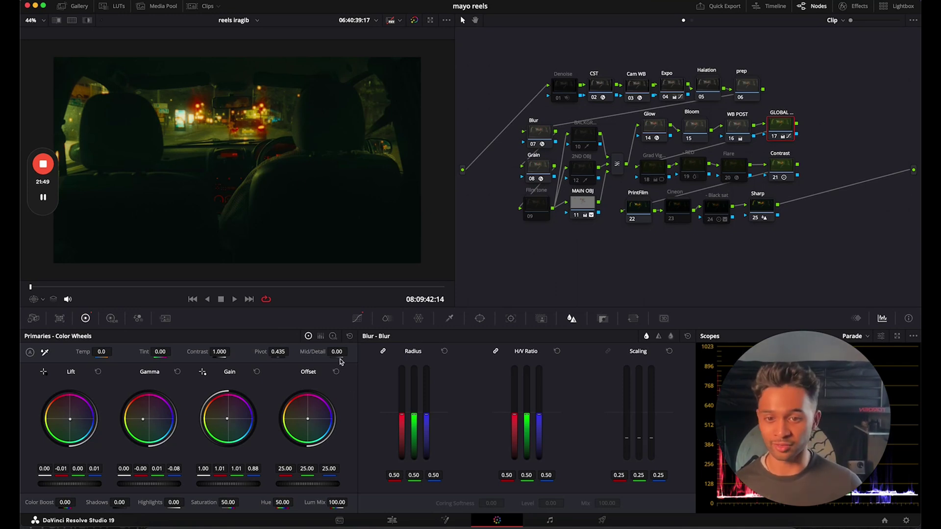
click(351, 340)
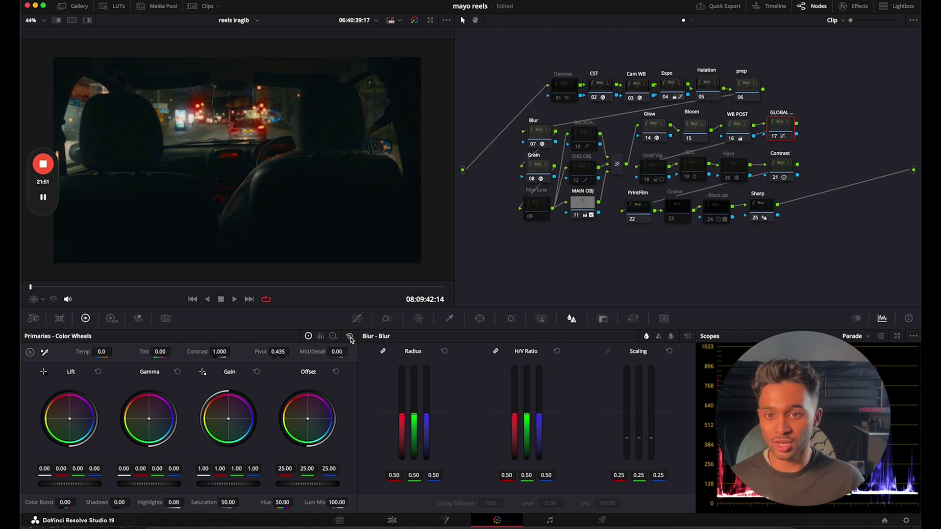
drag(63, 433, 86, 450)
key(super+f)
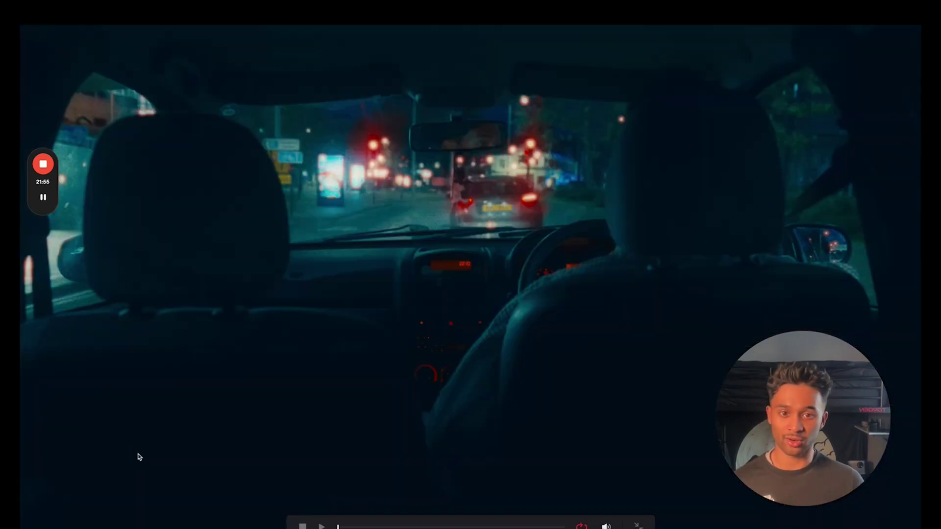
key(super+f)
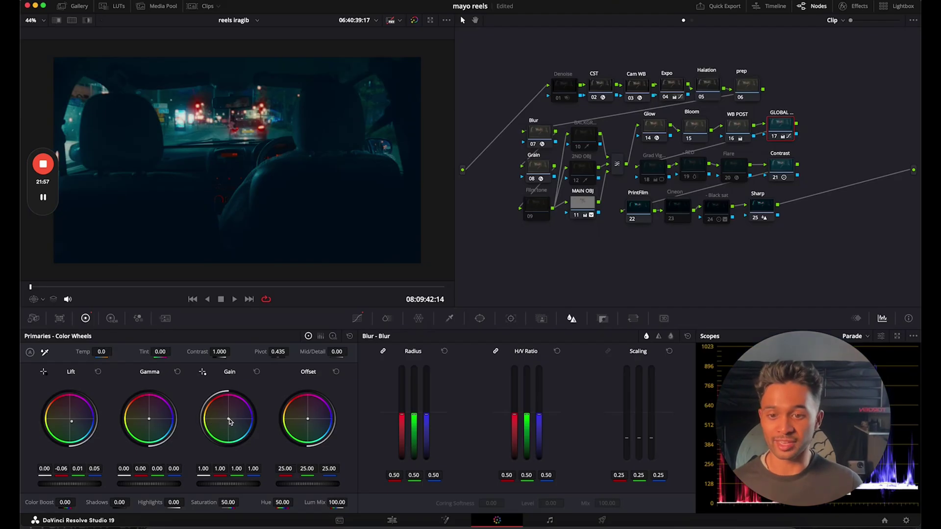
Step: Push the GLOBAL node's Gain toward orange with red 1.16, green 0.99 and blue 0.65, and check it full screen
drag(229, 421, 190, 398)
key(super+f)
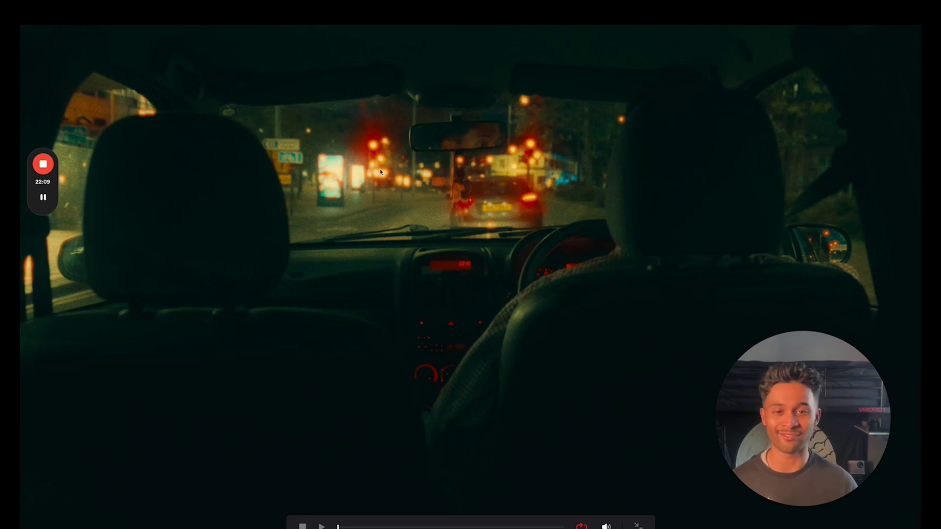
key(Escape)
Step: Open the Bloom compound node, enable Bloom +++ with Bloom ++ switched off, and check the image full screen
right_click(710, 147)
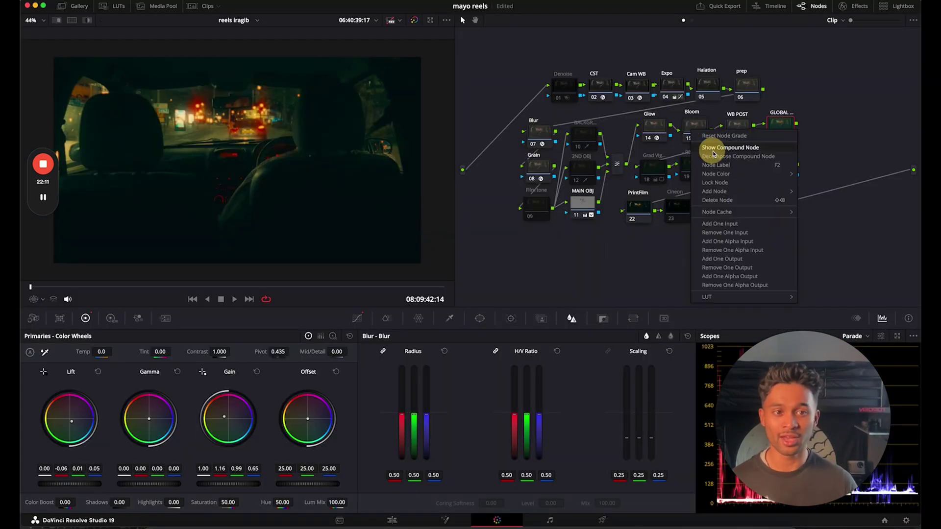
click(714, 150)
click(668, 161)
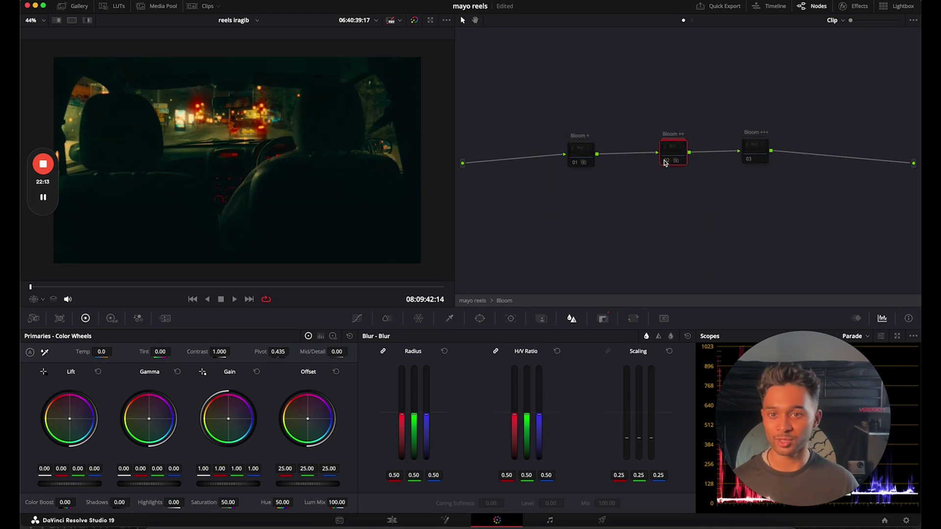
click(667, 163)
click(750, 156)
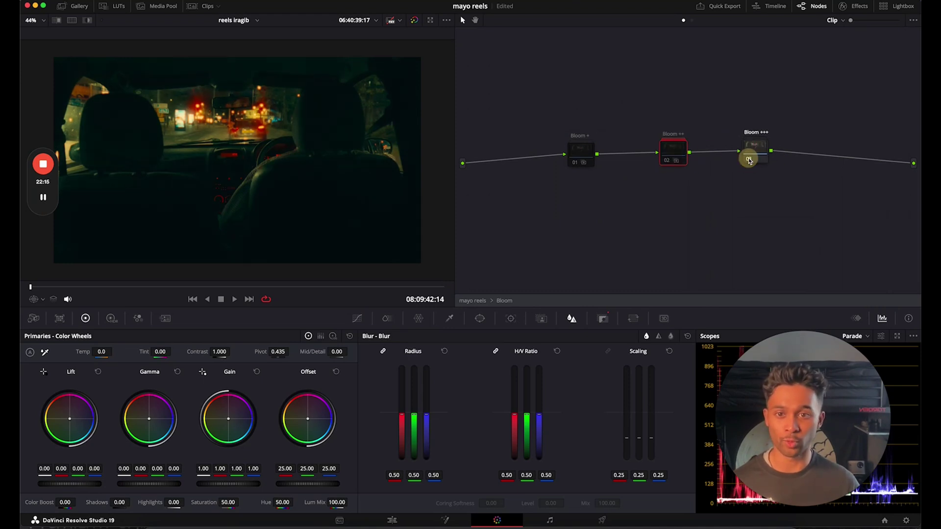
key(super+f)
key(Escape)
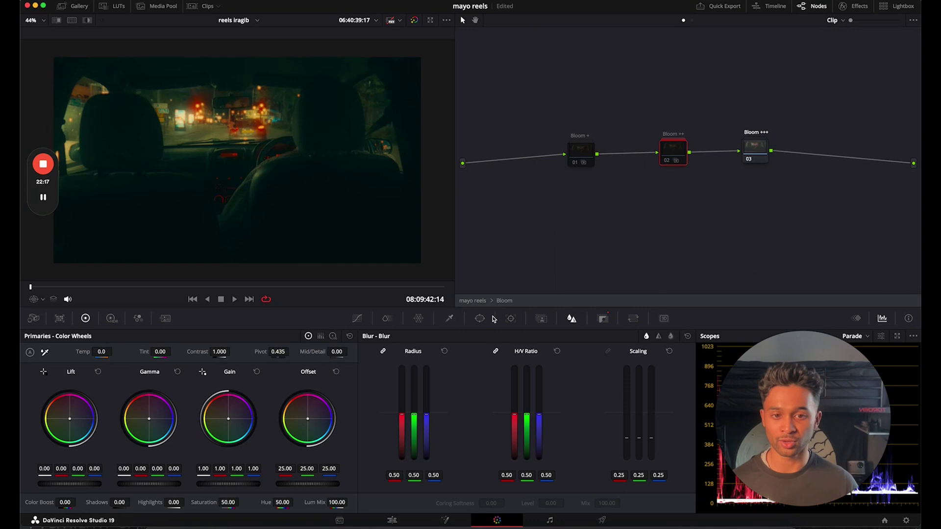
Step: Reopen the Bloom compound node, examine its three bloom strength nodes and return to the main node tree
click(481, 305)
click(874, 130)
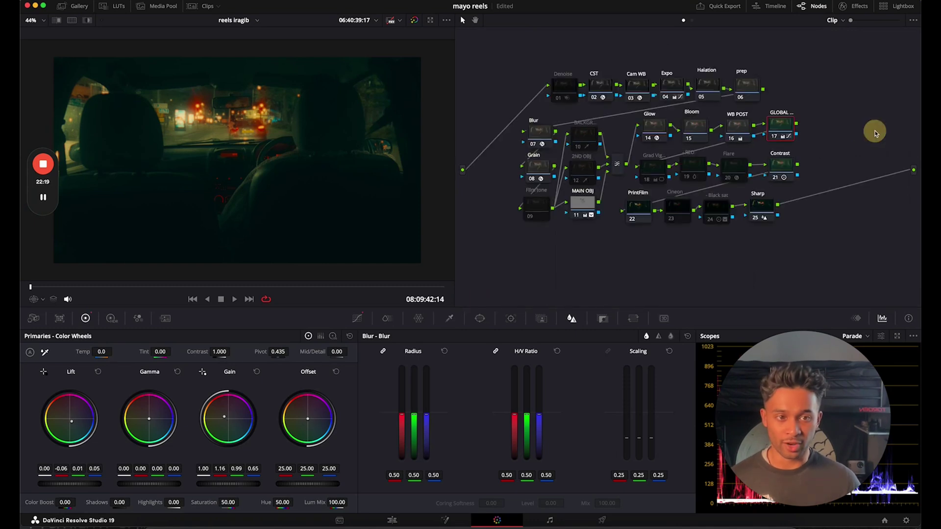
right_click(693, 131)
click(723, 149)
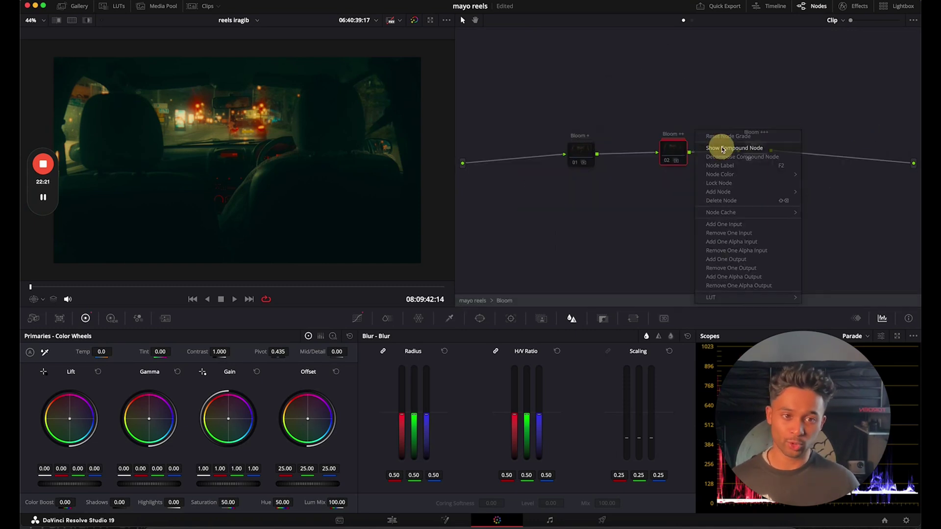
drag(524, 97, 815, 216)
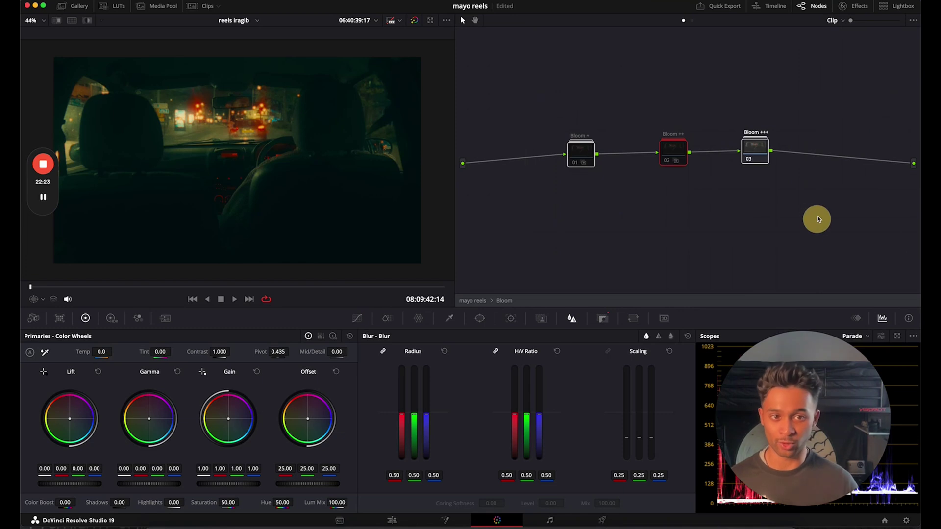
click(467, 301)
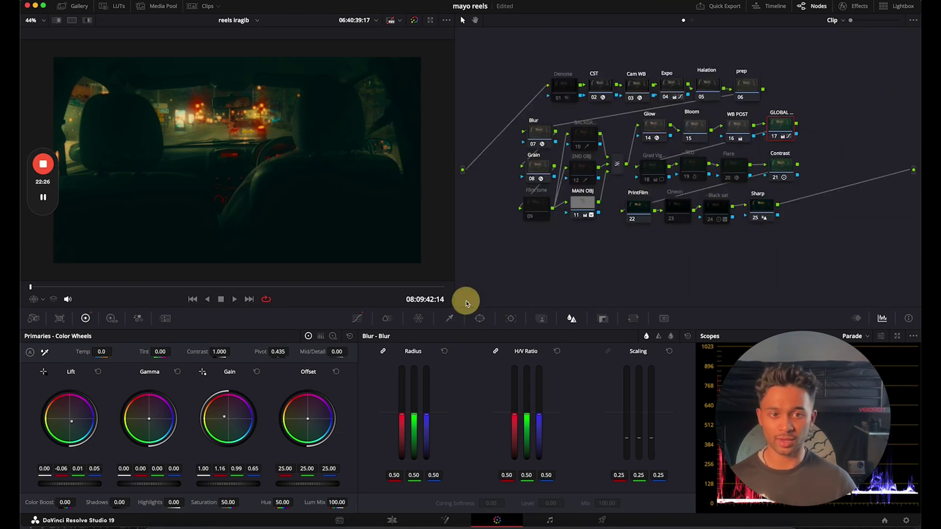
Step: Enable the Grad Vig node, narrow its circular window to aspect 61.25, lower Gain to 0.98 and check the image full screen
click(647, 176)
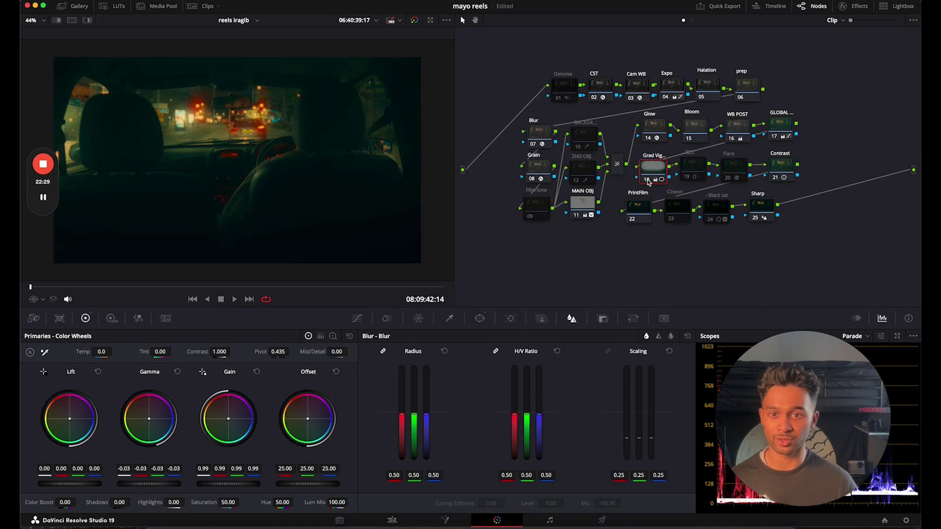
click(480, 319)
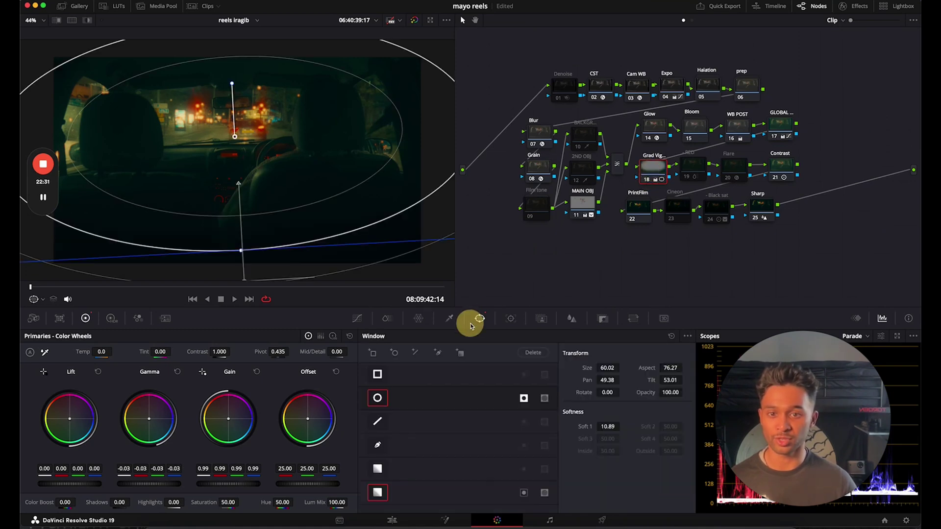
scroll(429, 159, down, 1)
drag(438, 140, 362, 156)
drag(238, 486, 213, 490)
key(super+f)
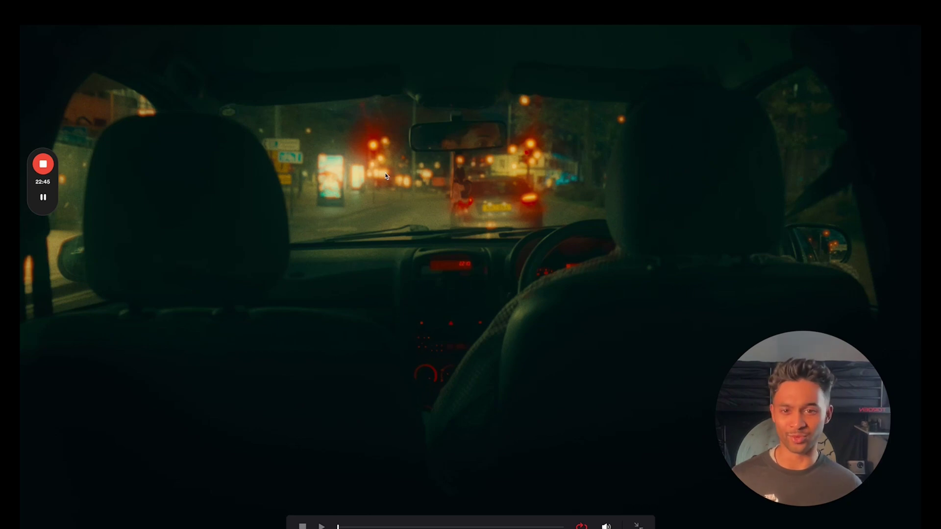
Step: Disable the Halation node and check the image full screen
key(Escape)
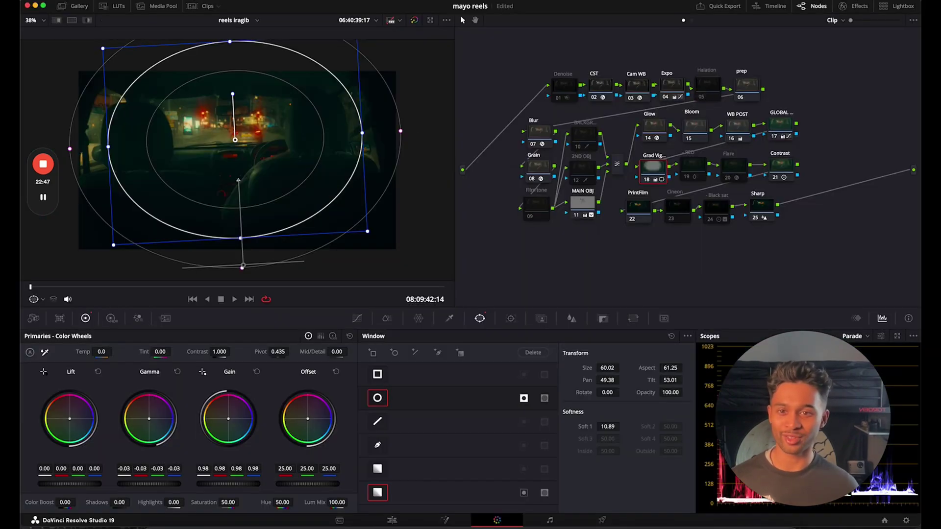
key(super+f)
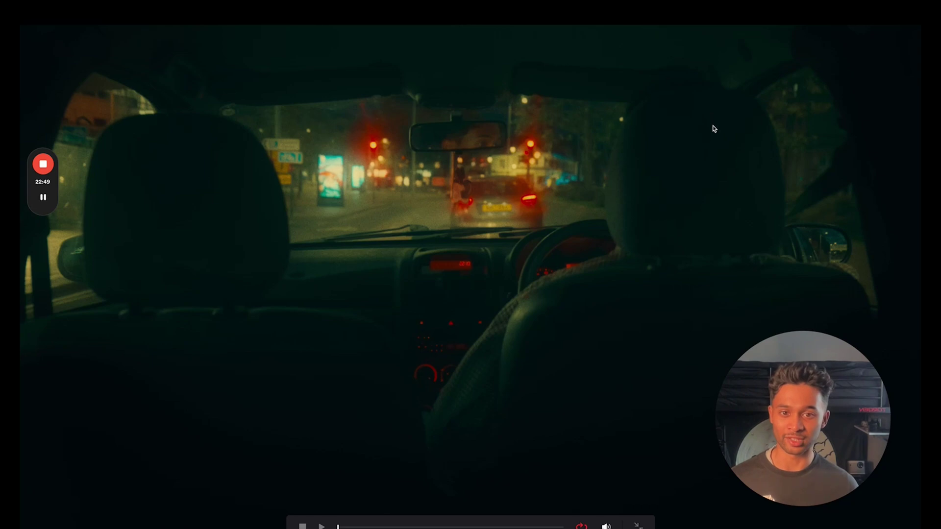
key(Escape)
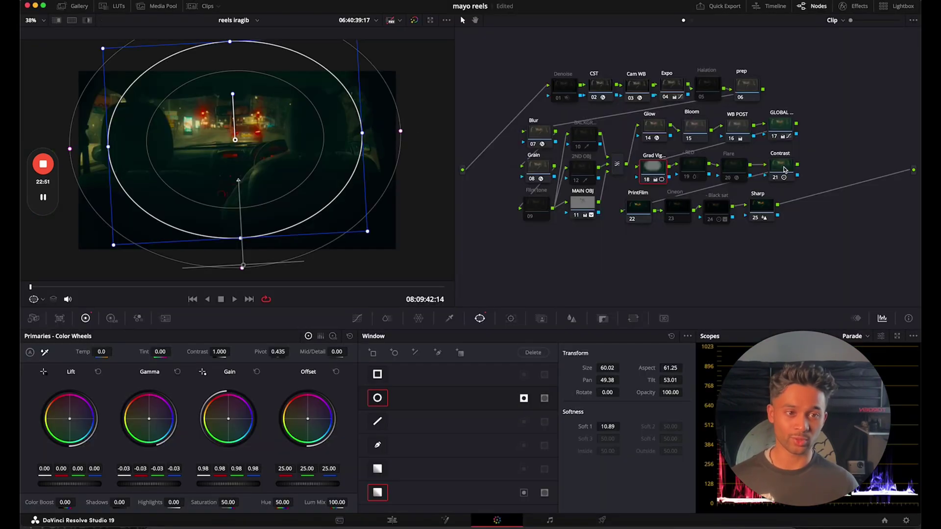
Step: Raise the Contrast node's contrast to 1.215 and play the clip full screen
click(784, 168)
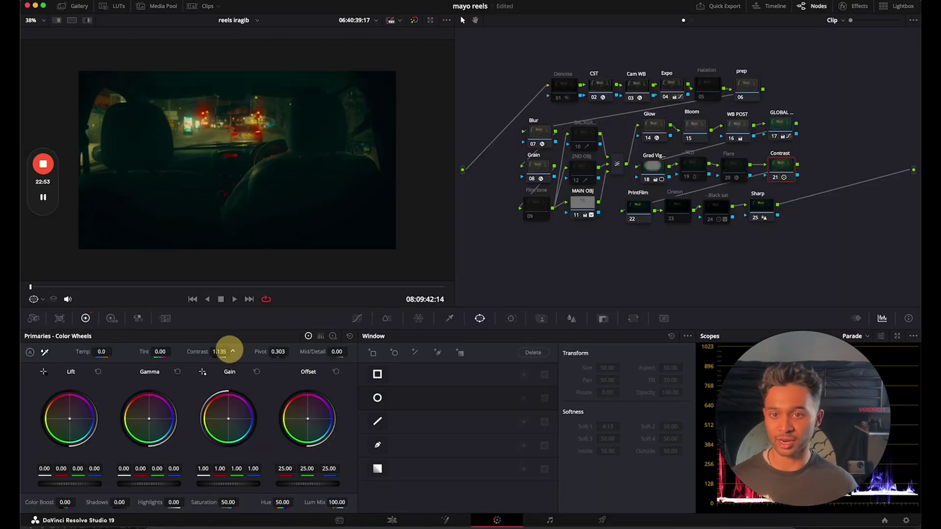
key(super+f)
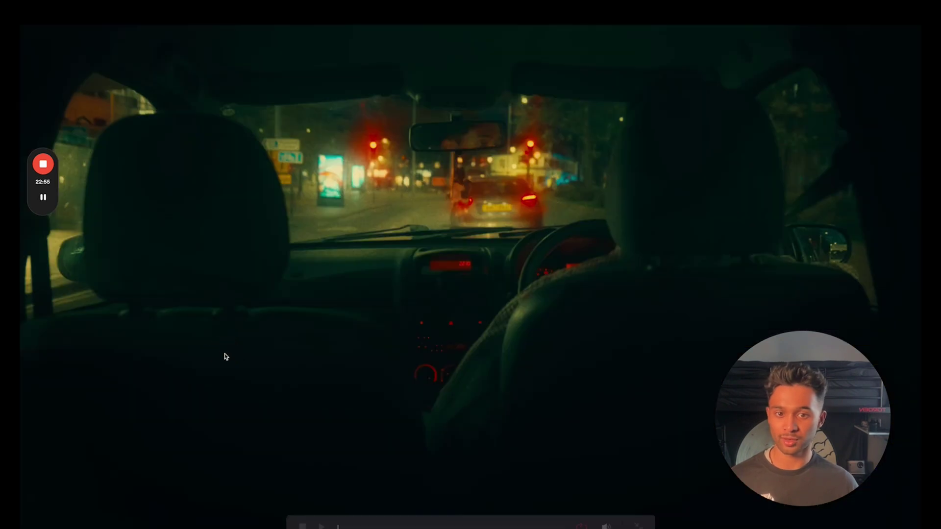
key(space)
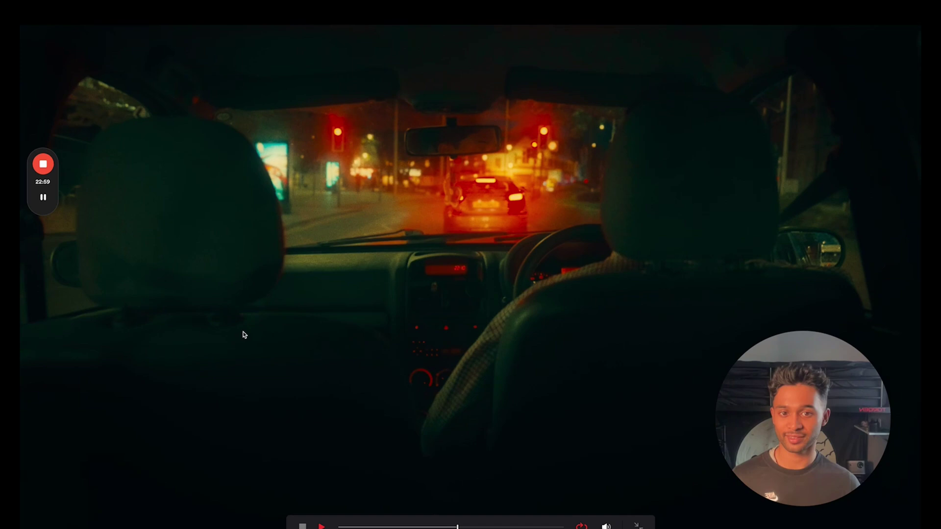
key(Escape)
Step: Disable the MAIN OBJ and Contrast nodes and check the image full screen
click(579, 216)
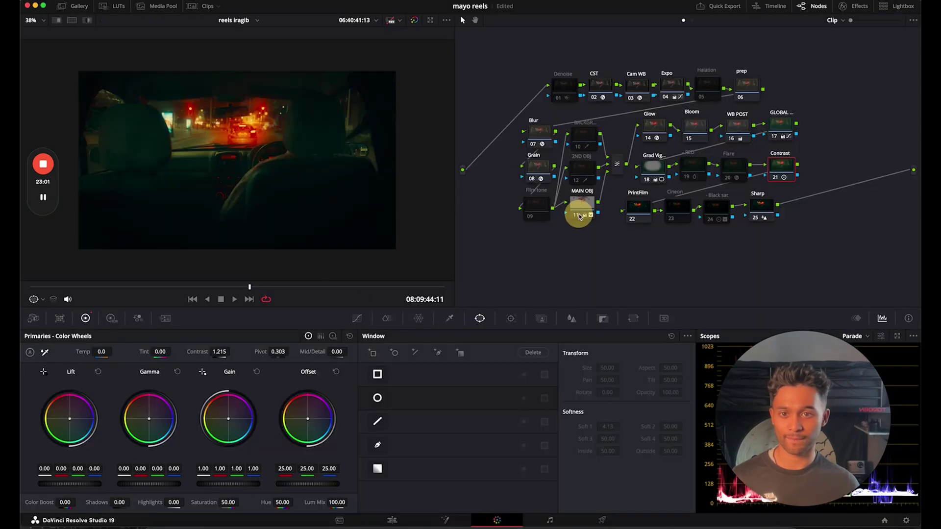
key(super+f)
key(Escape)
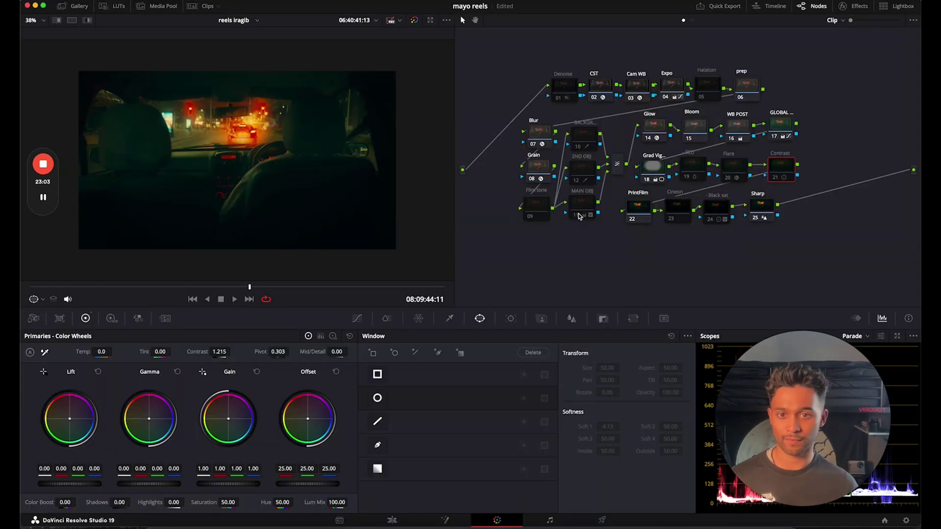
key(super+f)
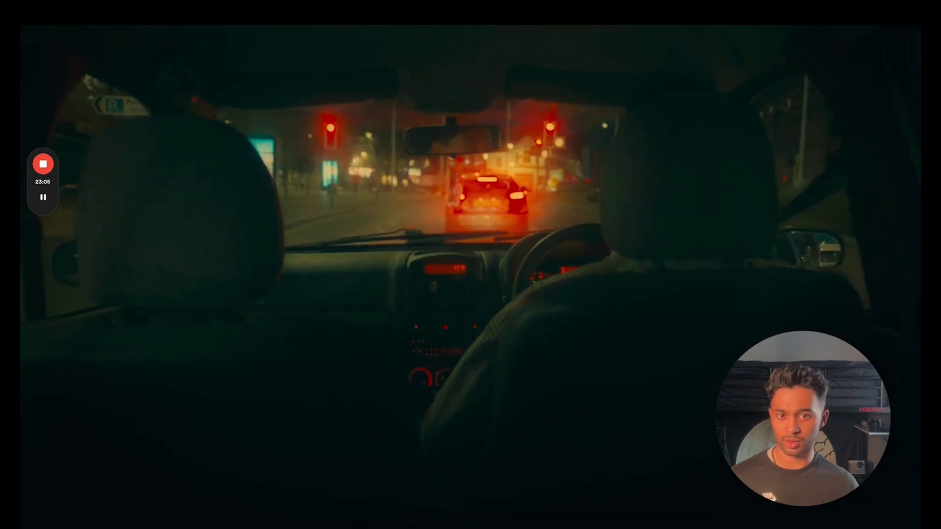
key(Escape)
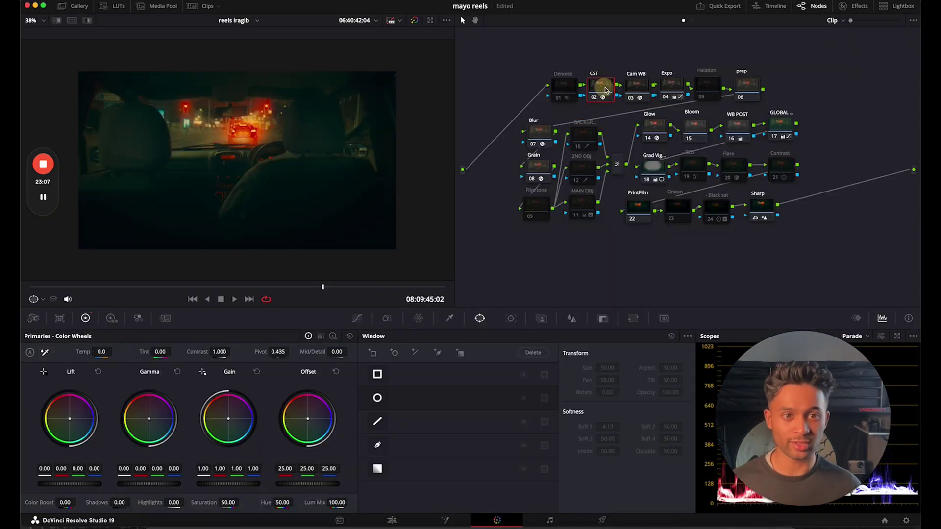
Step: Open the CST node's Color Space Transform settings and try Saturation Preserving as the tone mapping method
click(601, 86)
click(843, 6)
click(829, 129)
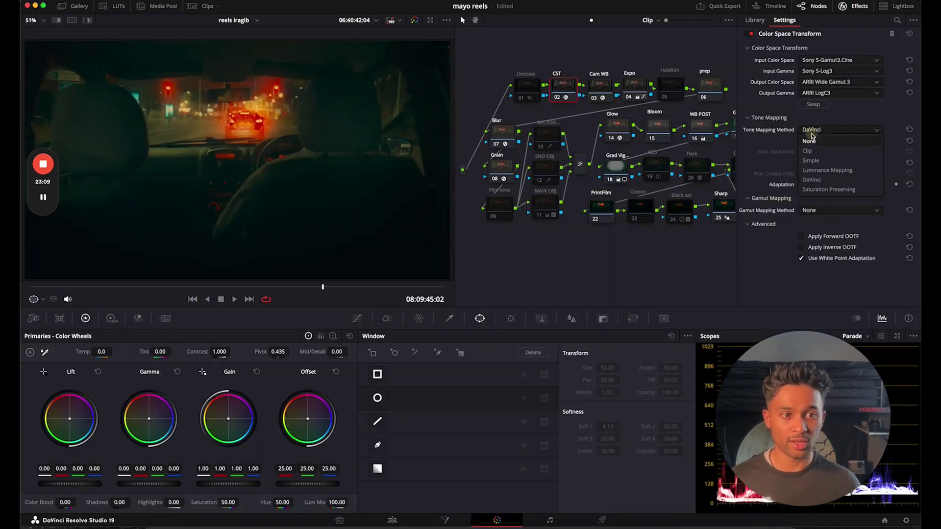
click(831, 190)
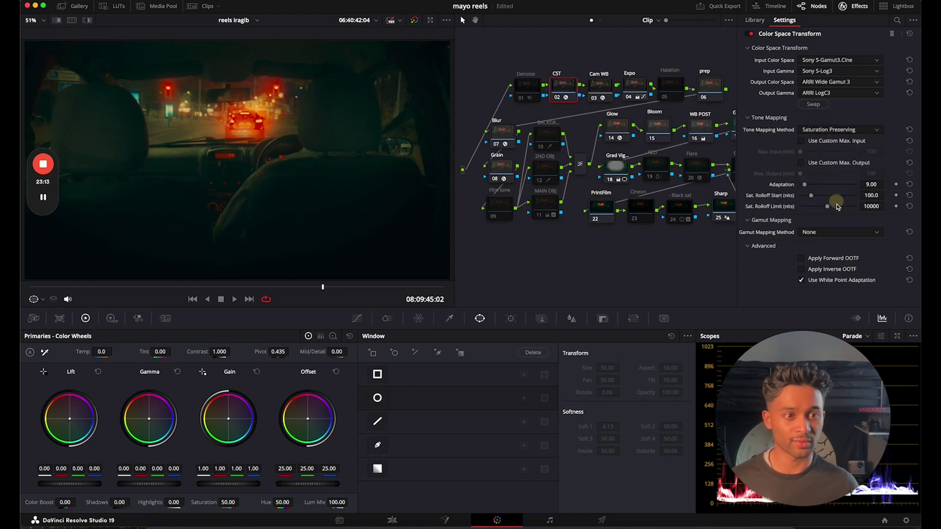
click(835, 224)
click(835, 225)
click(836, 231)
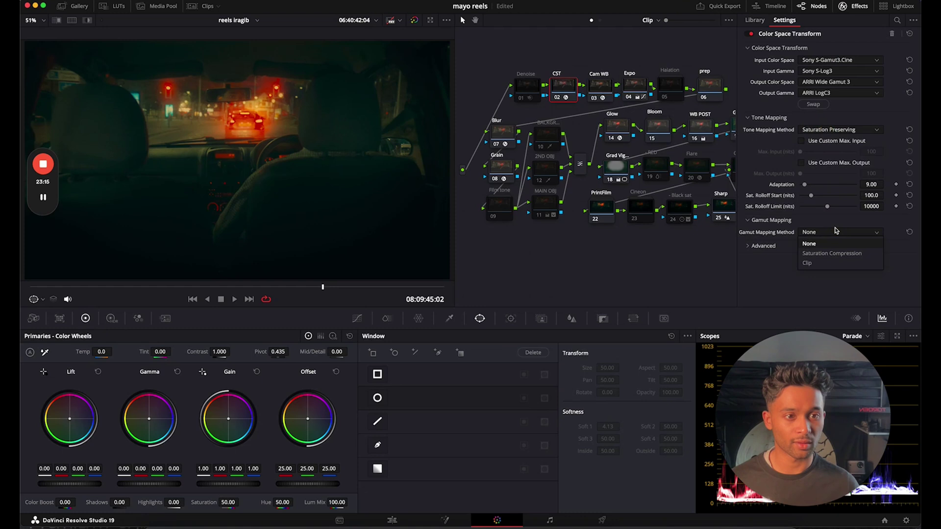
Step: Set the CST node's tone mapping to DaVinci and its gamut mapping to Saturation Compression, and check the image full screen
click(843, 132)
click(835, 130)
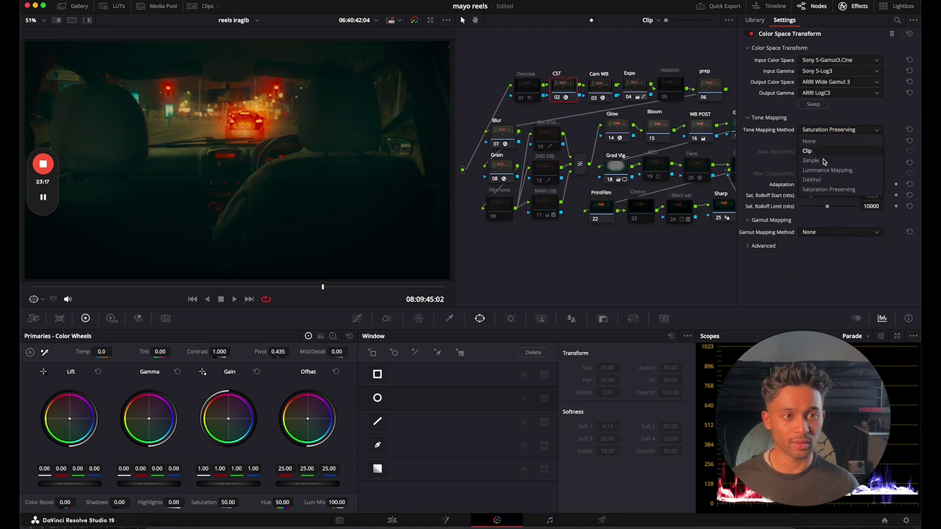
click(829, 187)
click(829, 211)
click(831, 231)
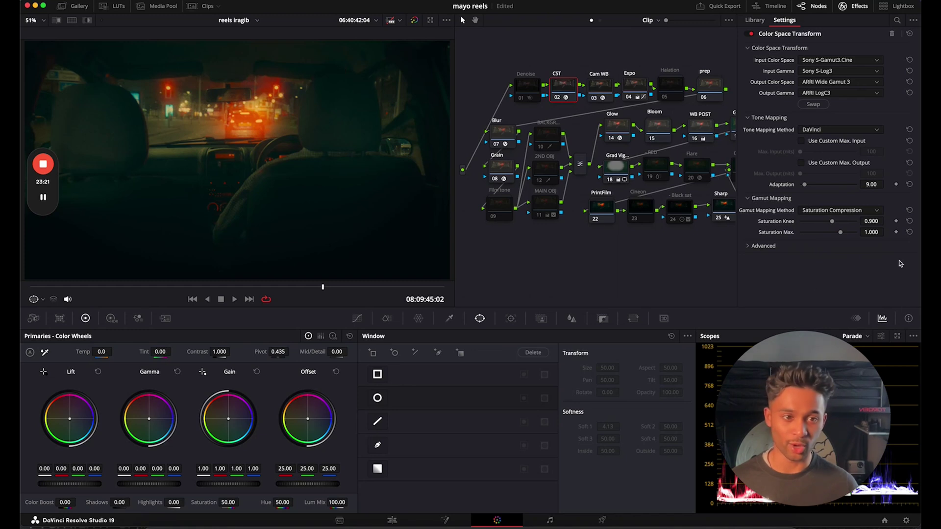
mouse_move(838, 222)
mouse_down()
mouse_move(855, 221)
mouse_move(858, 229)
mouse_move(845, 232)
mouse_up()
click(843, 6)
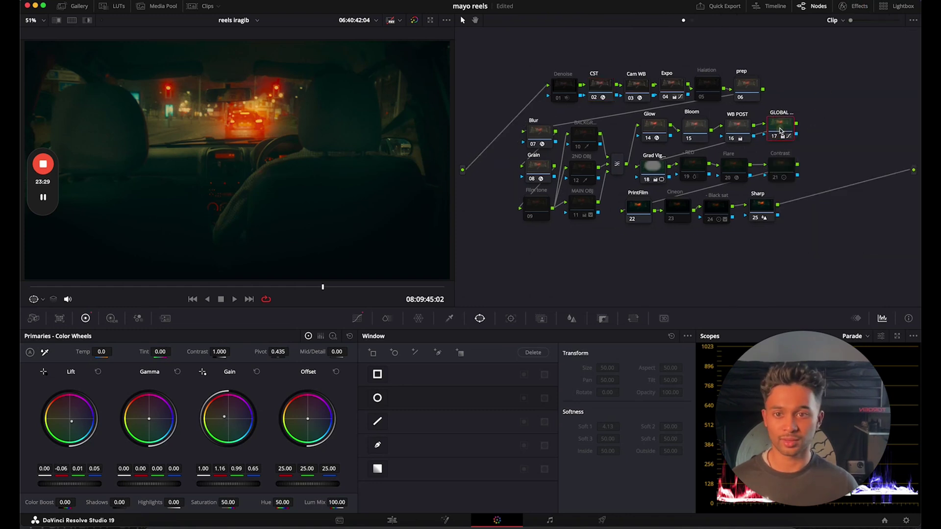
key(super+f)
key(super+f)
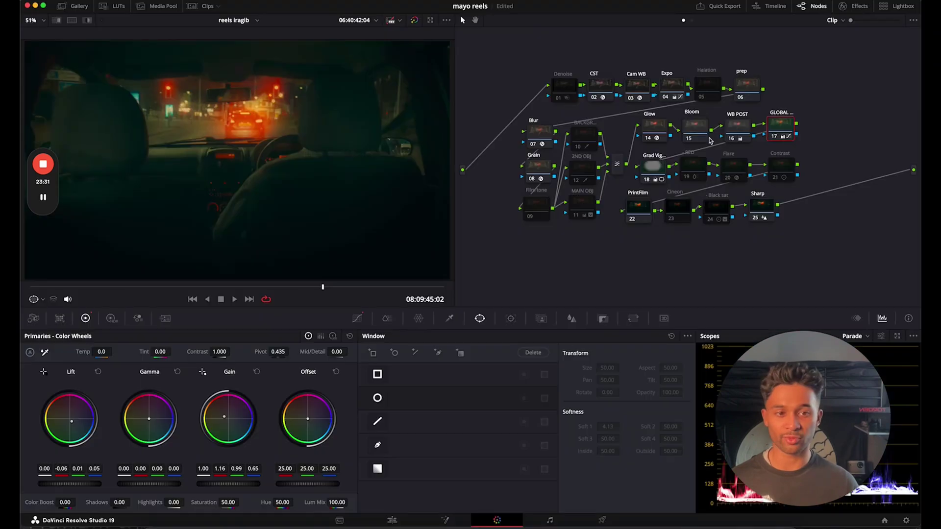
Step: Enable the RED node, reset its ColorSlice, set Saturation to about 1.24, adjust Density and check the image full screen
click(693, 170)
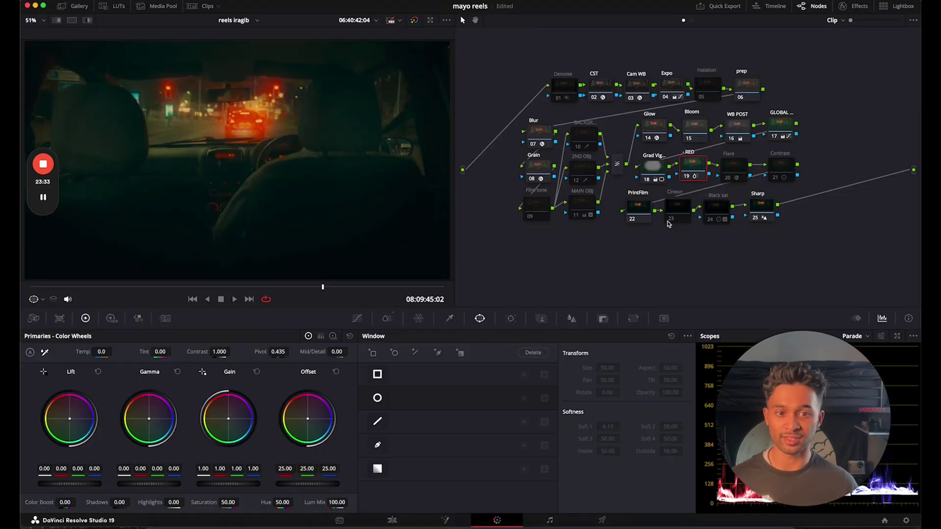
click(387, 319)
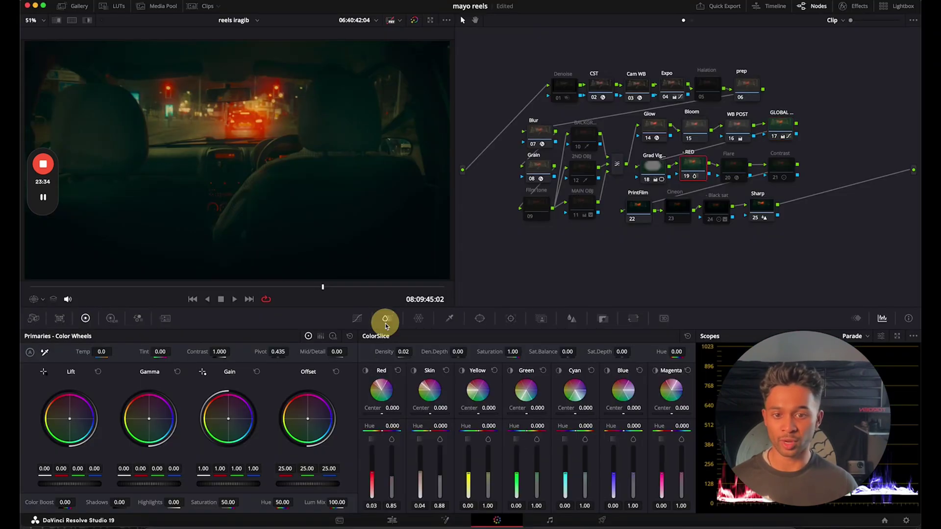
click(688, 337)
drag(513, 352, 519, 350)
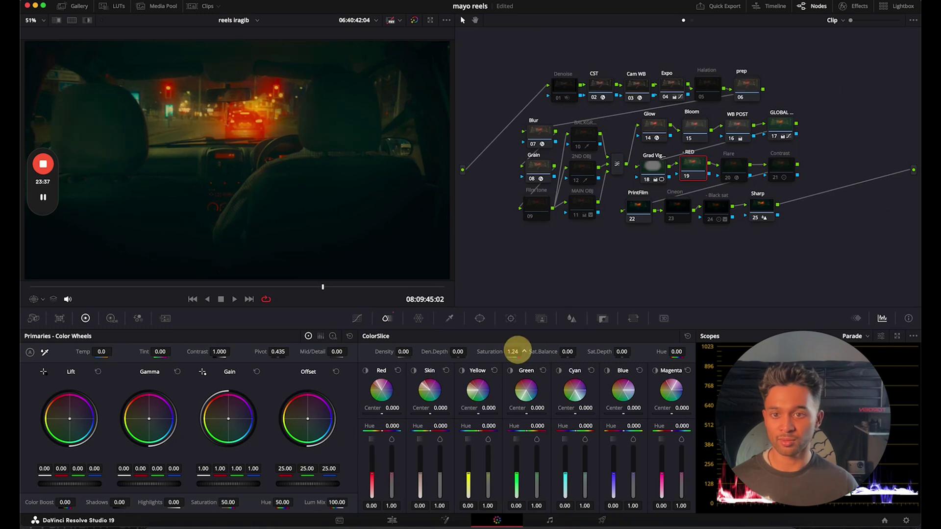
drag(403, 351, 404, 352)
key(super+f)
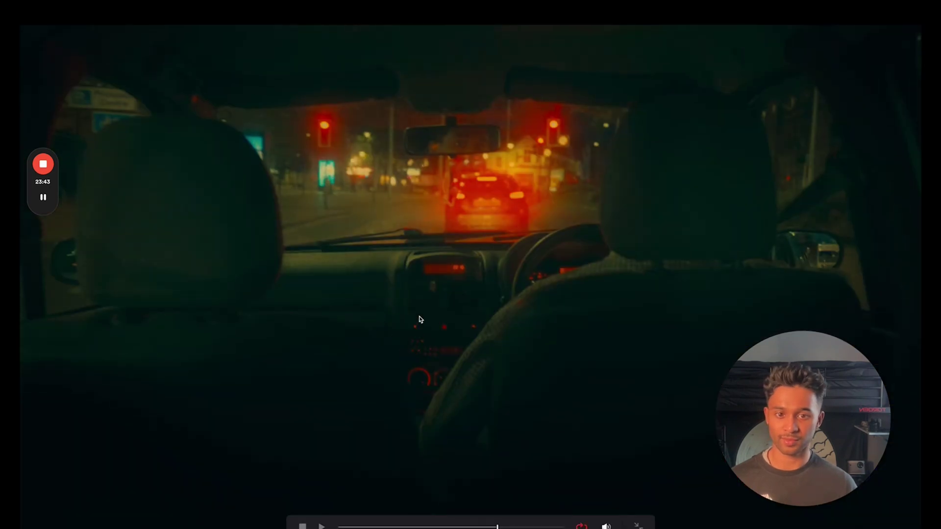
key(super+f)
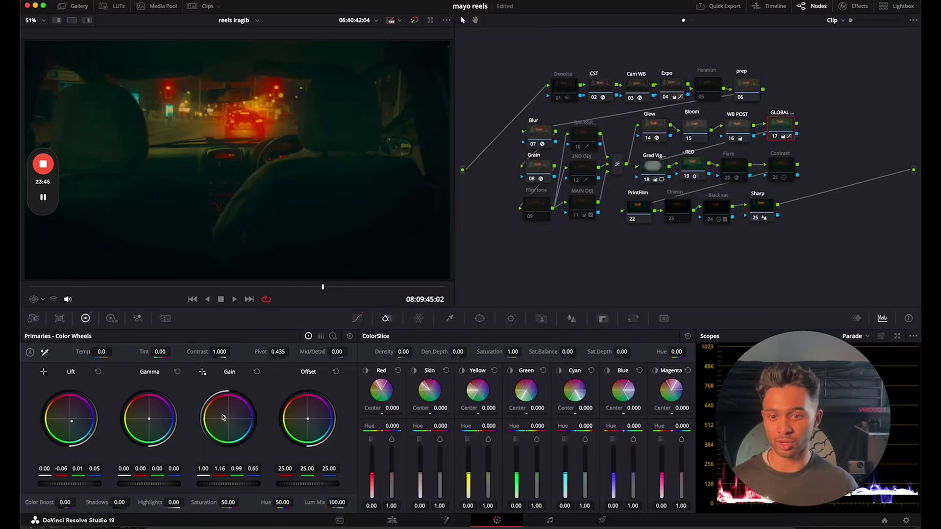
Step: Set the GLOBAL node's Gain to red 1.19, green 0.98, blue 0.59 and Lift to -0.10, 0.02, 0.07, and play full screen
drag(222, 417, 224, 416)
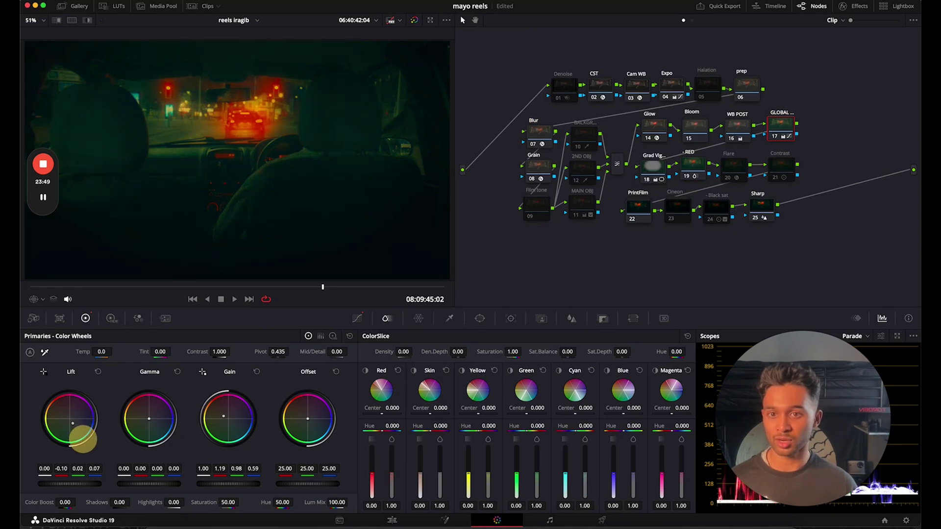
key(p)
key(space)
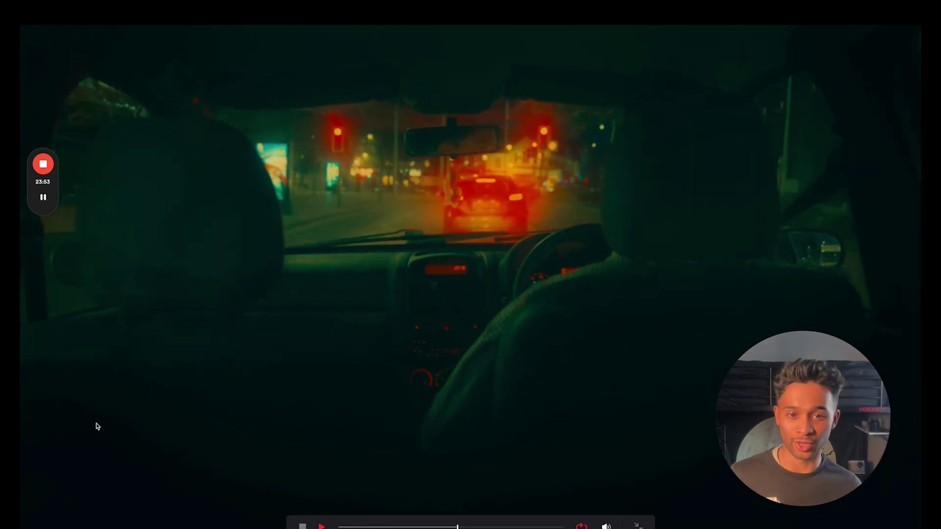
key(space)
key(p)
Step: Scrub through the graded clips from C6907 to C6862 on the Edit page timeline and return to the Color page
click(406, 518)
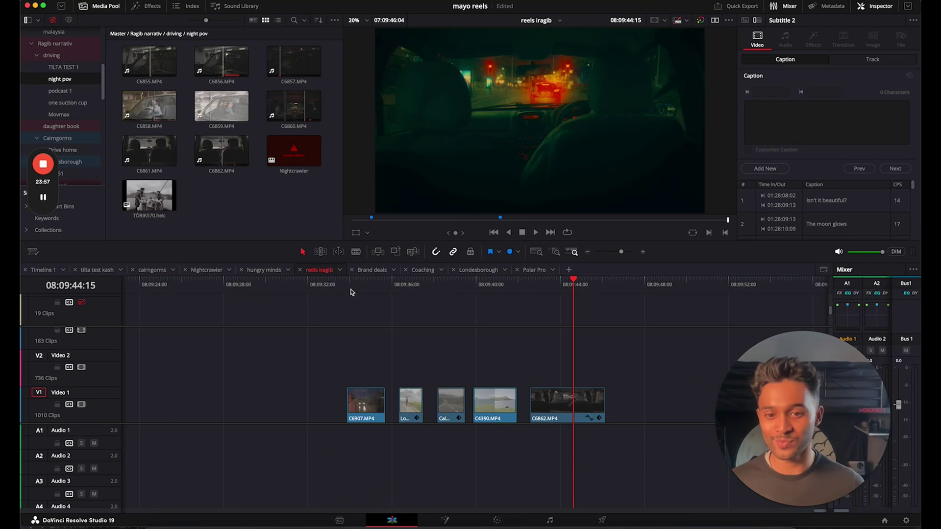
click(369, 290)
drag(369, 290, 546, 339)
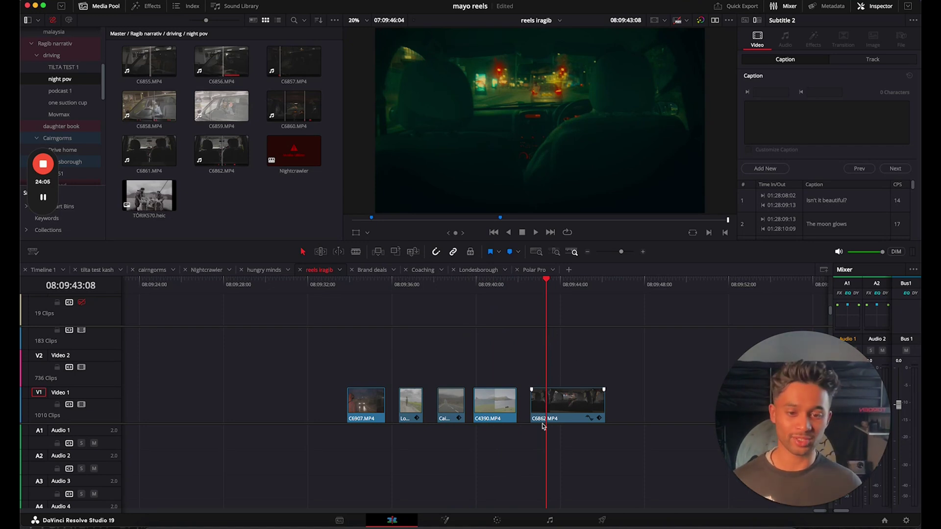
click(494, 520)
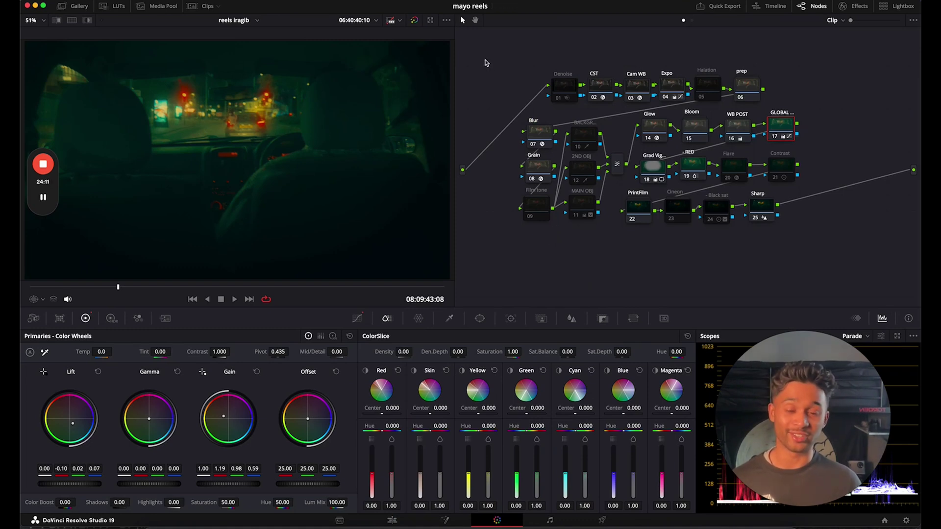
drag(485, 60, 851, 253)
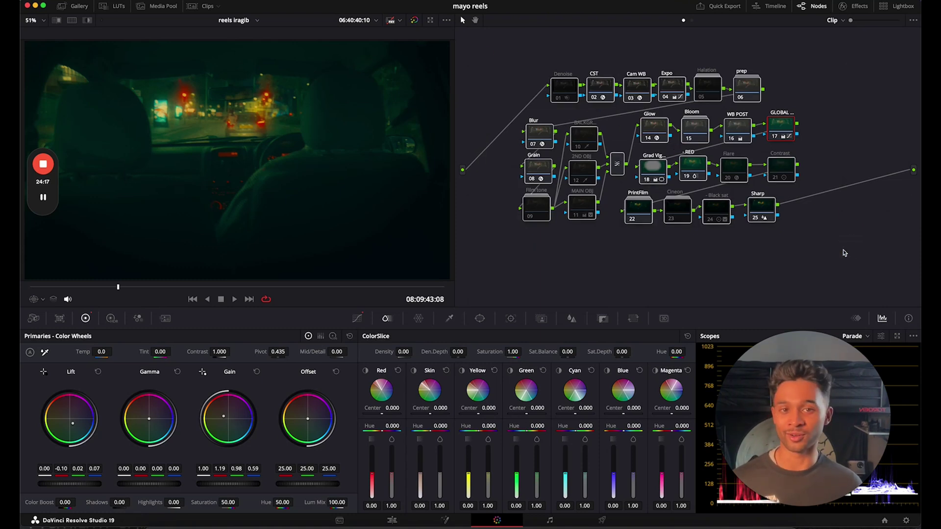
click(543, 247)
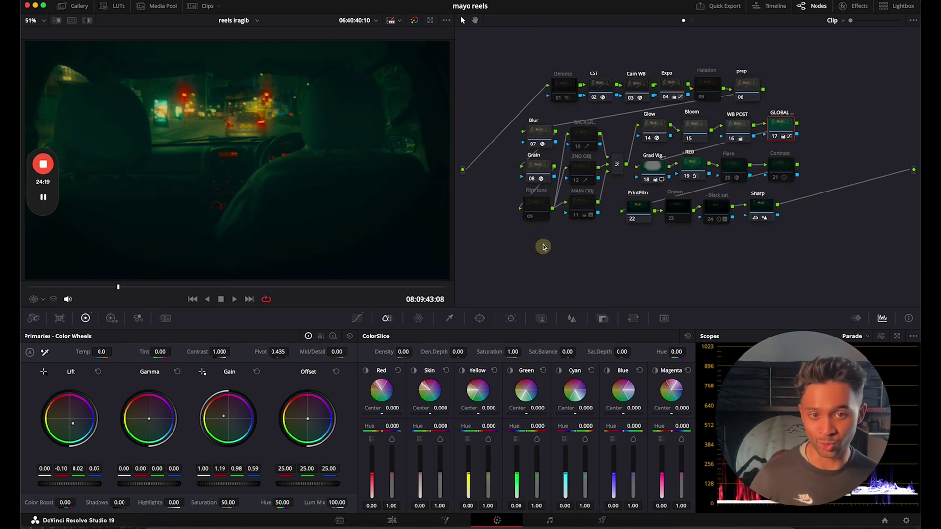